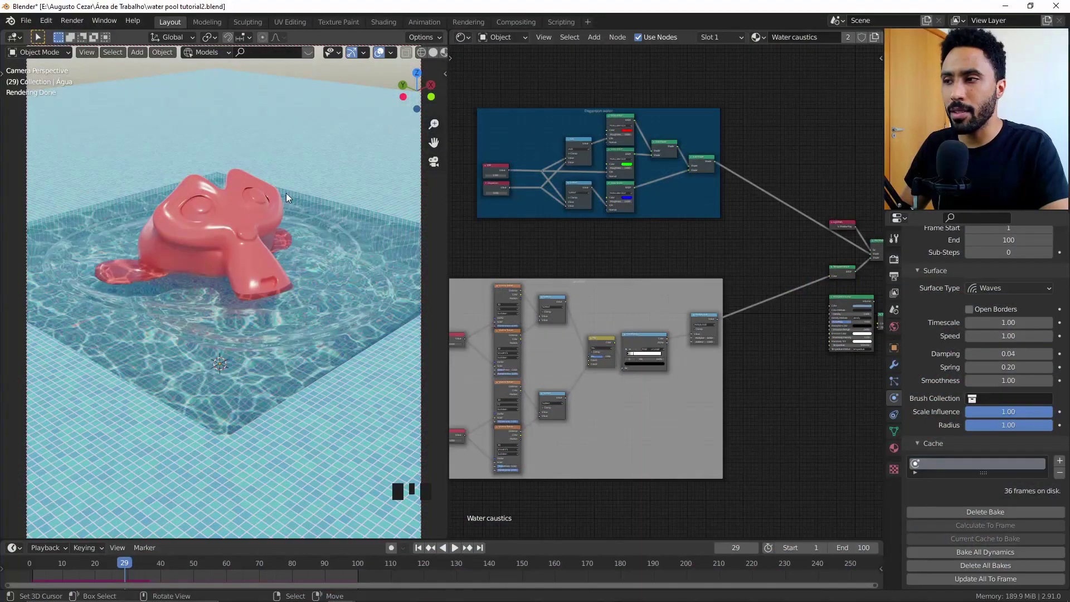
- Select the pool's water surface and examine it from directly above in the rendered scene
right_click(313, 294)
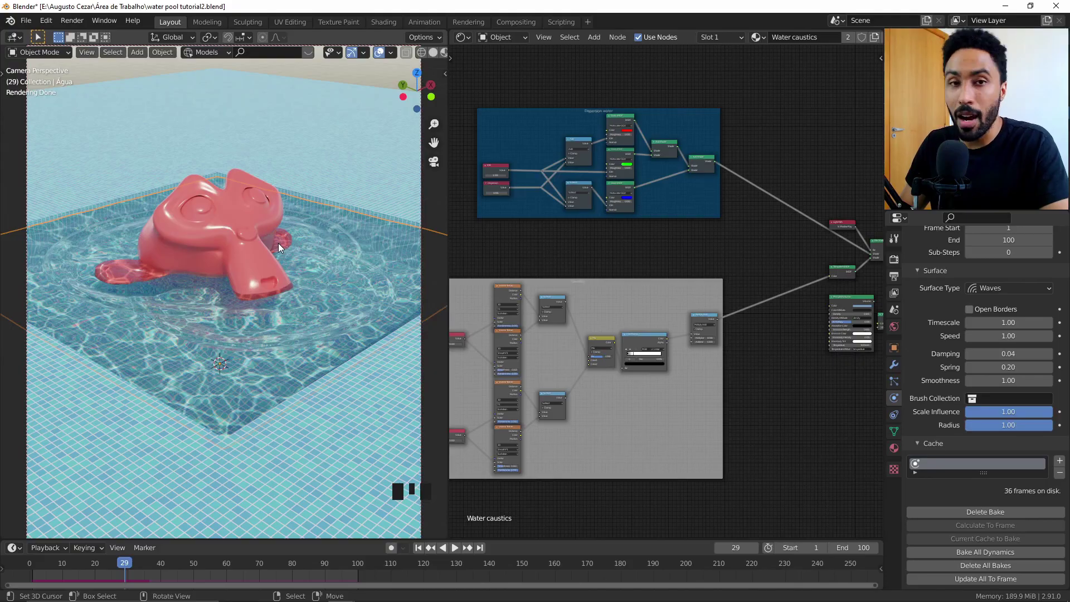
middle_drag(266, 239, 290, 325)
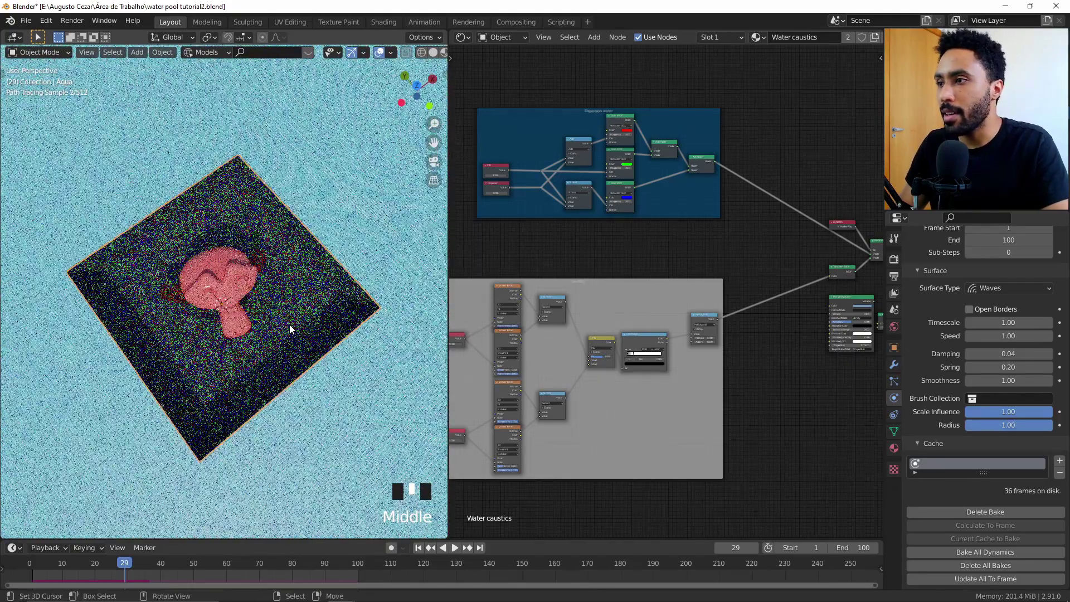
key(KP_7)
key(KP_5)
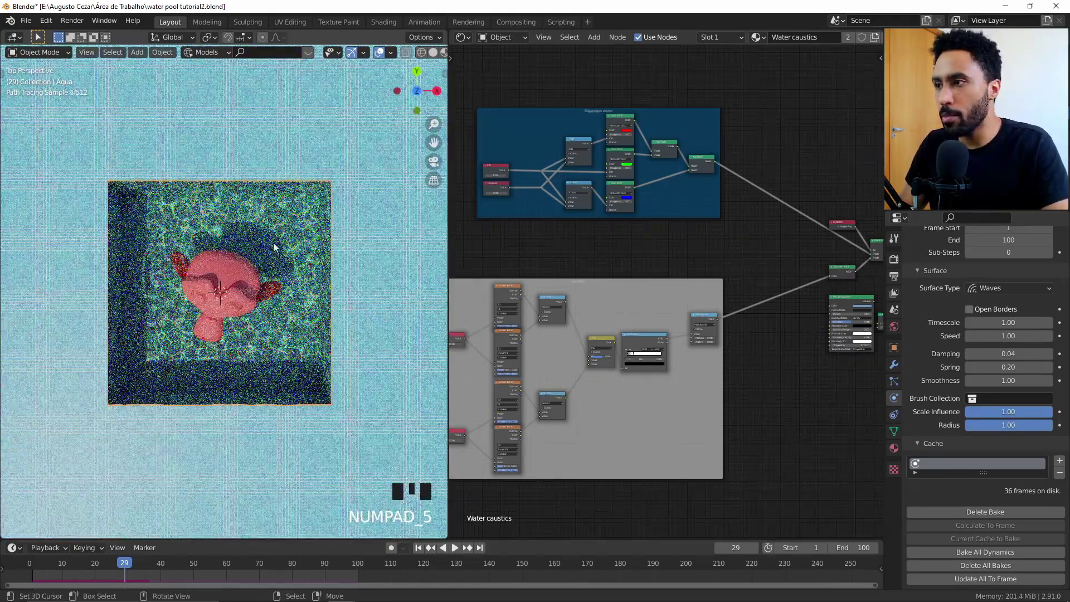
scroll(263, 283, up, 2)
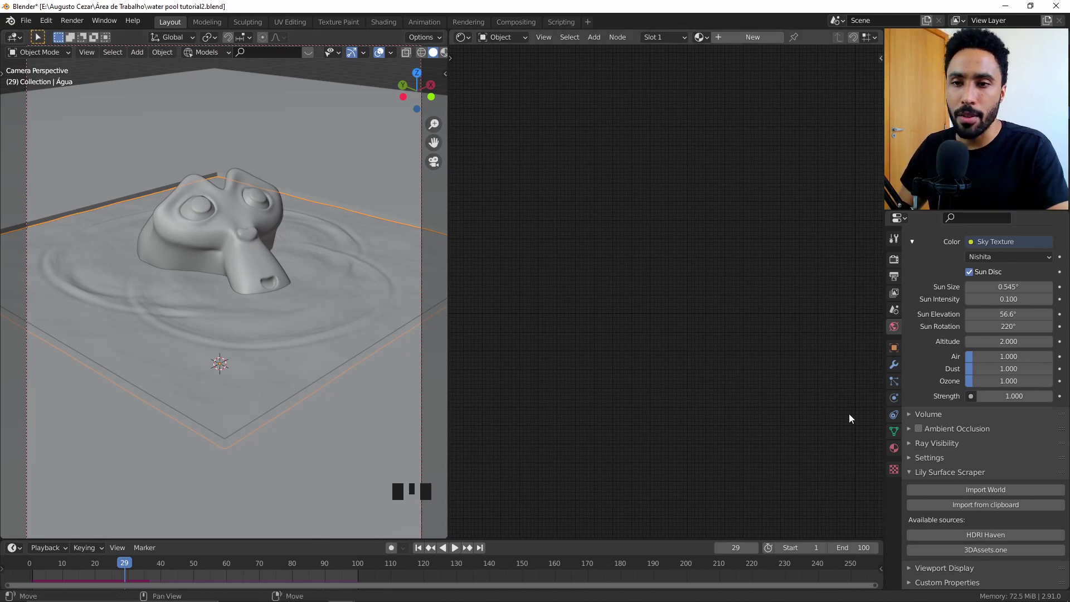
- Review the water surface's Dynamic Paint settings and its modifier stack
click(894, 397)
scroll(985, 400, up, 8)
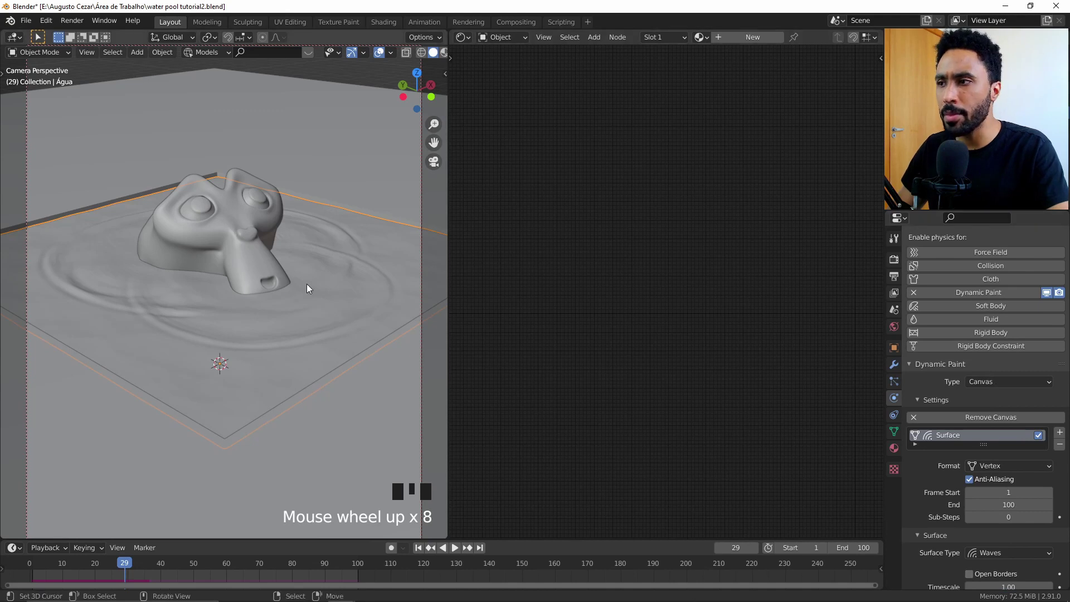
scroll(993, 407, down, 13)
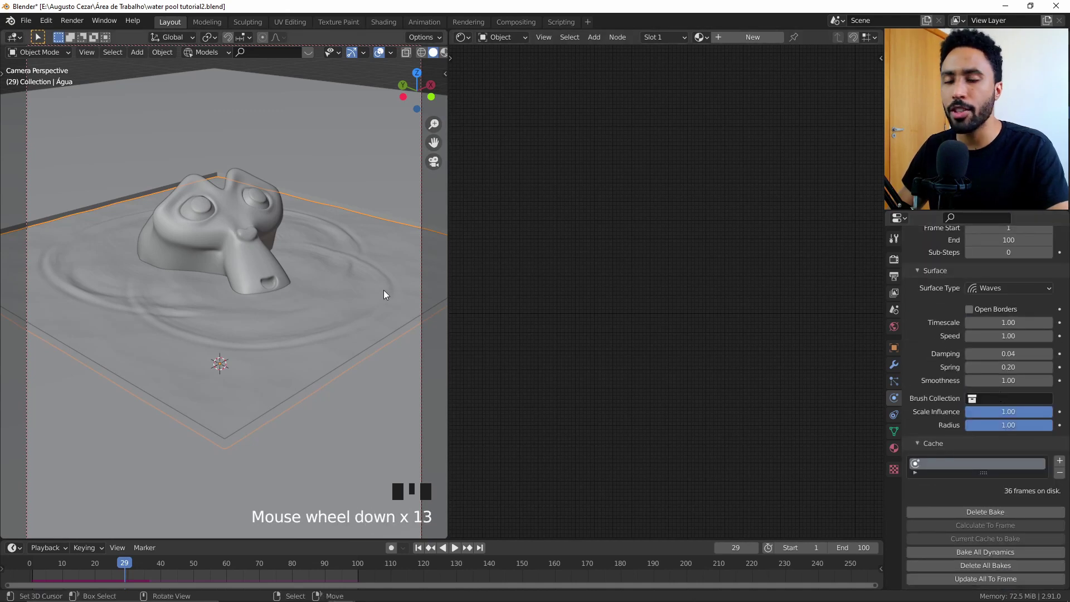
click(893, 363)
scroll(958, 323, up, 4)
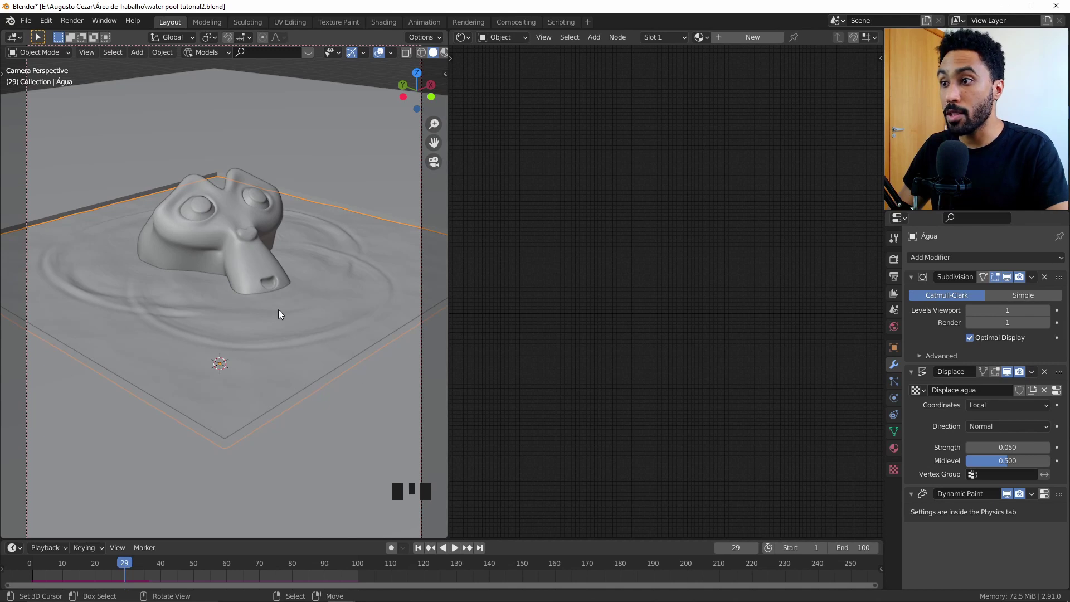
- Set the strength of the water surface's Displace modifier to 0.100
scroll(281, 315, up, 6)
click(1046, 448)
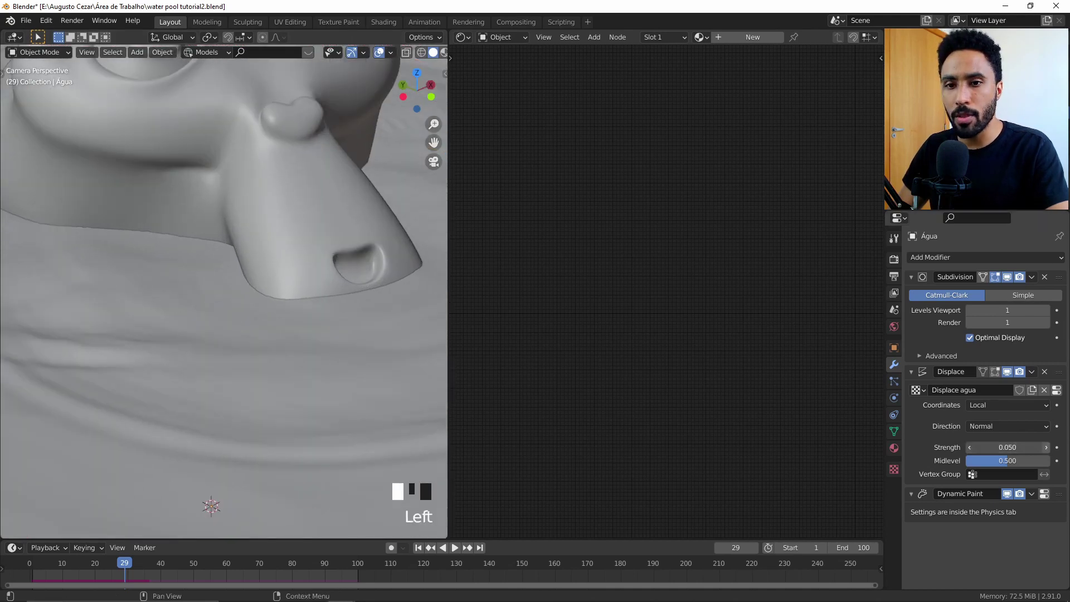
scroll(273, 315, down, 4)
click(970, 447)
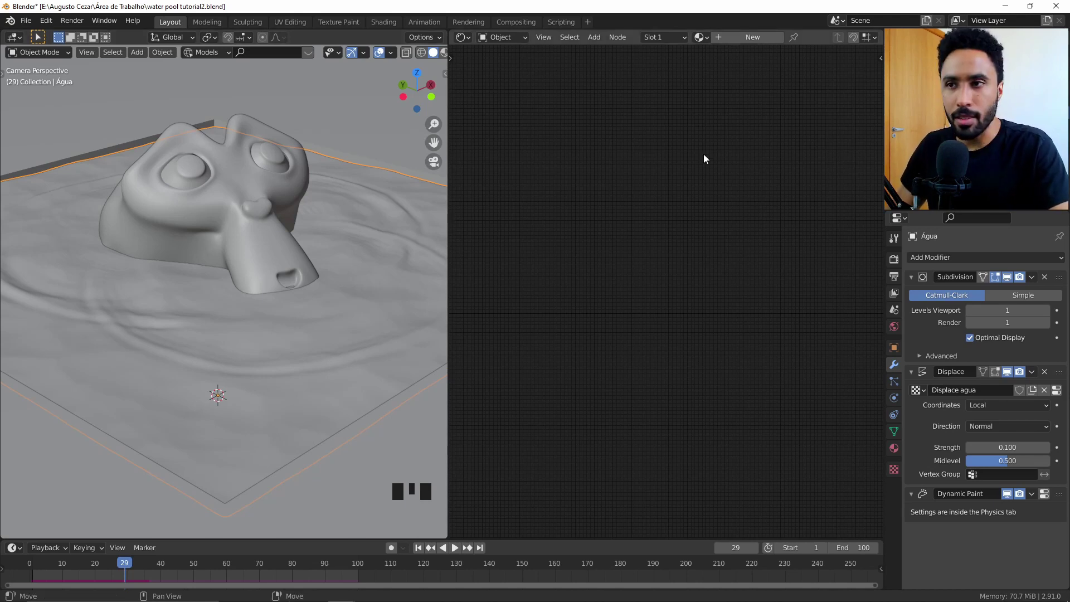
- Create a new material for the water surface and display the viewport with rendered shading
click(747, 38)
key(z)
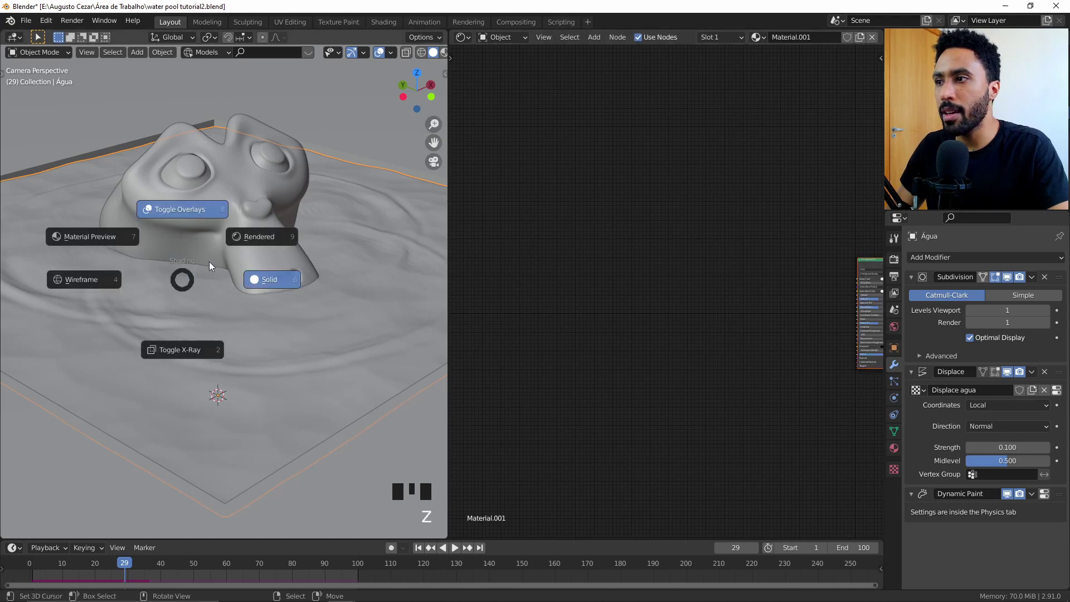
click(210, 209)
scroll(797, 323, down, 3)
scroll(660, 316, up, 4)
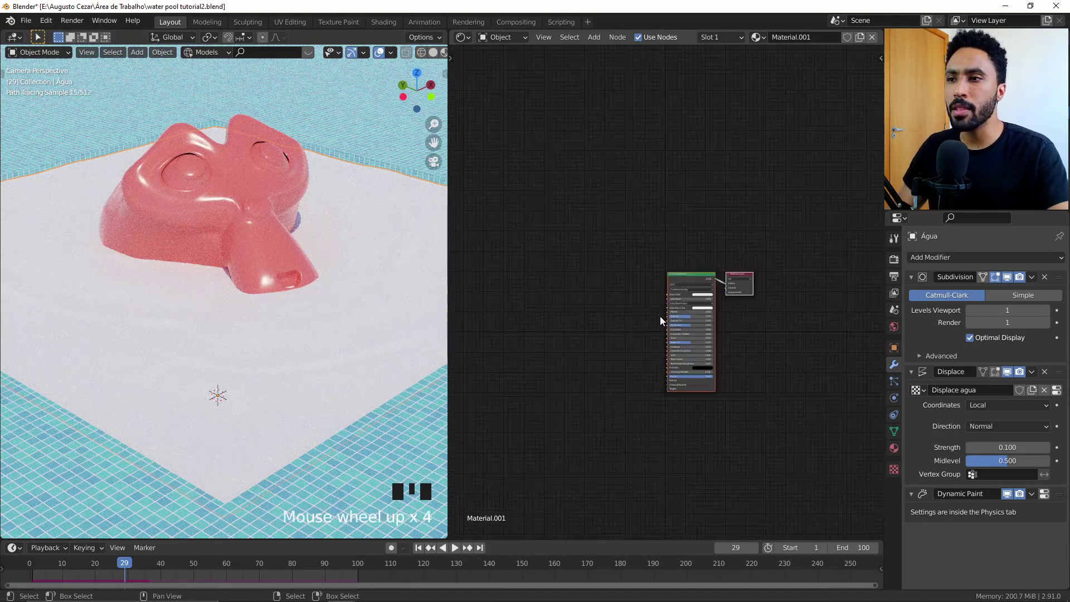
scroll(604, 266, up, 5)
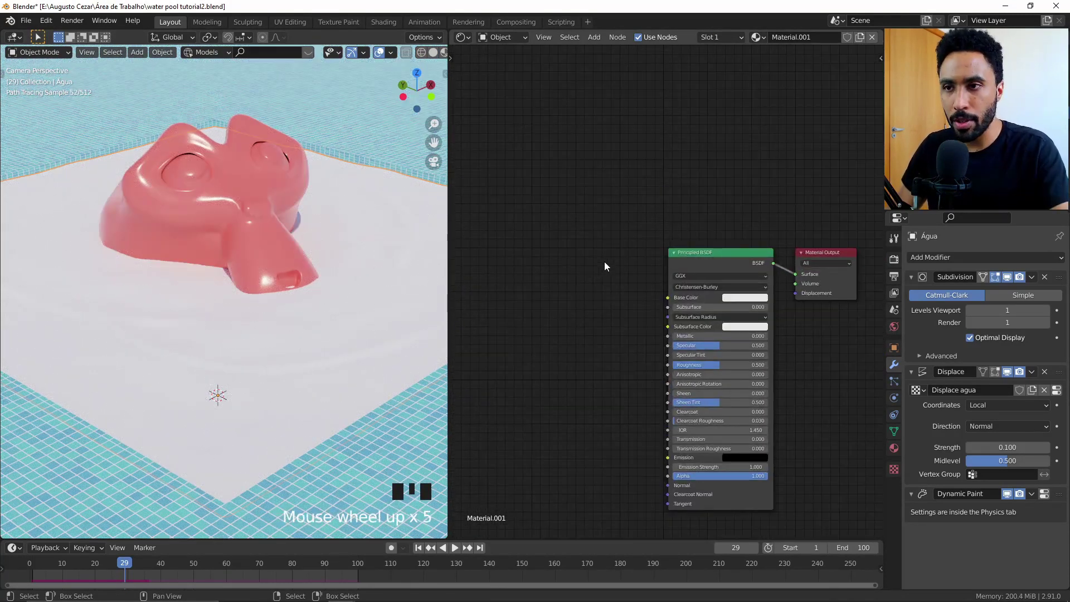
- Replace the water material's Principled BSDF node with a Glass BSDF shader
click(718, 249)
key(x)
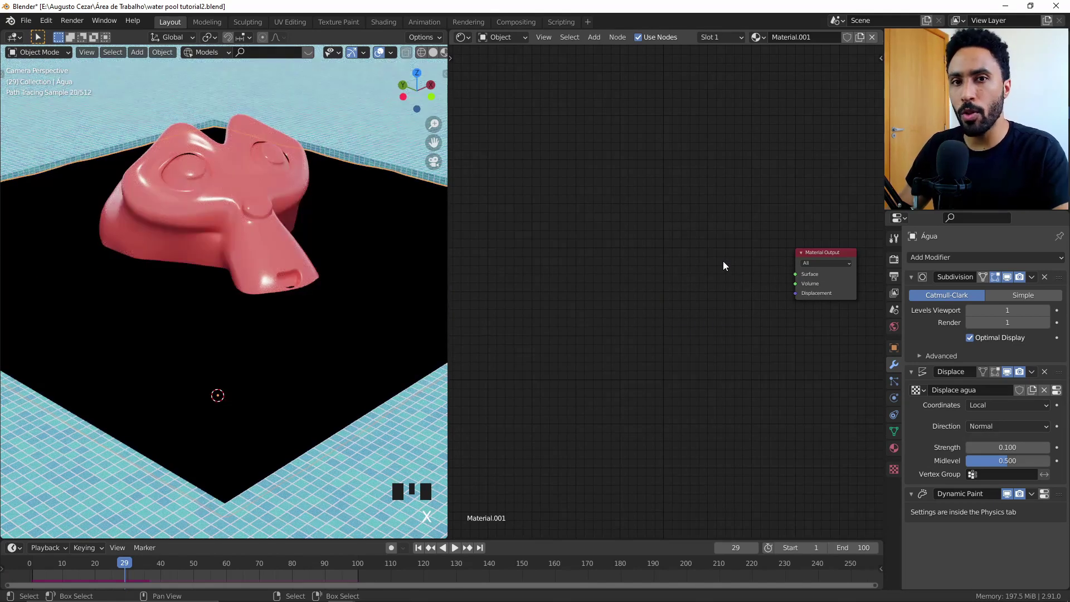
key(shift+a)
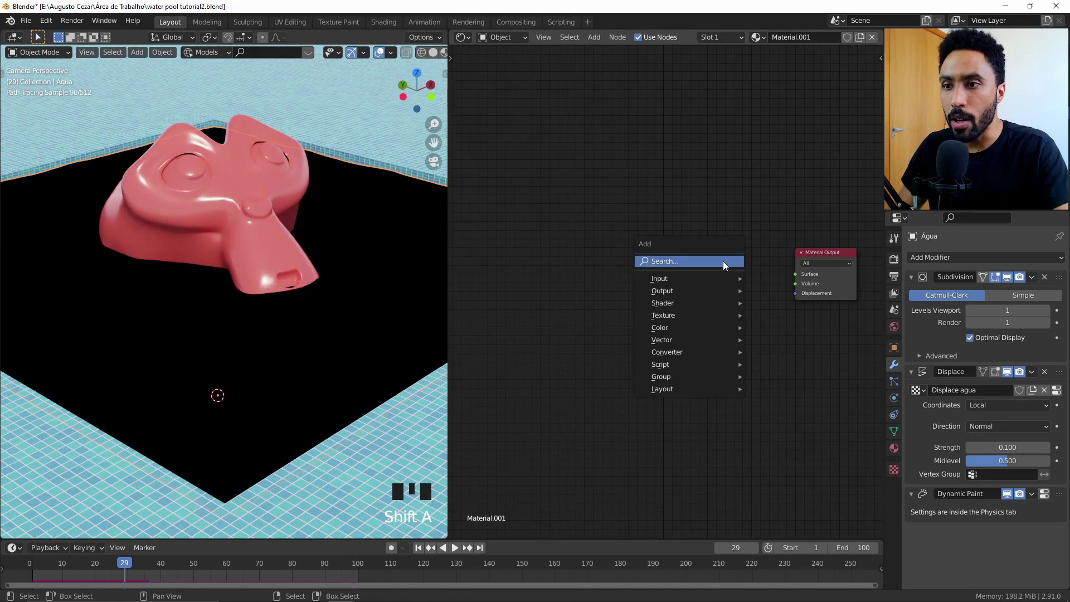
mouse_move(724, 304)
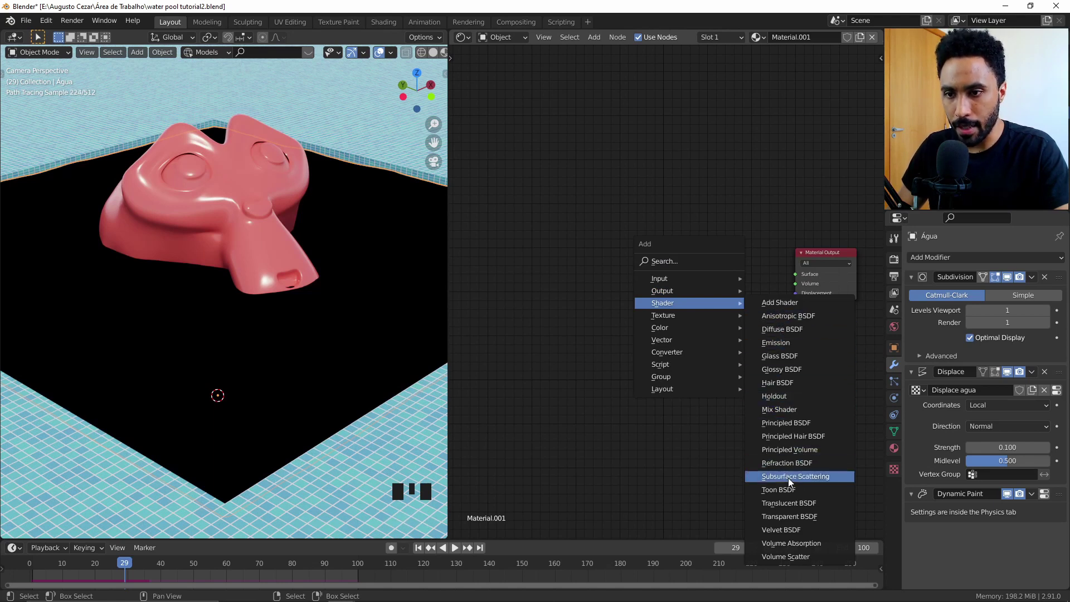
click(788, 357)
click(722, 222)
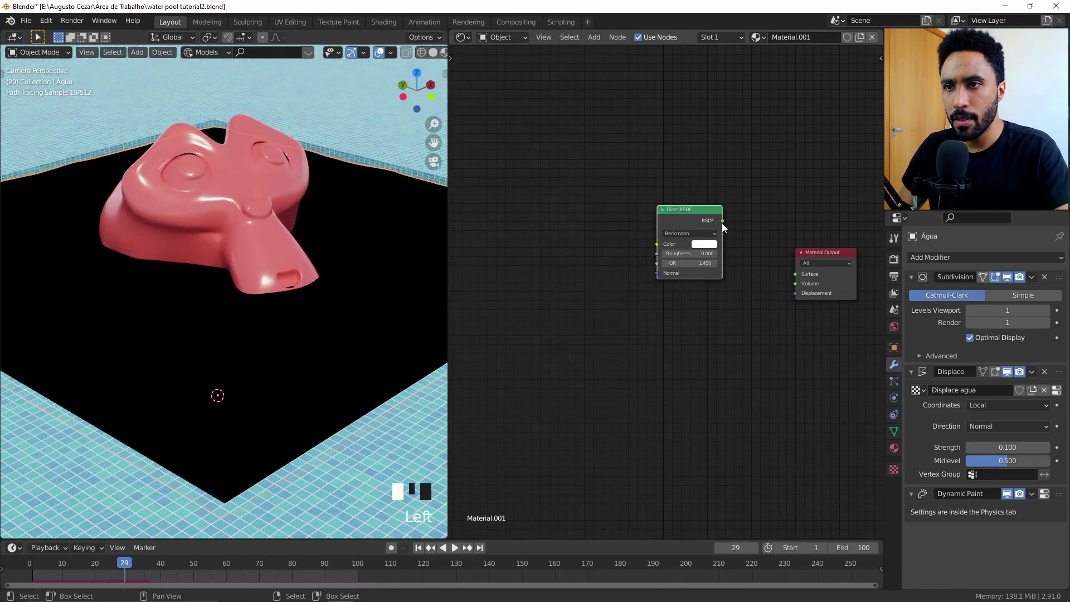
drag(723, 222, 795, 273)
- Set the Glass BSDF's IOR to 1.333 and connect its output to the Material Output's Surface input
scroll(721, 259, up, 4)
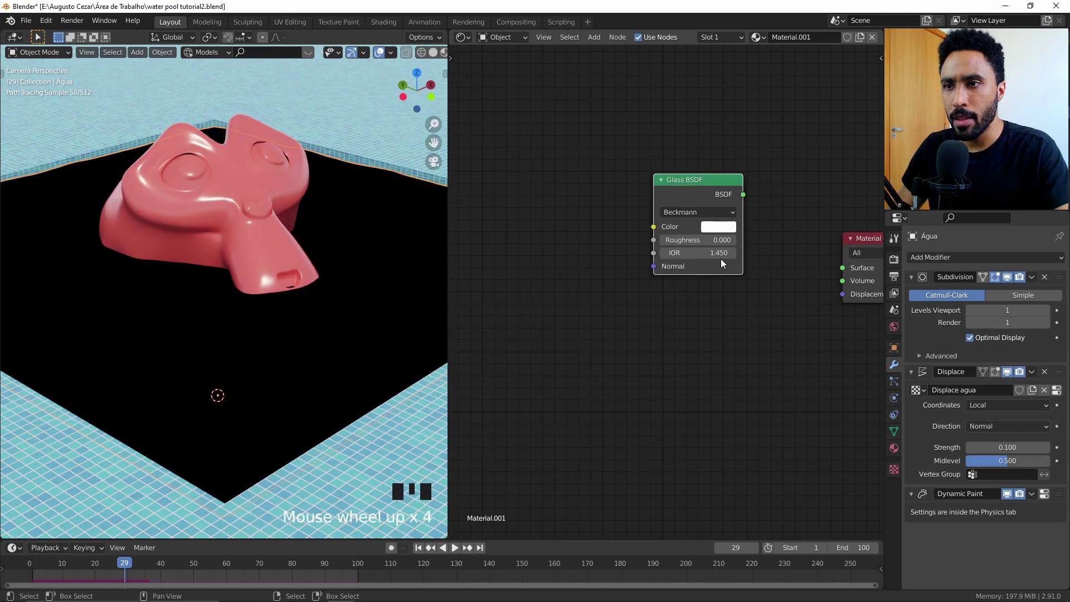
double_click(693, 253)
text(1)
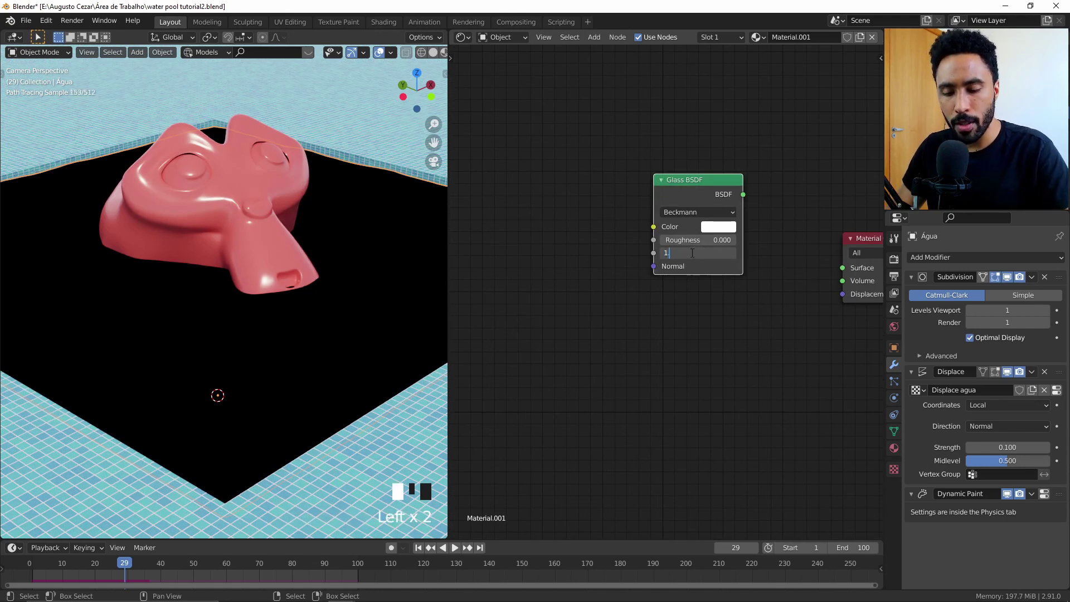
text(.333)
key(Return)
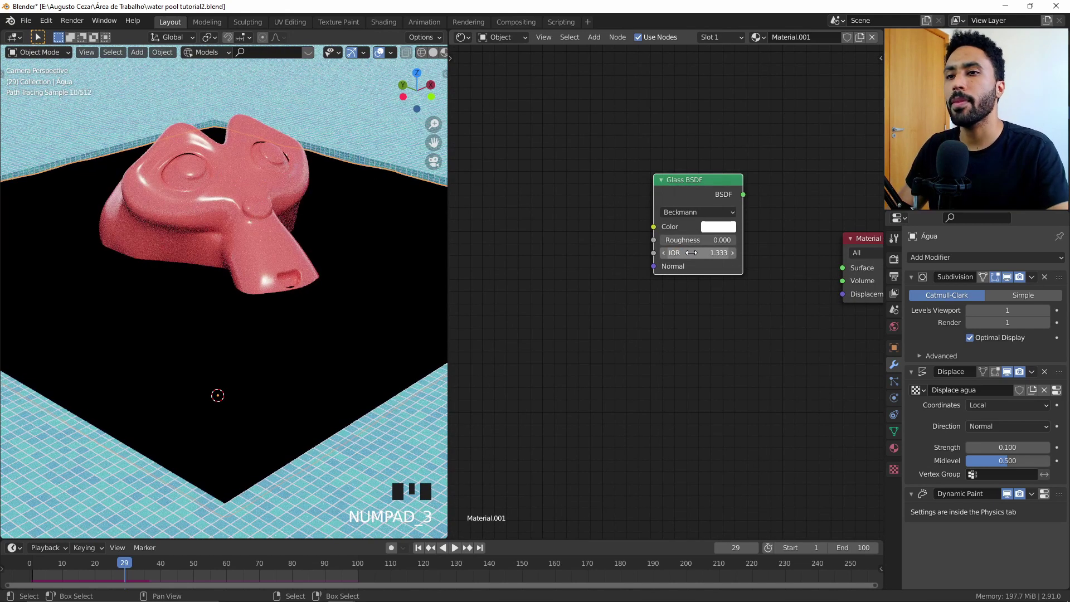
drag(743, 194, 843, 267)
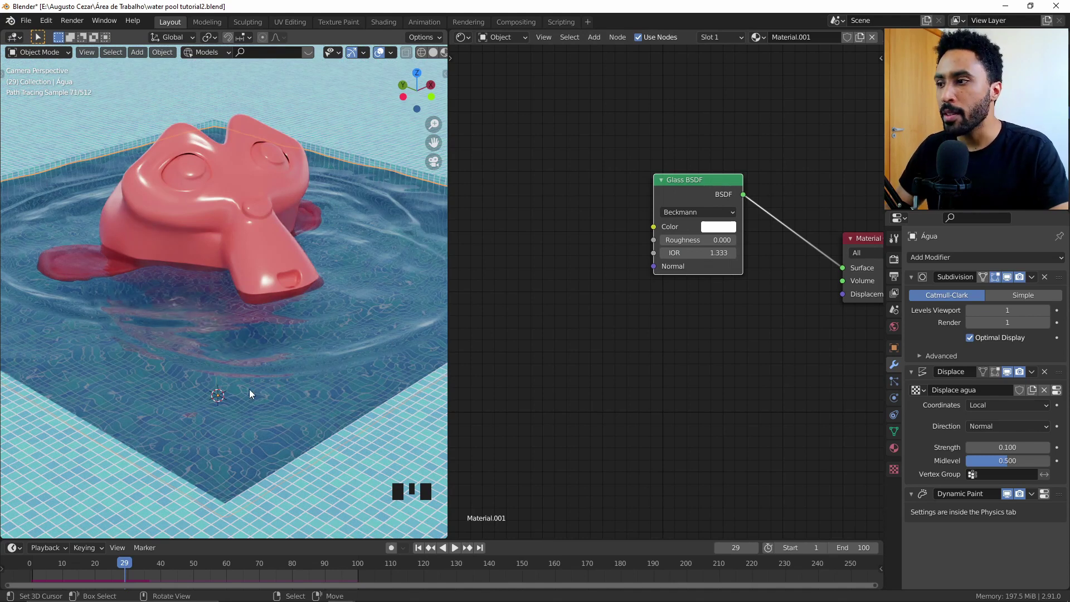
scroll(367, 289, down, 2)
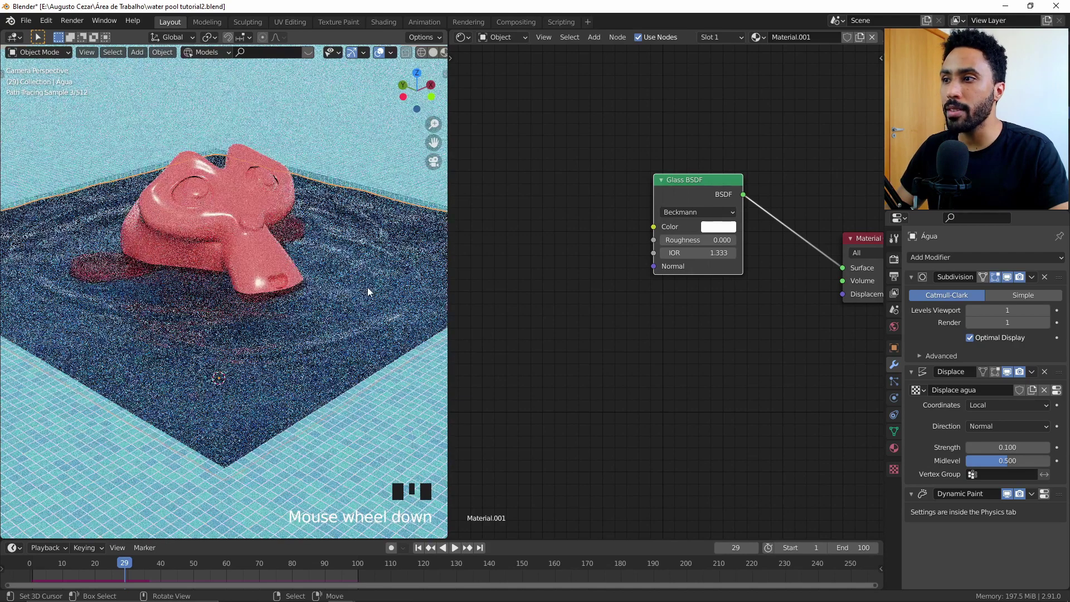
scroll(366, 289, down, 1)
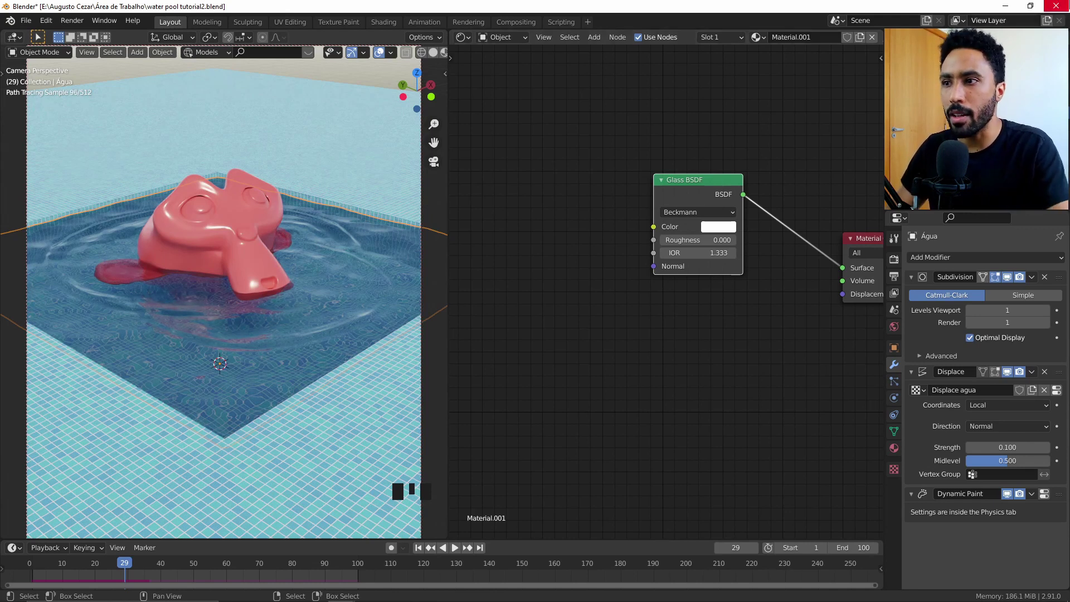
- Add a Volume Absorption node below the Glass BSDF and set its color to pure white
middle_drag(649, 295, 647, 332)
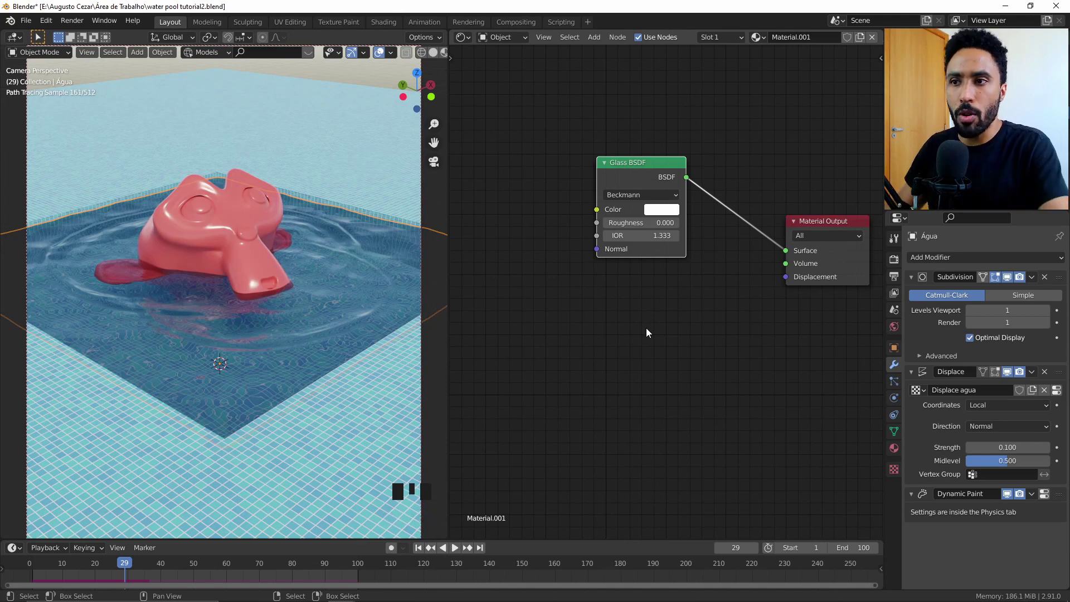
key(shift+a)
mouse_move(561, 337)
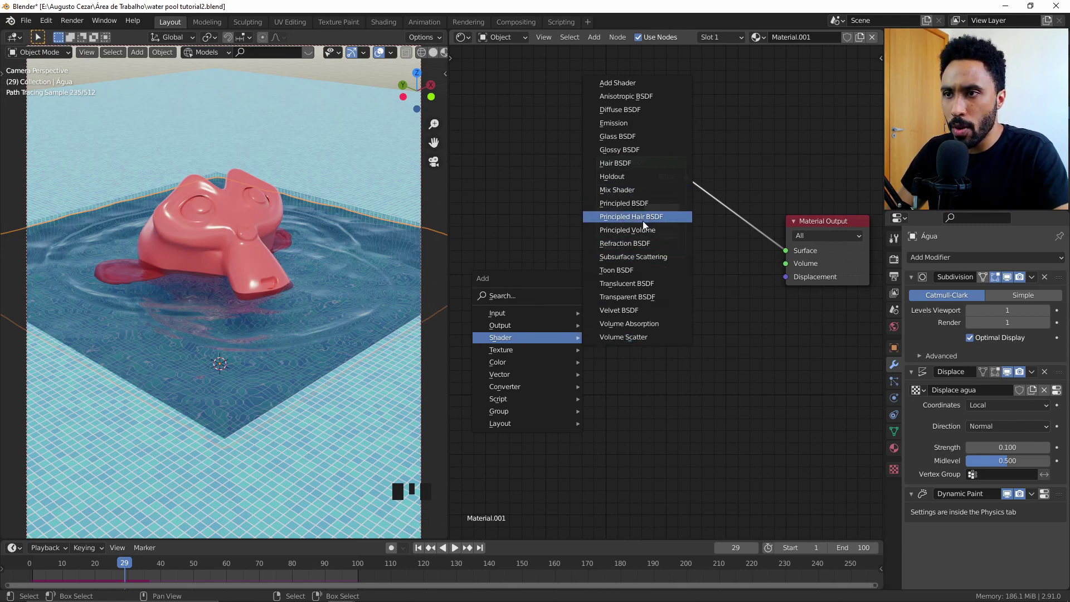
click(517, 296)
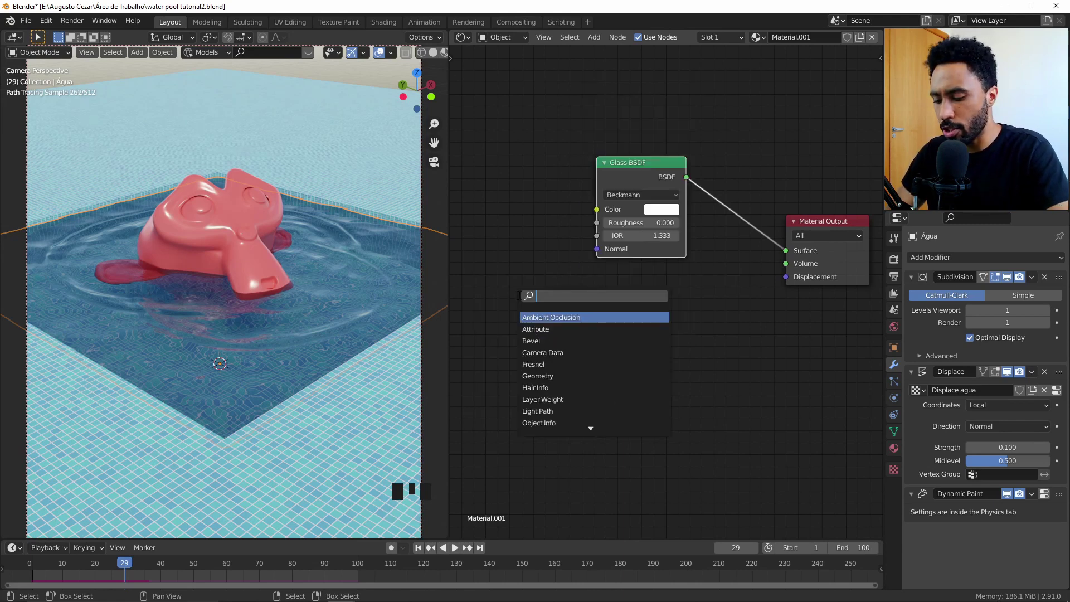
text(volu)
key(Down)
key(Down)
key(Down)
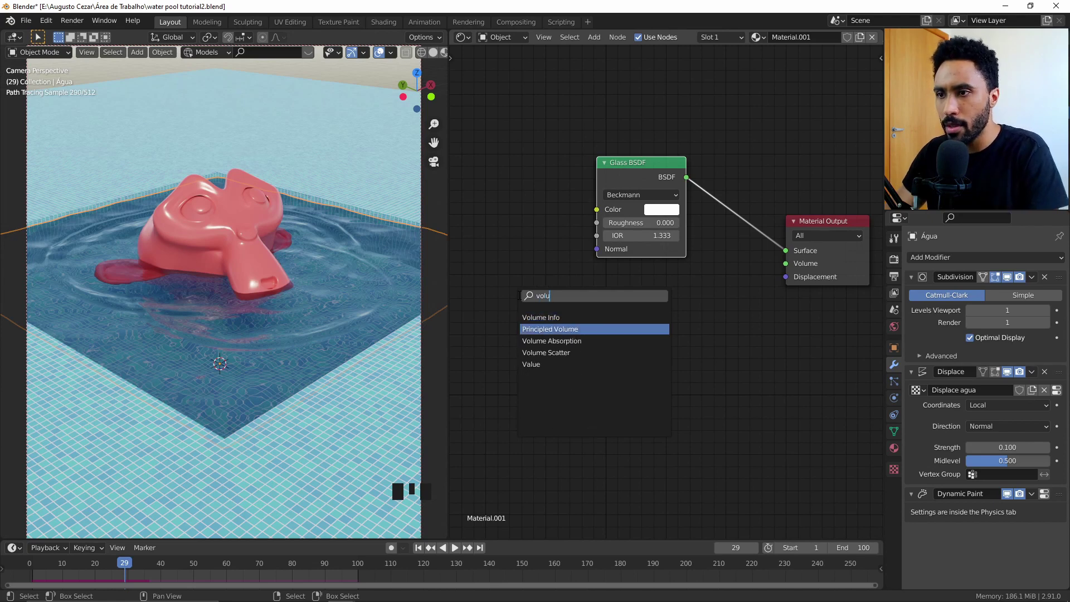
click(546, 341)
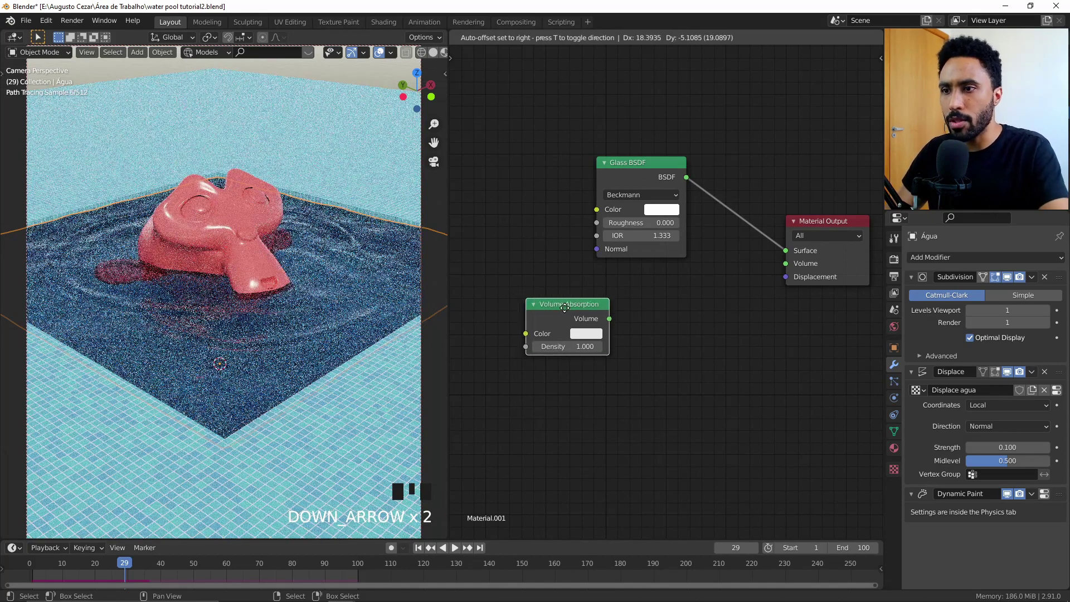
click(638, 352)
click(670, 351)
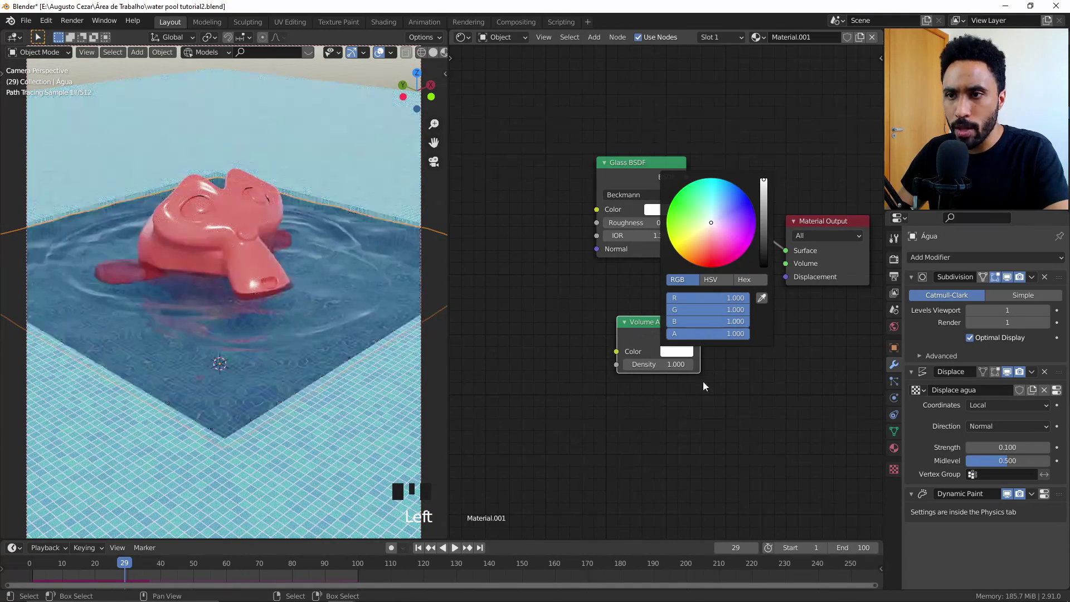
- Connect the Volume Absorption to the Material Output's Volume input and set its density to 0.100
drag(701, 337, 786, 263)
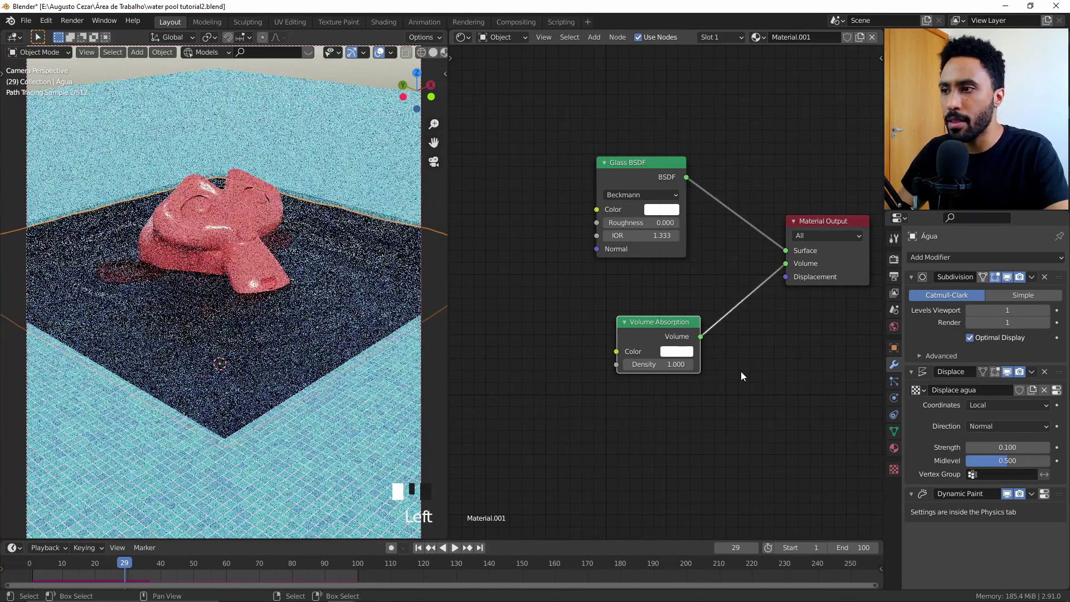
scroll(707, 399, up, 3)
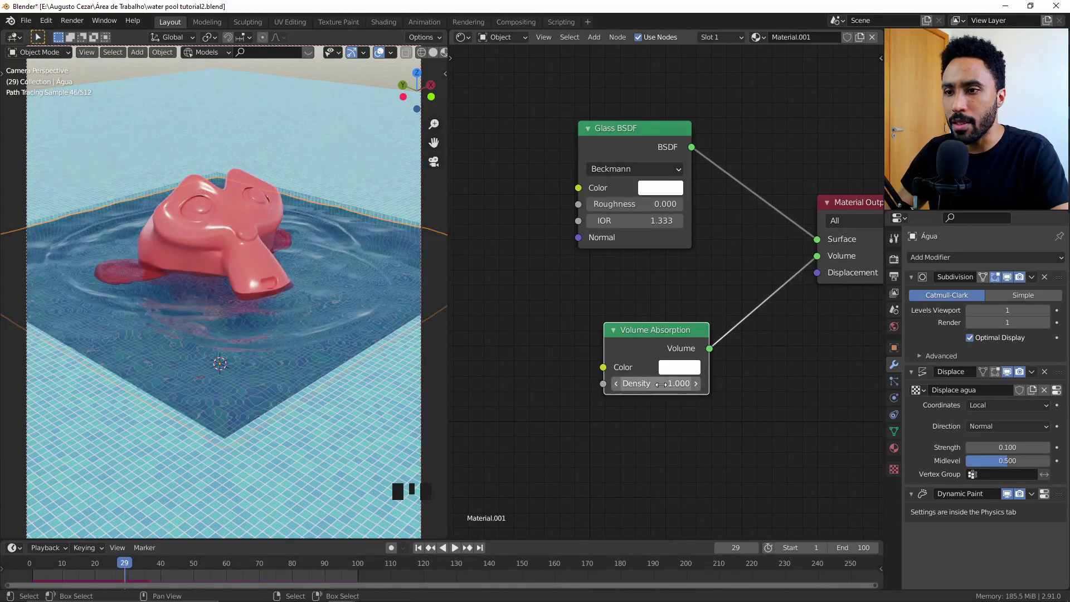
drag(669, 384, 624, 383)
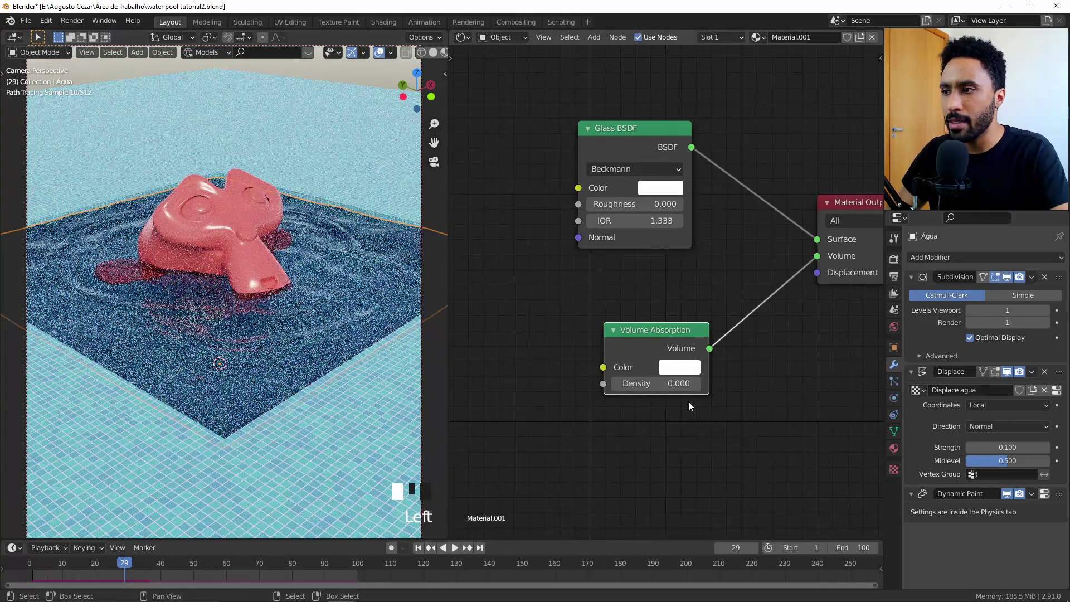
click(697, 384)
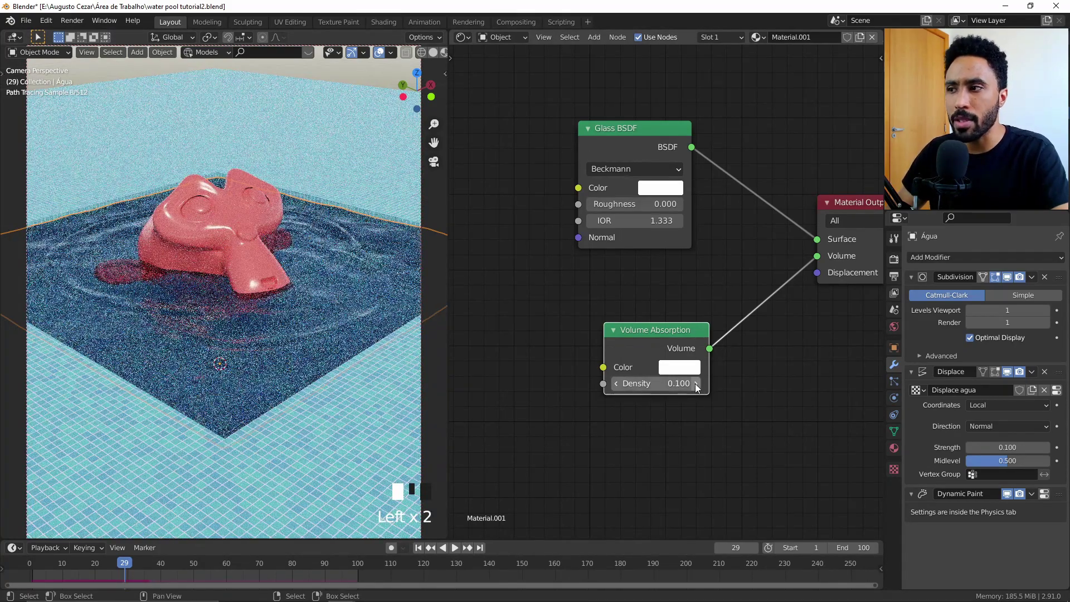
- Add a Principled Volume node below the Volume Absorption node
key(shift+a)
click(636, 410)
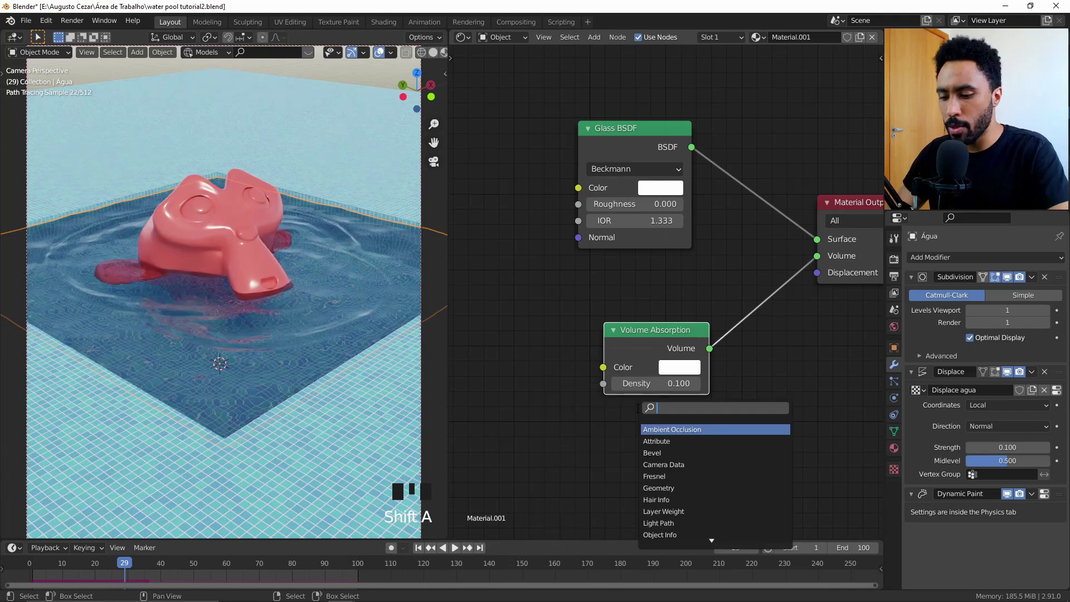
text(vol)
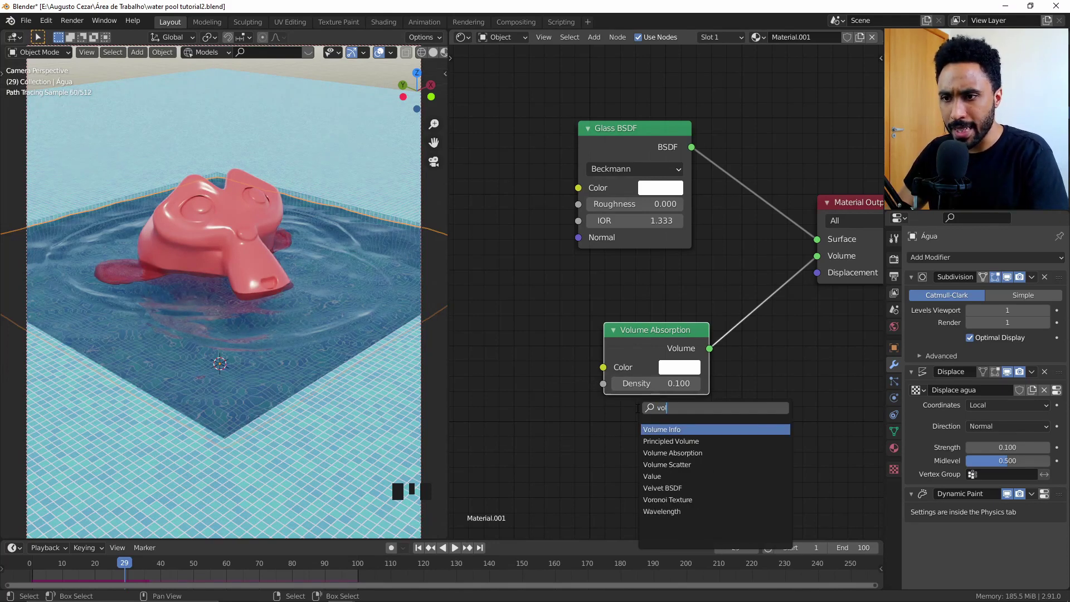
key(Down)
key(Return)
click(605, 428)
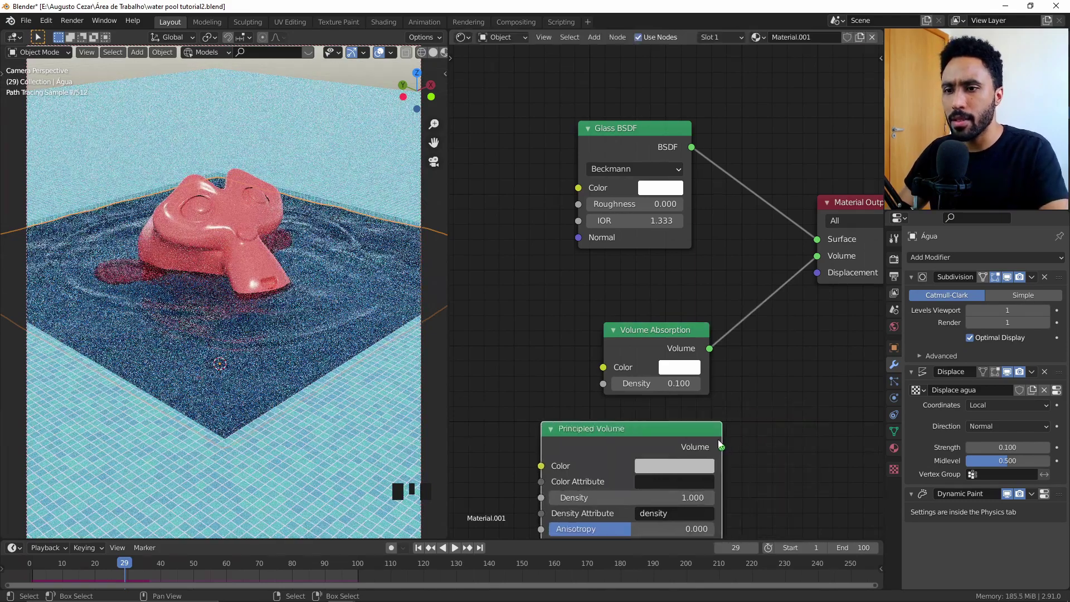
- Connect the Principled Volume's output to the Material Output's Volume input and set its color to white
drag(720, 445, 818, 256)
click(675, 465)
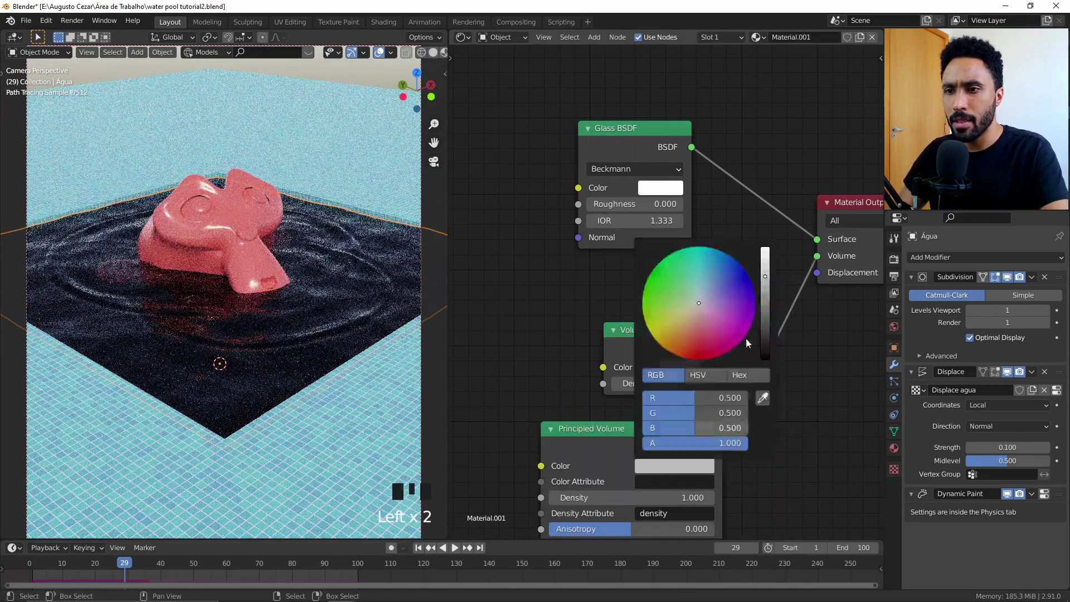
click(765, 250)
- Set the Principled Volume's density to 0.1
middle_drag(661, 480, 658, 363)
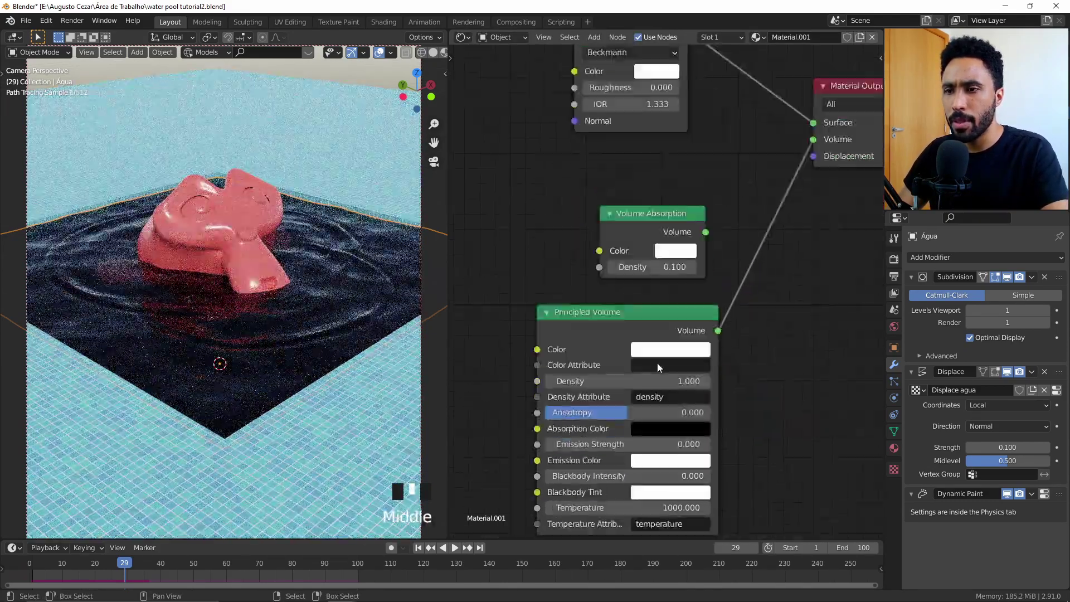
click(661, 381)
text(0.1)
key(Return)
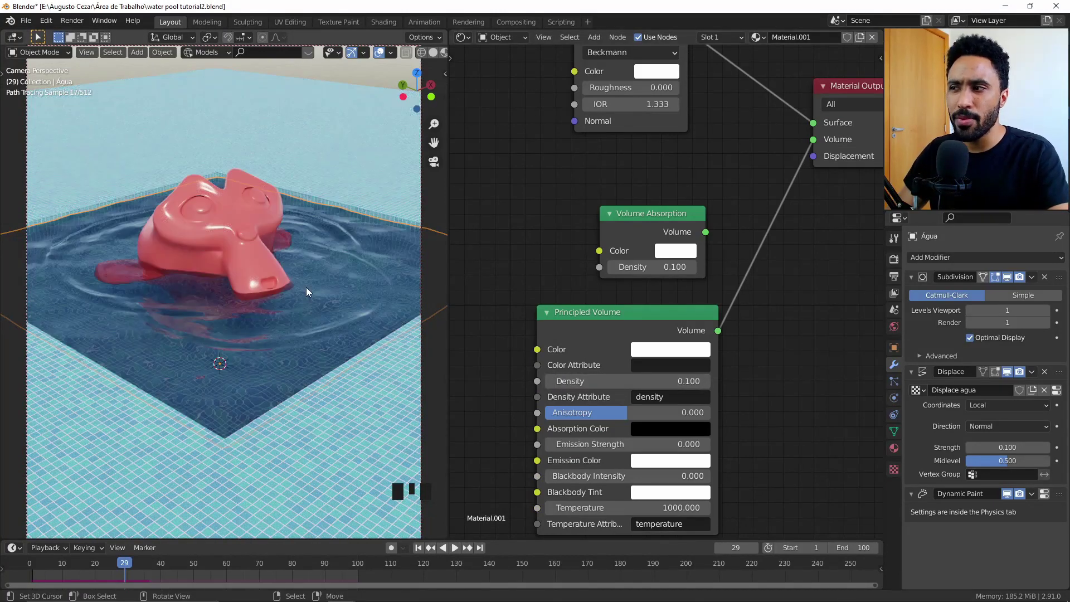
- Reconnect the Volume Absorption to the Material Output's Volume input and delete the Principled Volume node
click(654, 225)
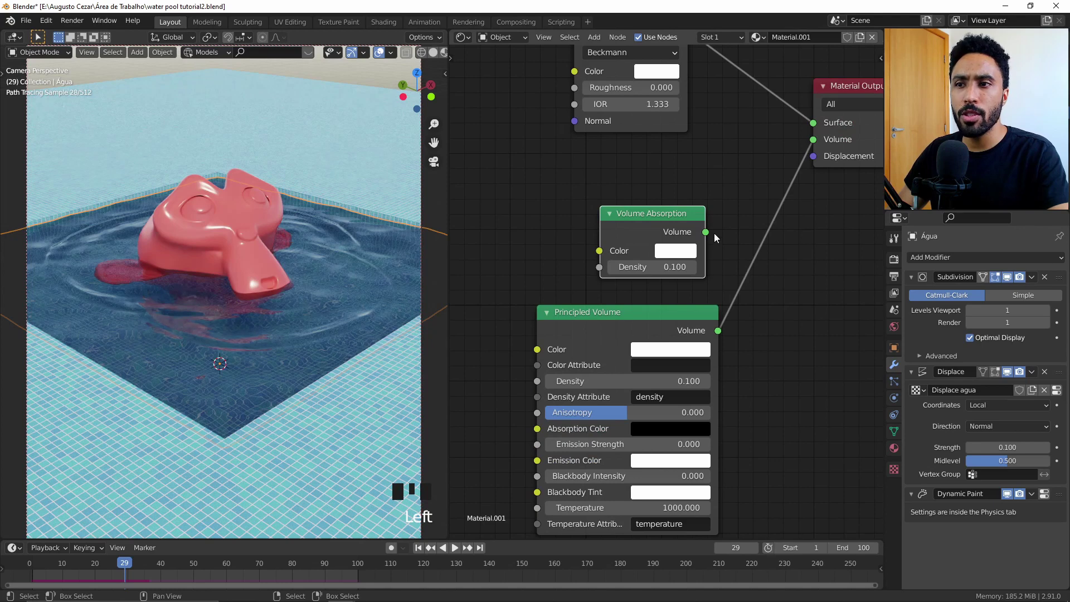
drag(706, 232, 813, 140)
click(639, 331)
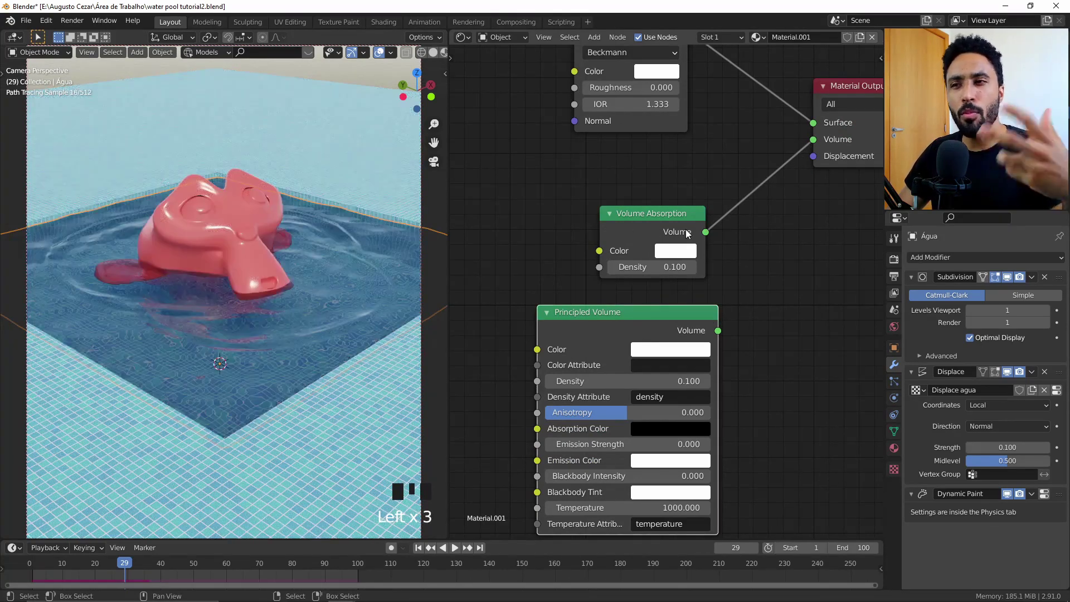
key(x)
scroll(723, 257, down, 5)
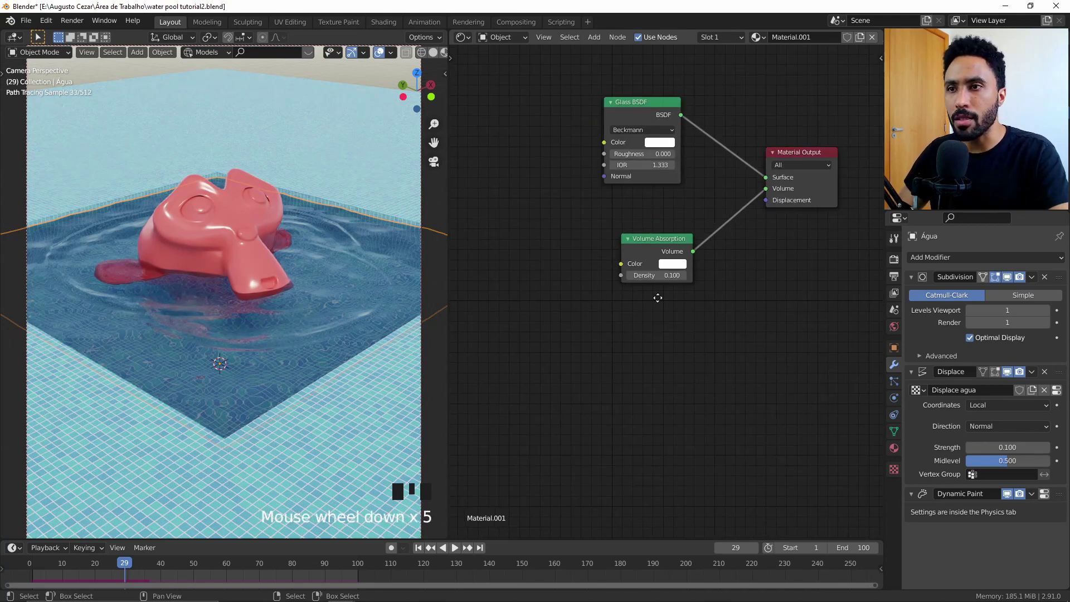
- Move the Glass BSDF node farther from the Material Output and the Volume Absorption node closer to it, making room between them
middle_drag(641, 108, 656, 236)
right_click(658, 238)
key(g)
click(573, 175)
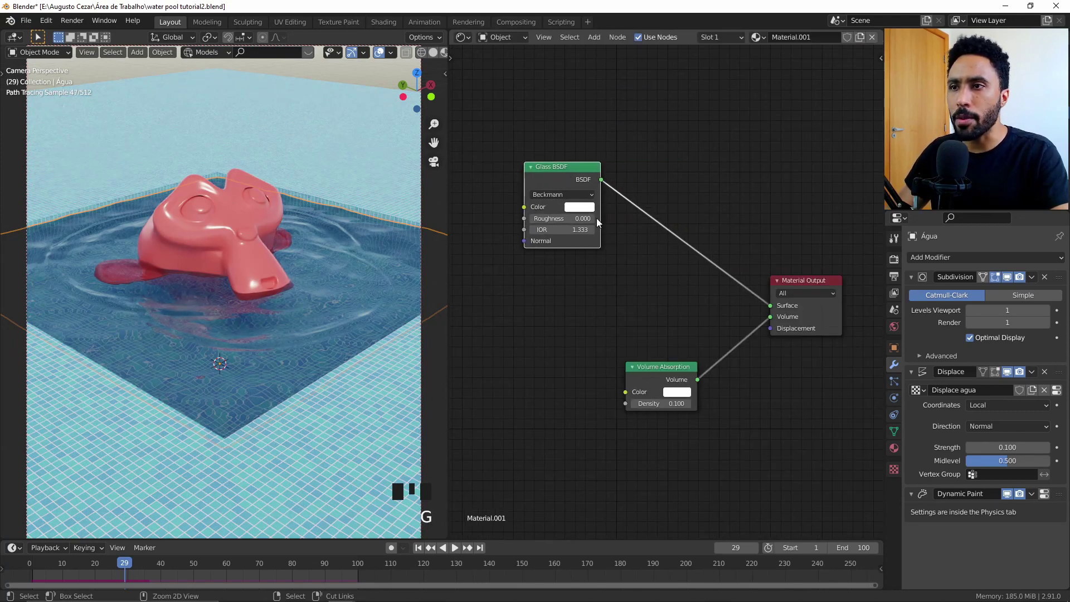
drag(672, 369, 694, 357)
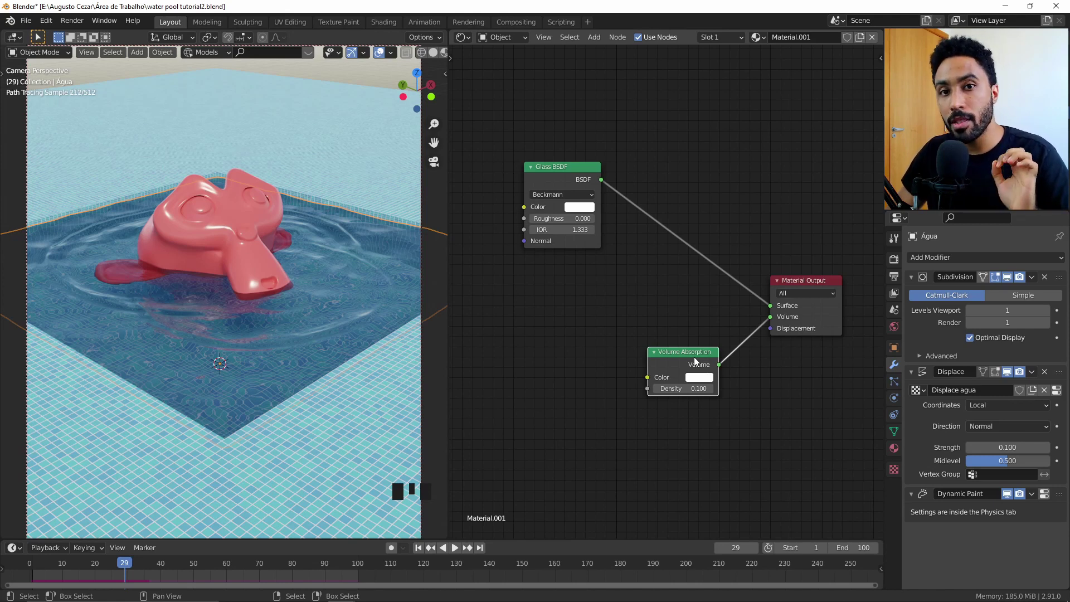
- Add a Transparent BSDF node and place it directly below the Glass BSDF
key(shift+a)
click(575, 299)
text(tr)
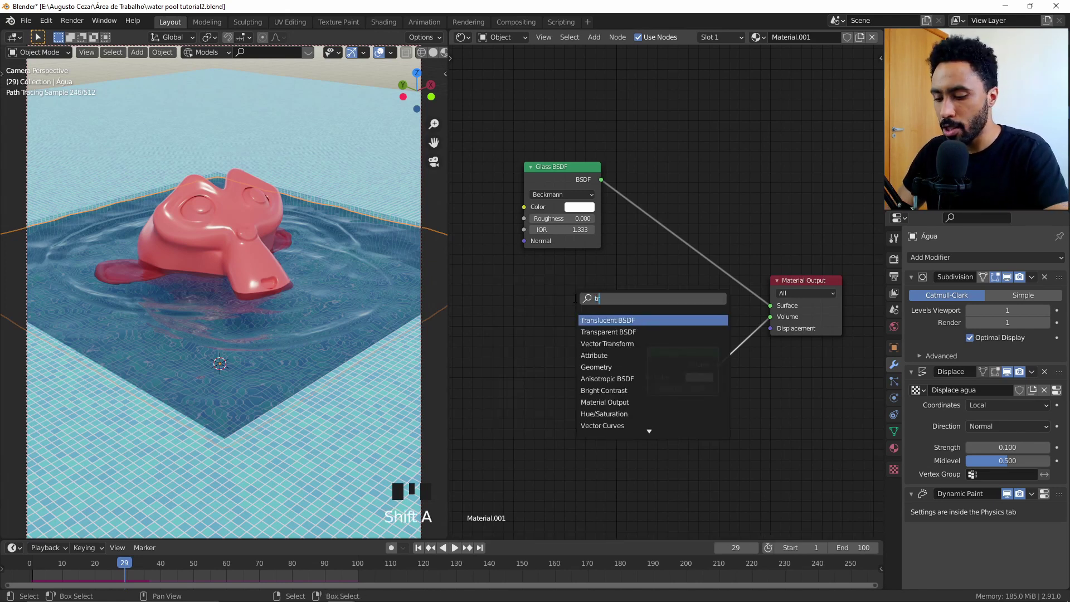
text(ansa)
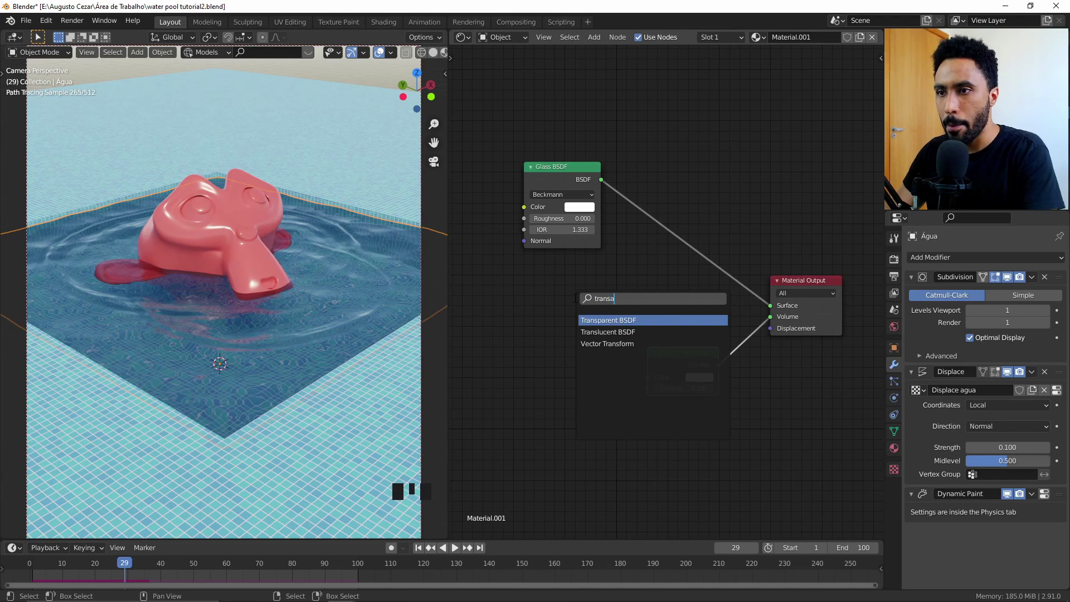
key(Down)
key(Up)
key(Return)
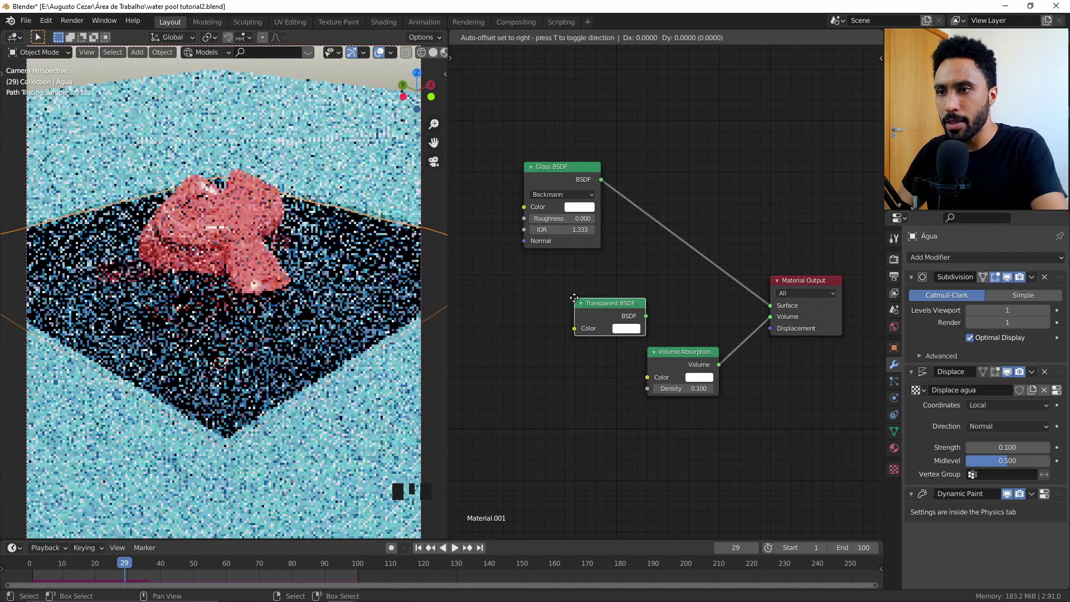
click(521, 253)
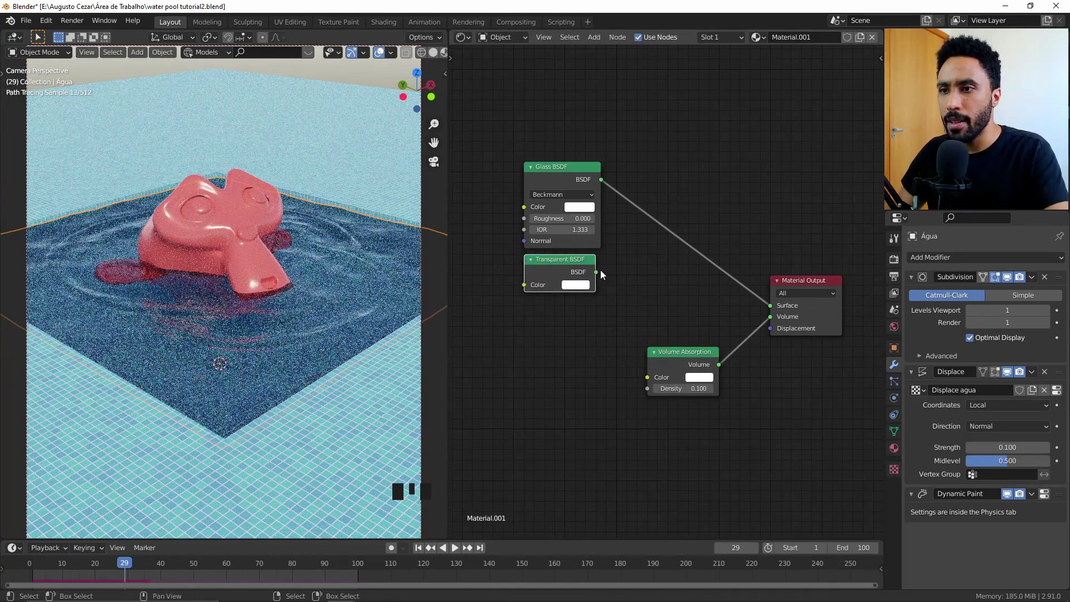
- Connect the Transparent BSDF to the Material Output's Surface input and set its color's HSV value to 10
drag(596, 272, 770, 306)
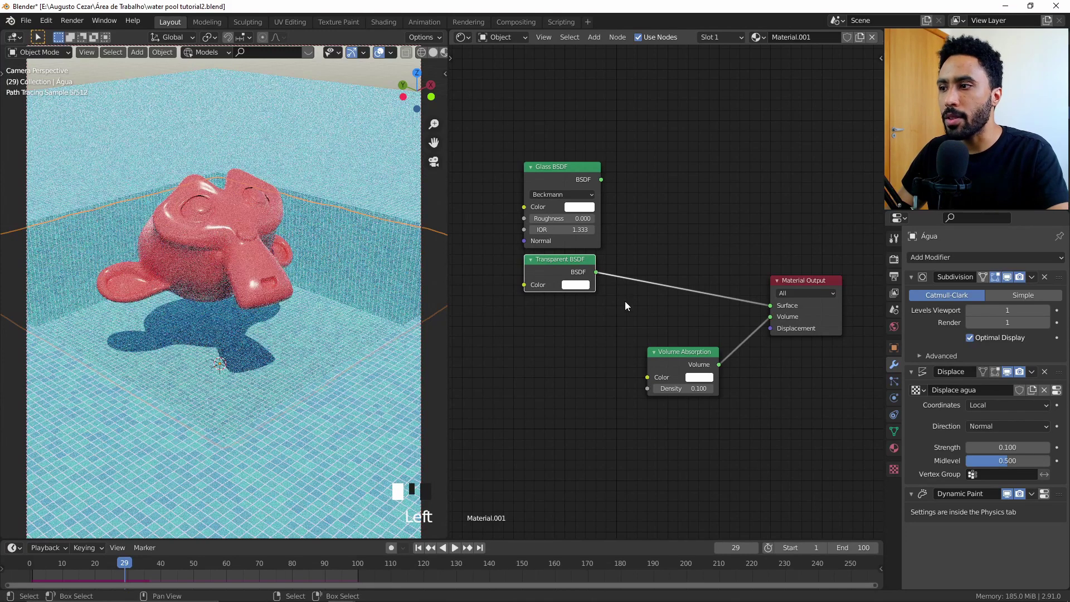
click(580, 284)
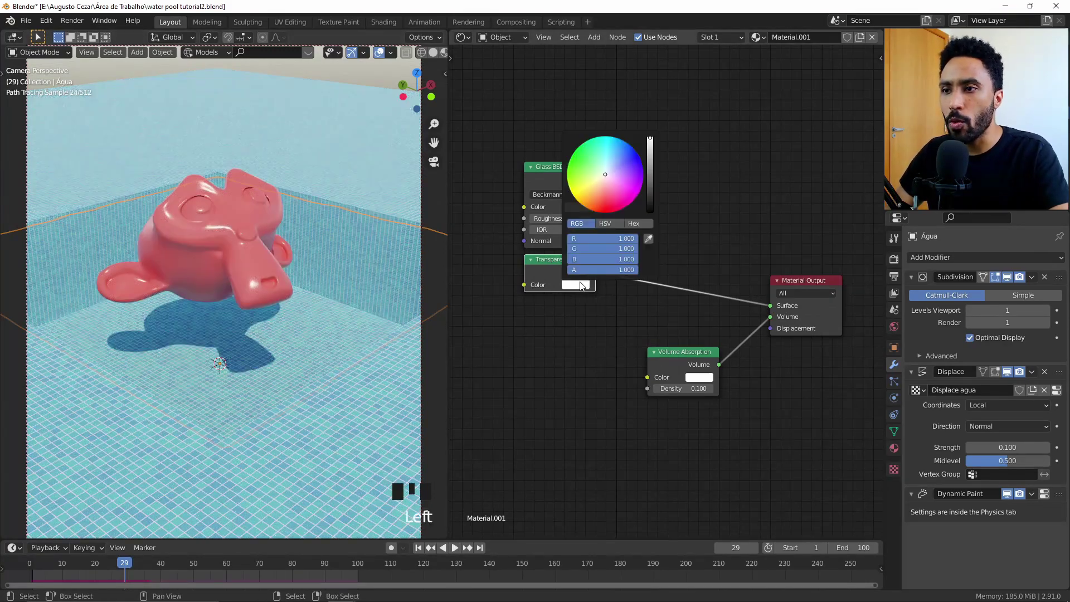
click(608, 223)
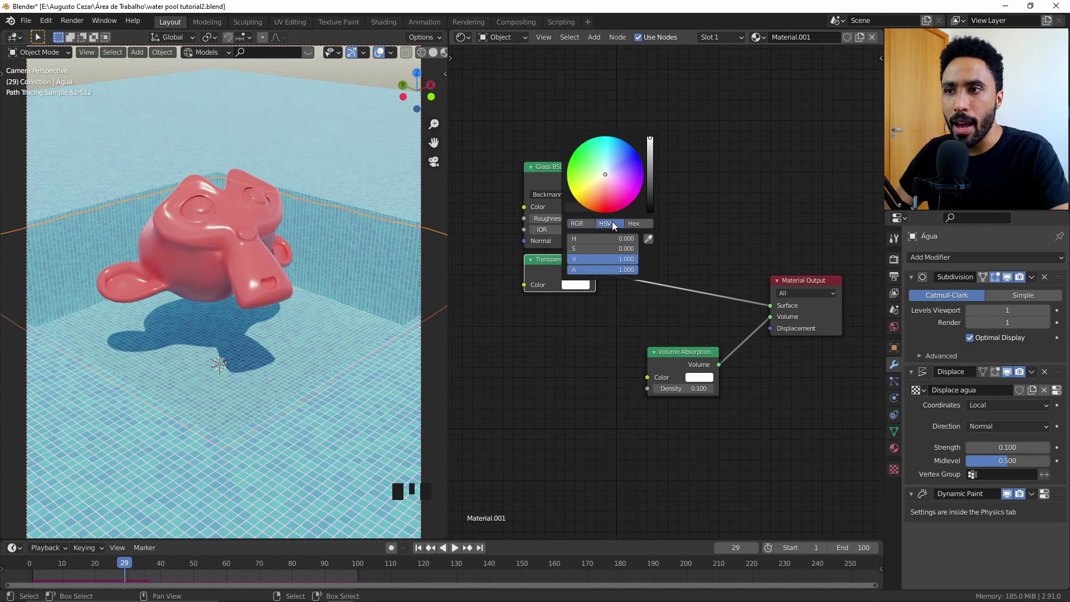
click(593, 258)
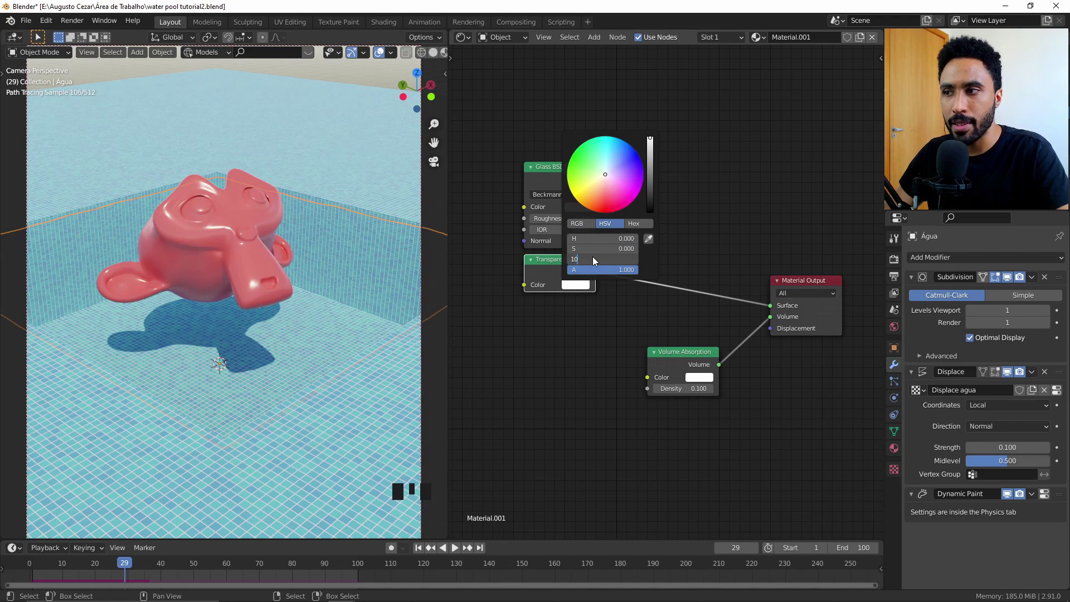
text(10)
key(Return)
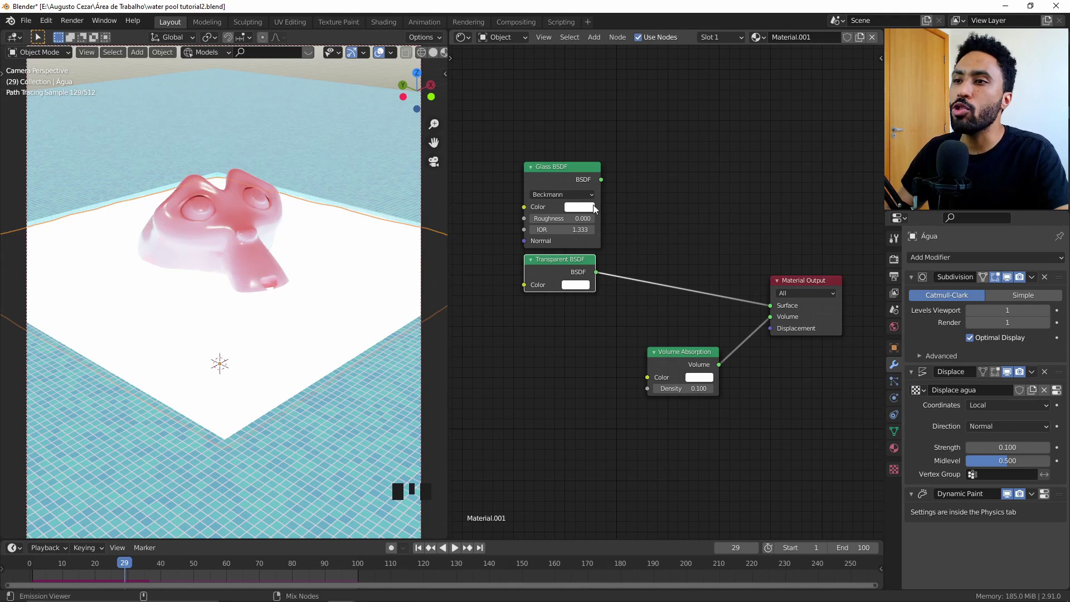
- Combine the Glass BSDF and Transparent BSDF in a Mix Shader that feeds the Material Output's Surface input
ctrl+shift+click(586, 230)
shift+right_click(568, 268)
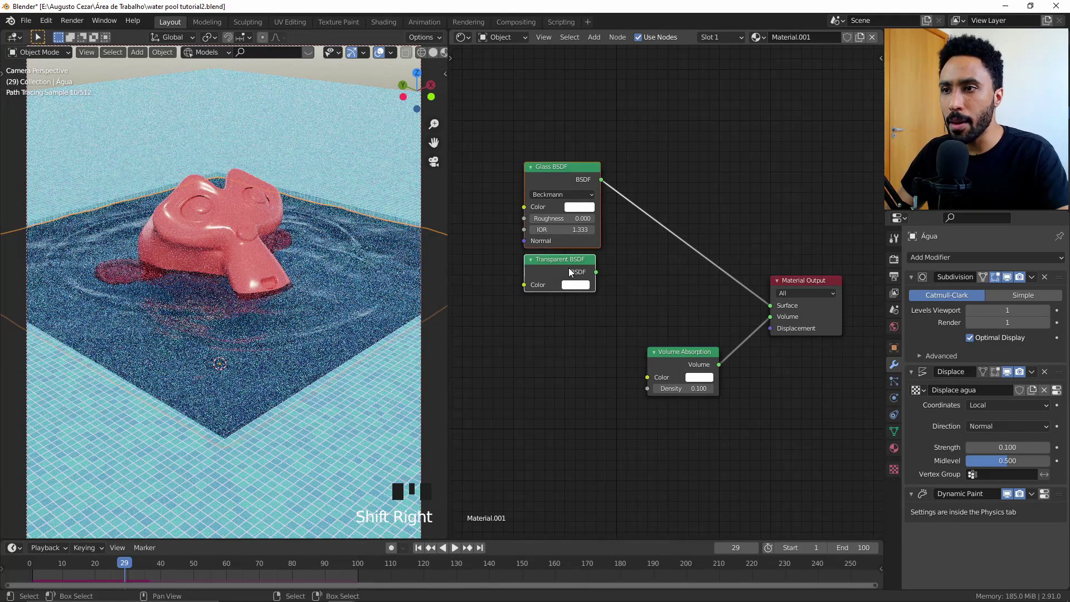
key(ctrl+KP_0)
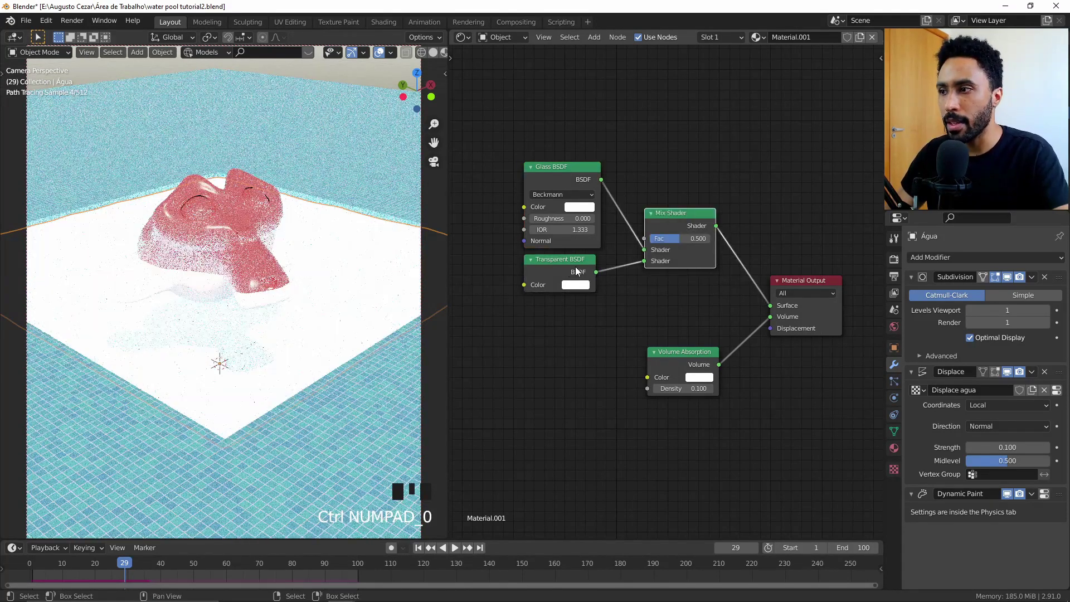
- Reset the Transparent BSDF's color to plain white with an HSV value of 1
click(574, 285)
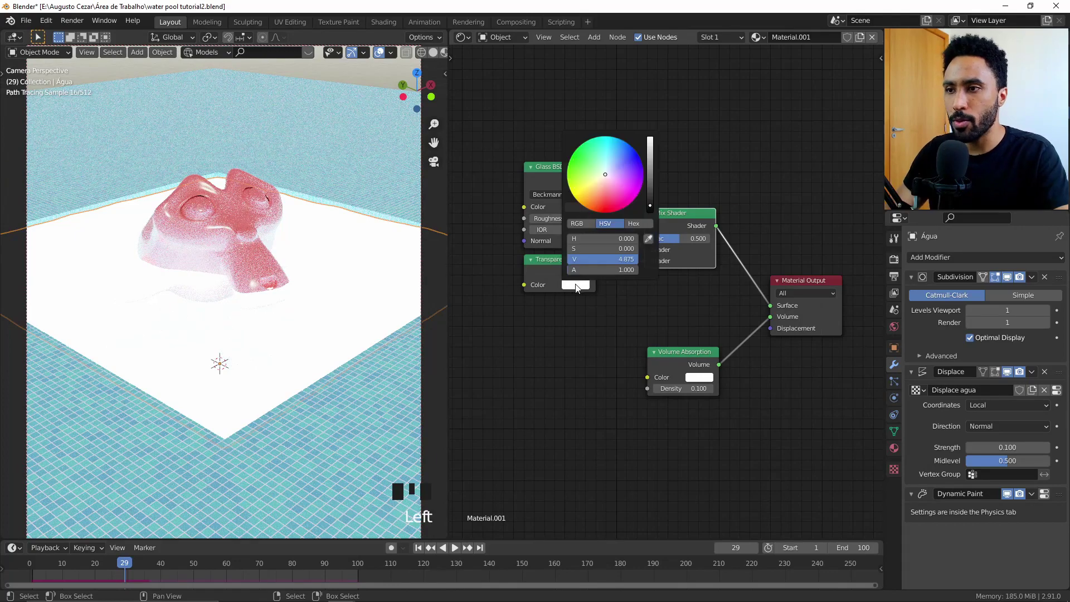
click(650, 210)
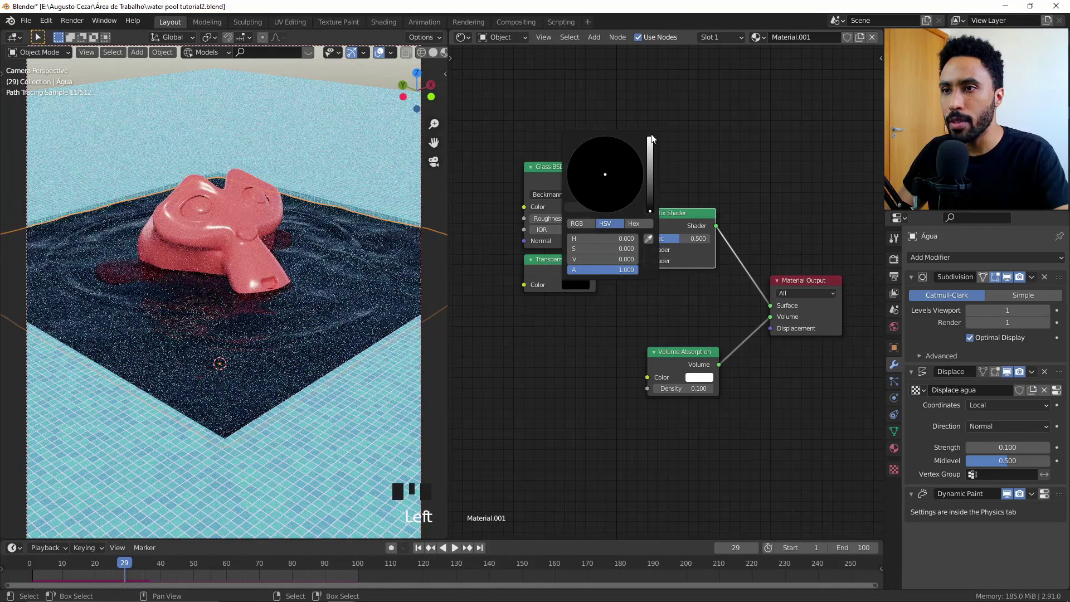
click(647, 141)
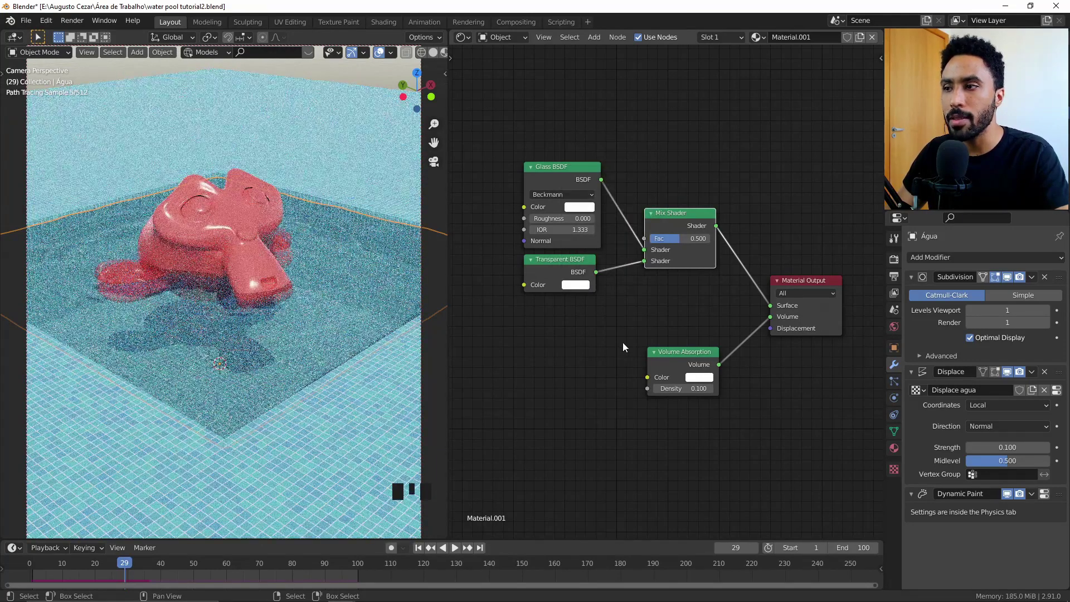
- Move the Glass BSDF and Transparent BSDF nodes together slightly down and away from the Mix Shader
middle_drag(673, 284, 706, 379)
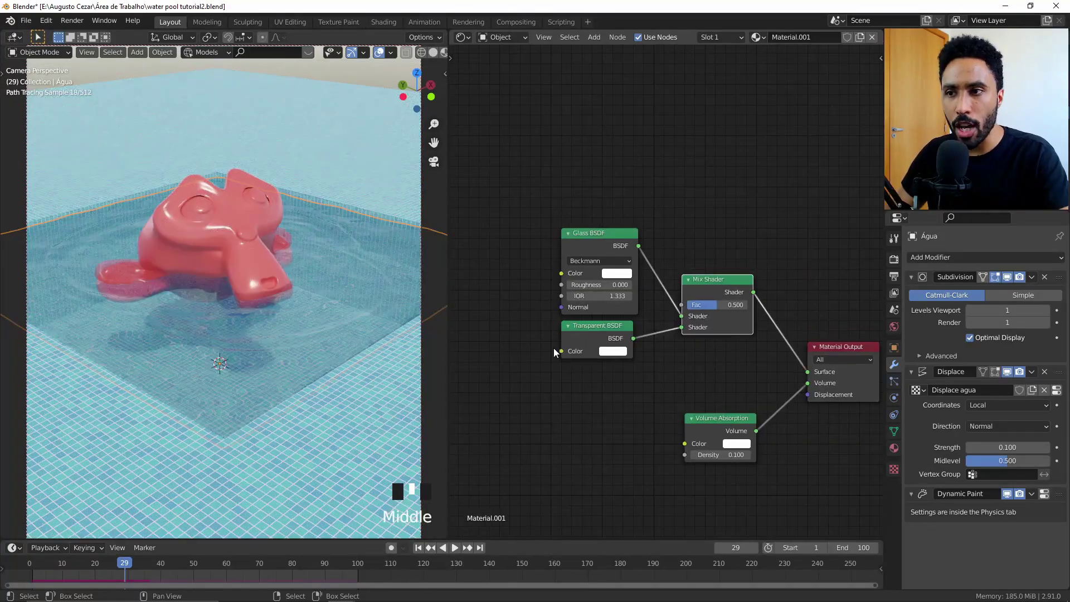
click(628, 286)
key(g)
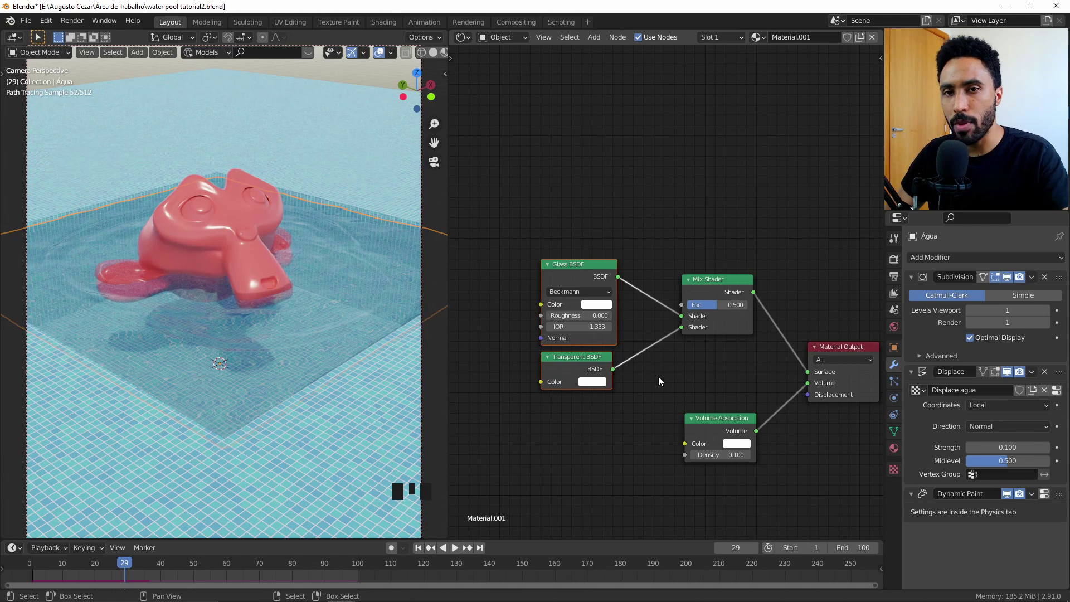
- Add a Light Path node above the Glass BSDF and connect its Is Shadow Ray output to the Mix Shader's Fac input
key(shift+a)
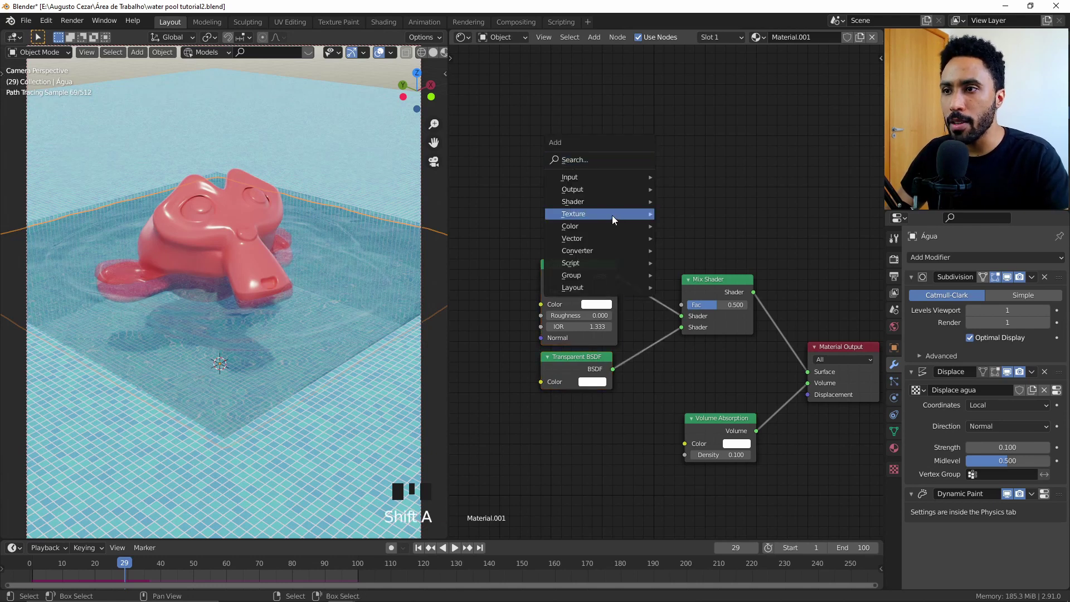
mouse_move(603, 176)
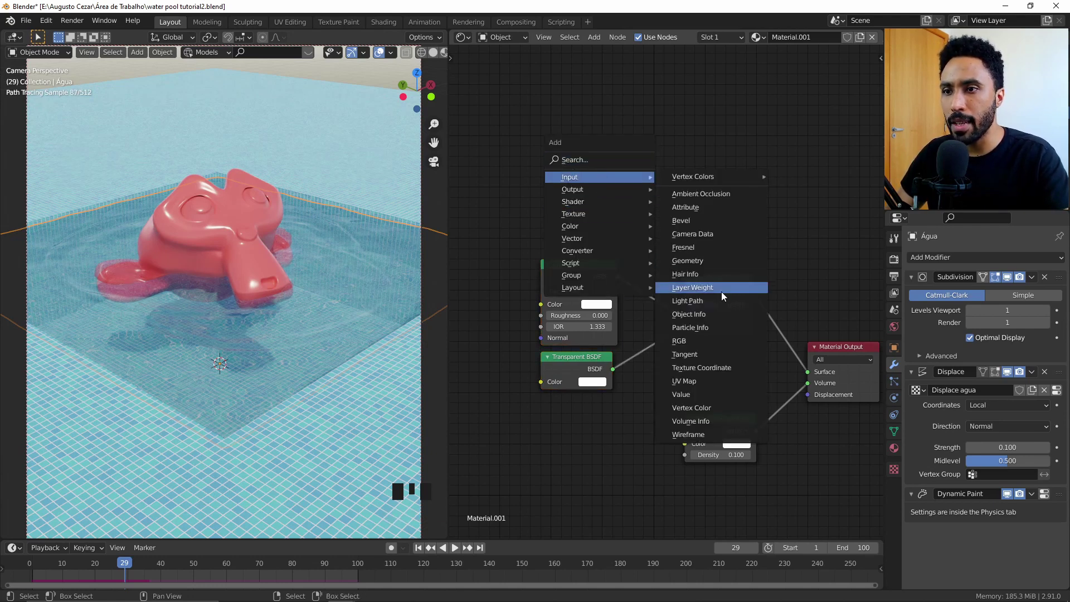
click(706, 301)
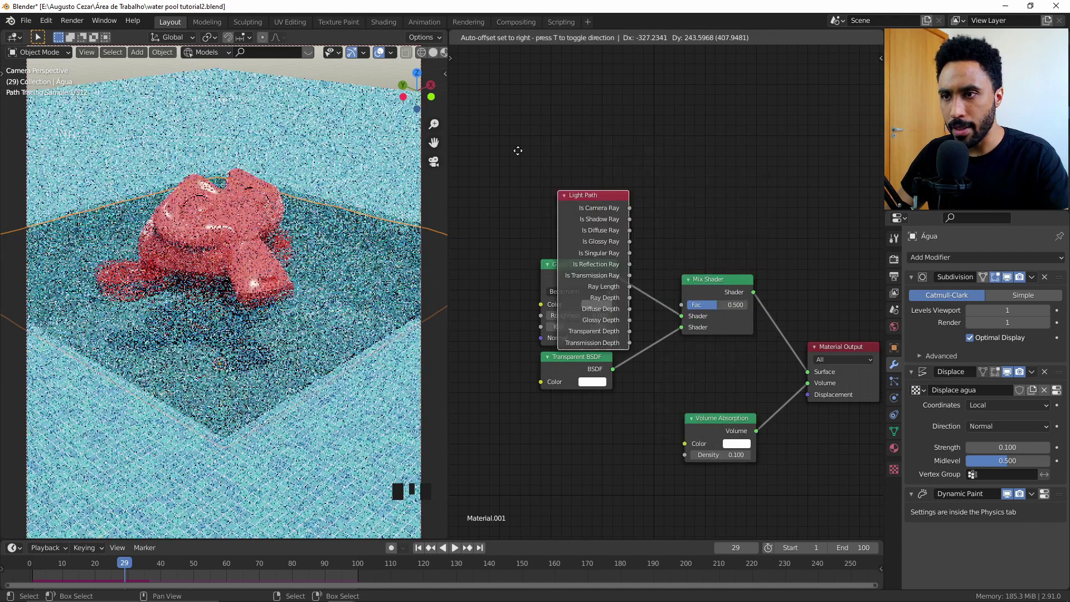
click(438, 61)
drag(551, 131, 681, 304)
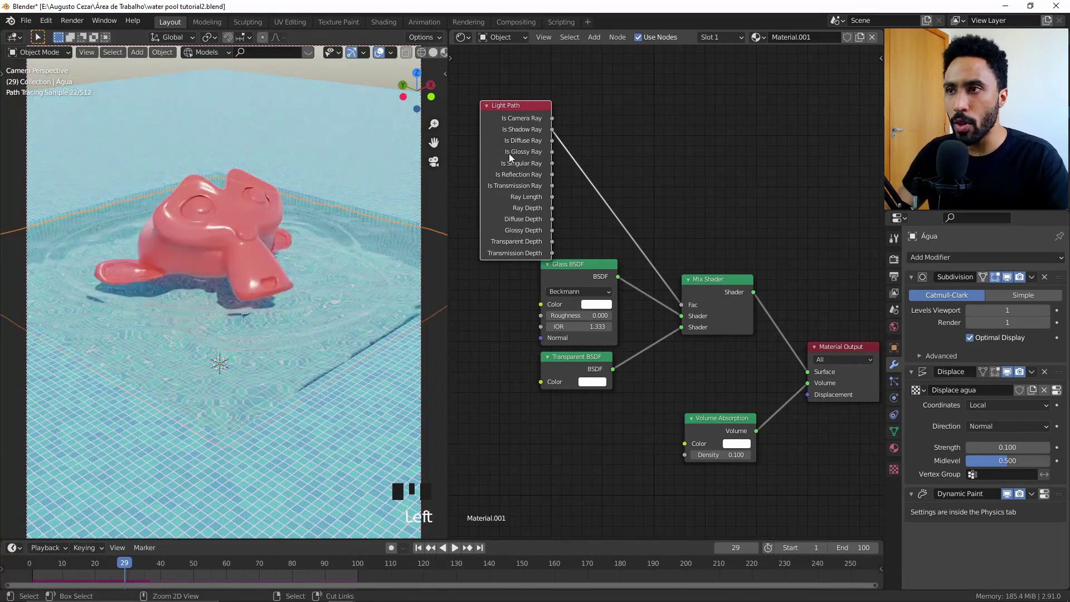
- Hide the Light Path's unused sockets and tidy the node column, placing it just above the Glass BSDF and matching the node widths
key(ctrl+h)
key(g)
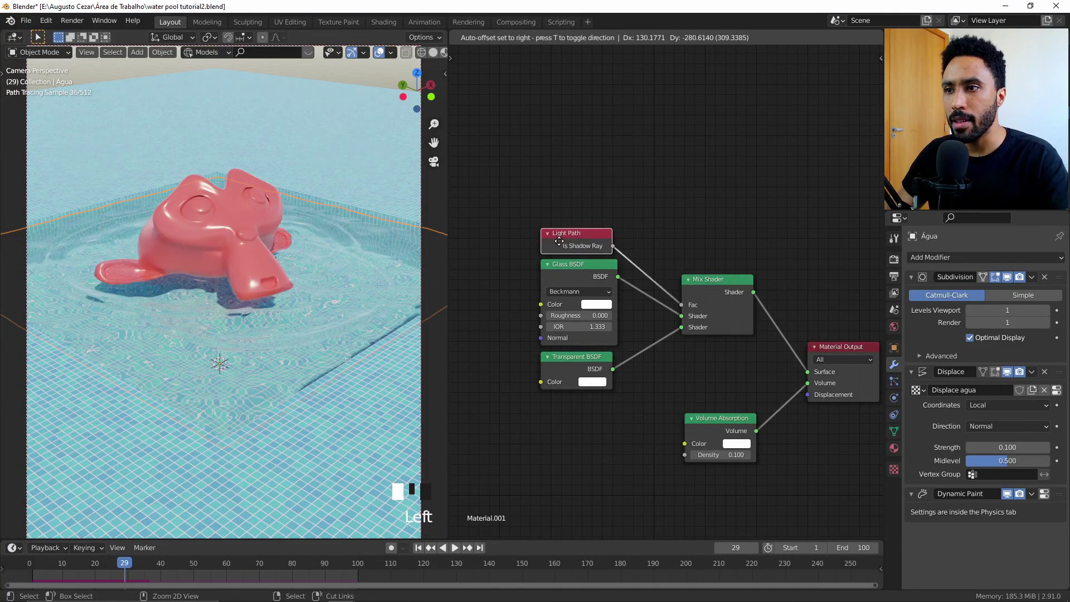
click(559, 241)
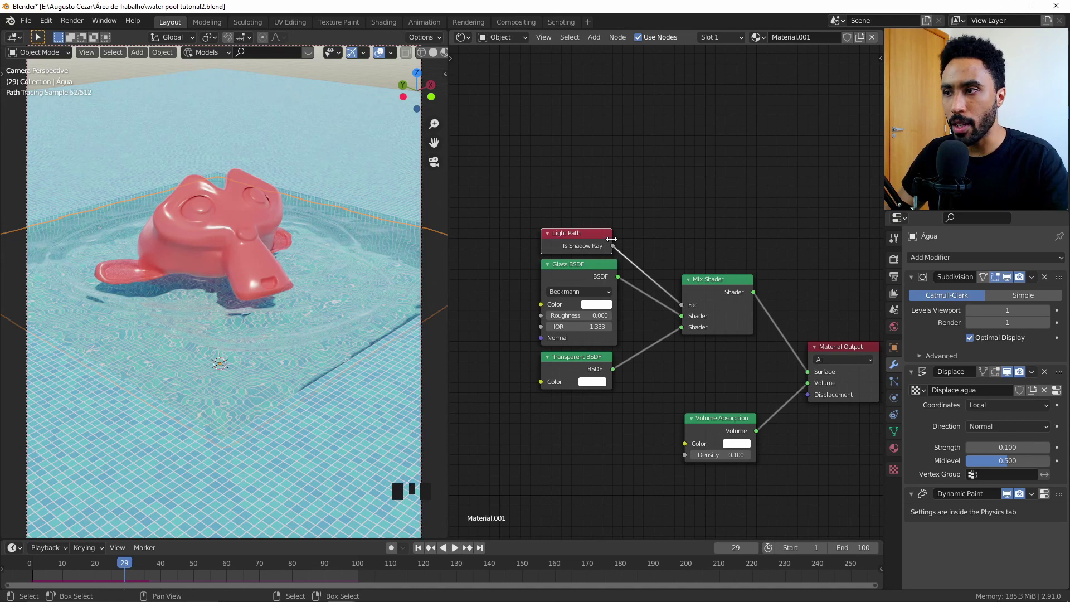
drag(612, 239, 618, 240)
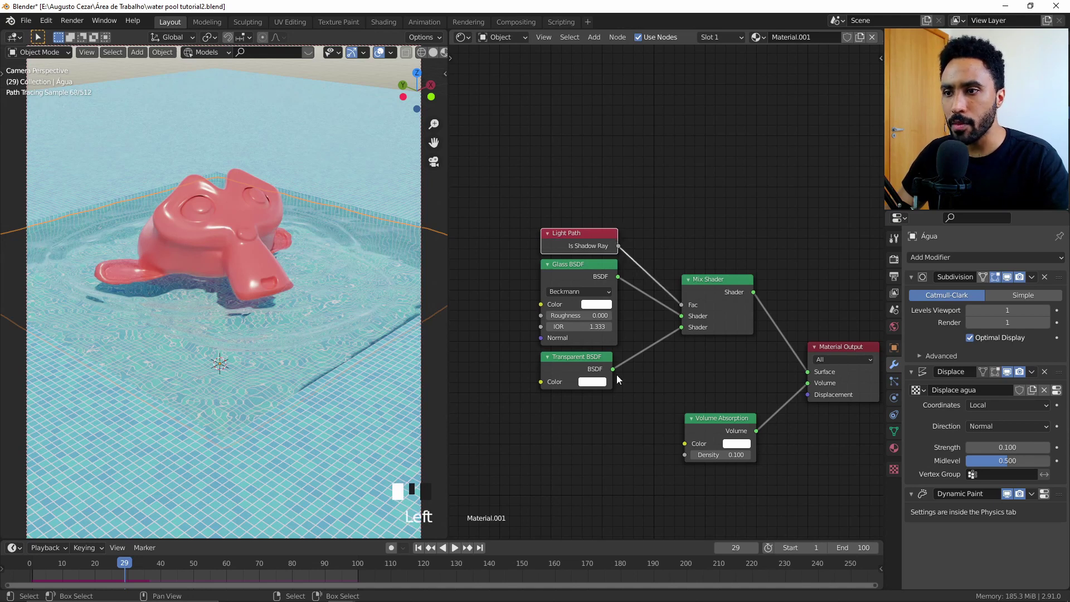
drag(611, 375, 616, 375)
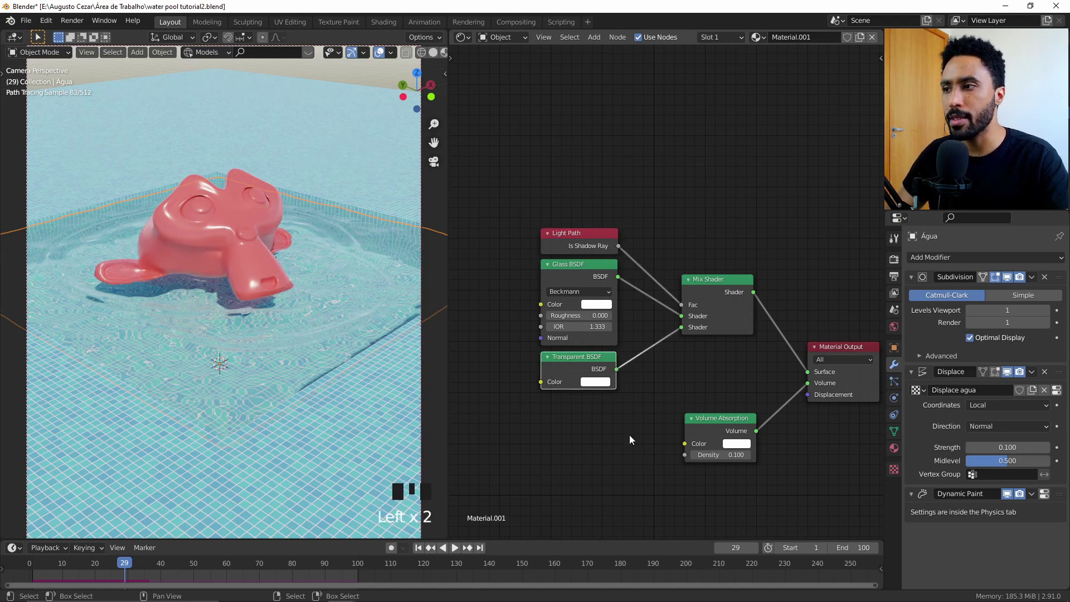
- Try different tints for the Transparent BSDF's color on the color wheel and return it to white
click(595, 383)
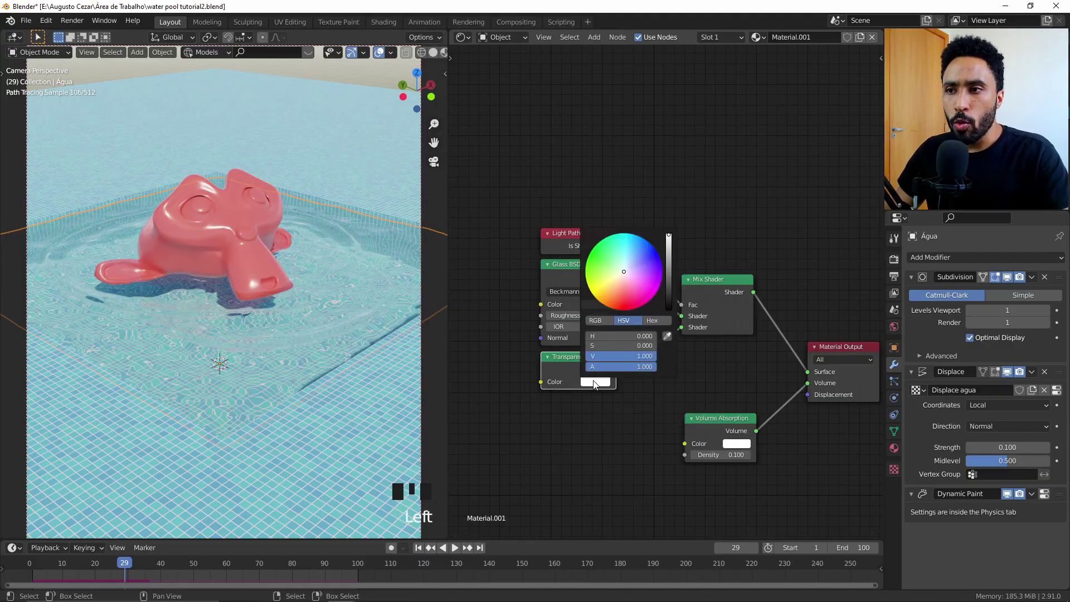
mouse_move(631, 257)
mouse_down()
mouse_move(624, 288)
mouse_move(615, 282)
mouse_move(624, 272)
mouse_up()
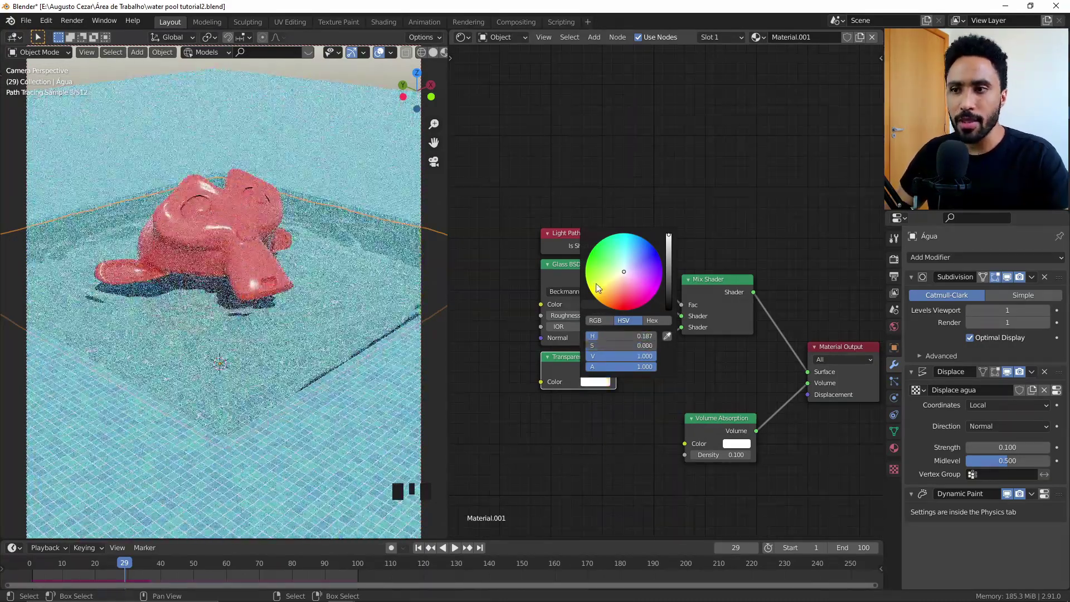
click(591, 429)
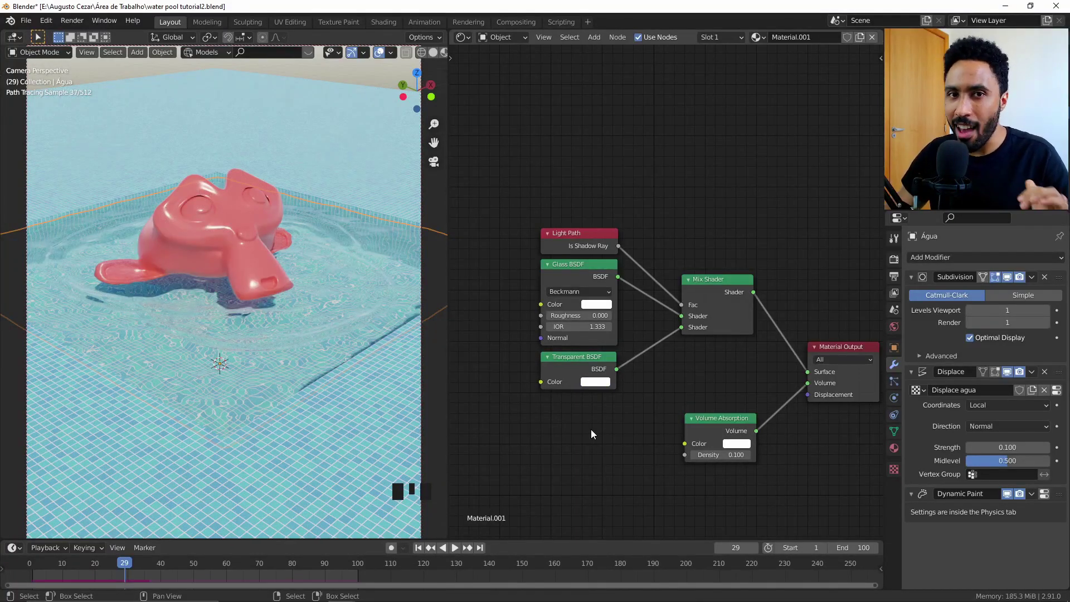
- Switch to the reference image board and examine the close-up of the light pattern on the pool water
scroll(591, 429, down, 2)
middle_drag(597, 407, 687, 318)
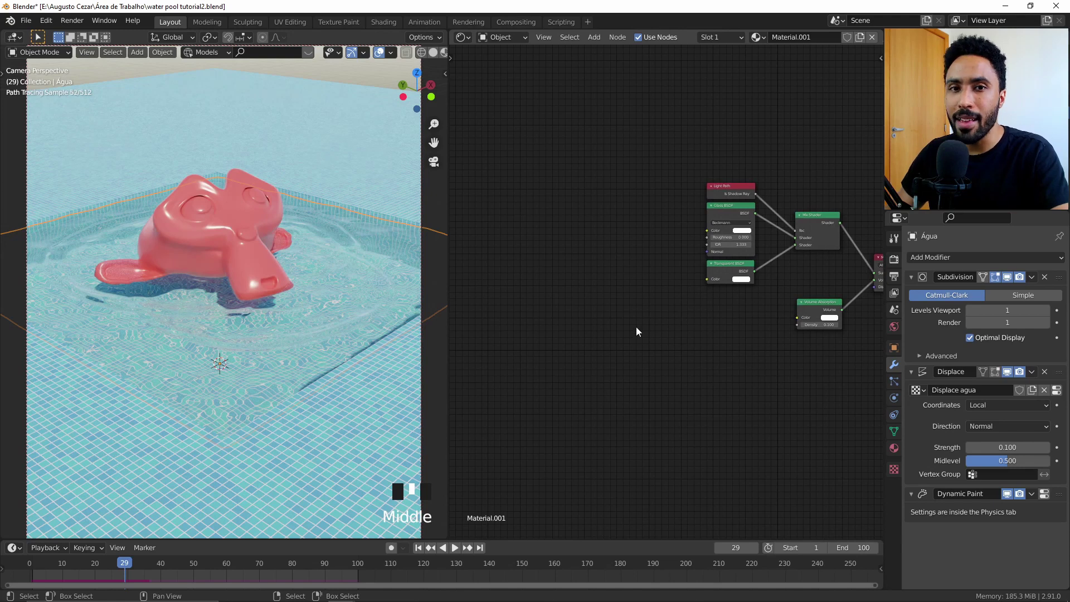
middle_click(722, 316)
scroll(612, 352, up, 2)
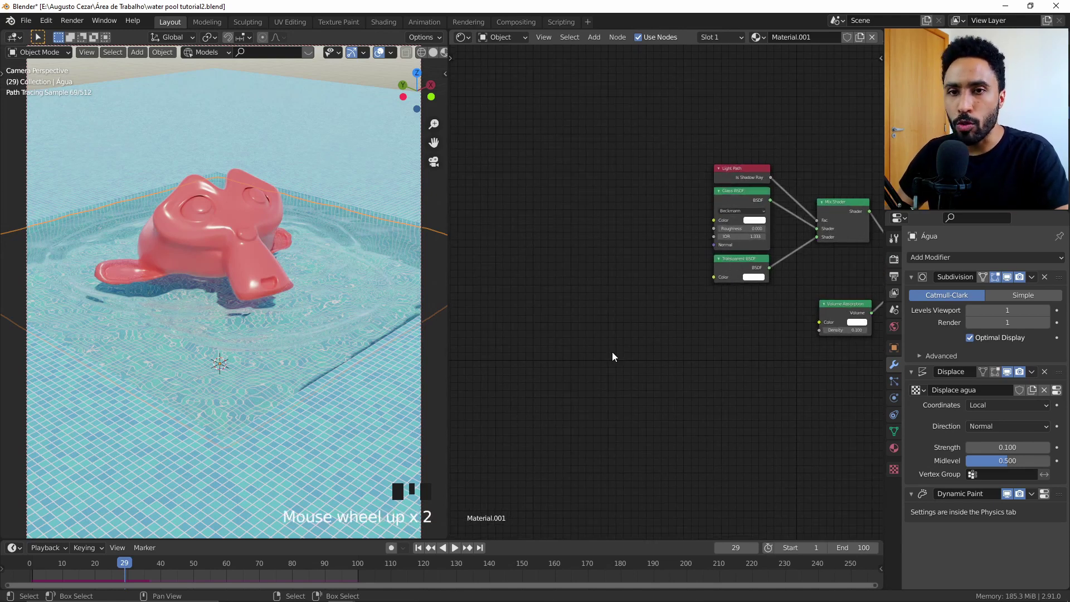
key(alt+Tab)
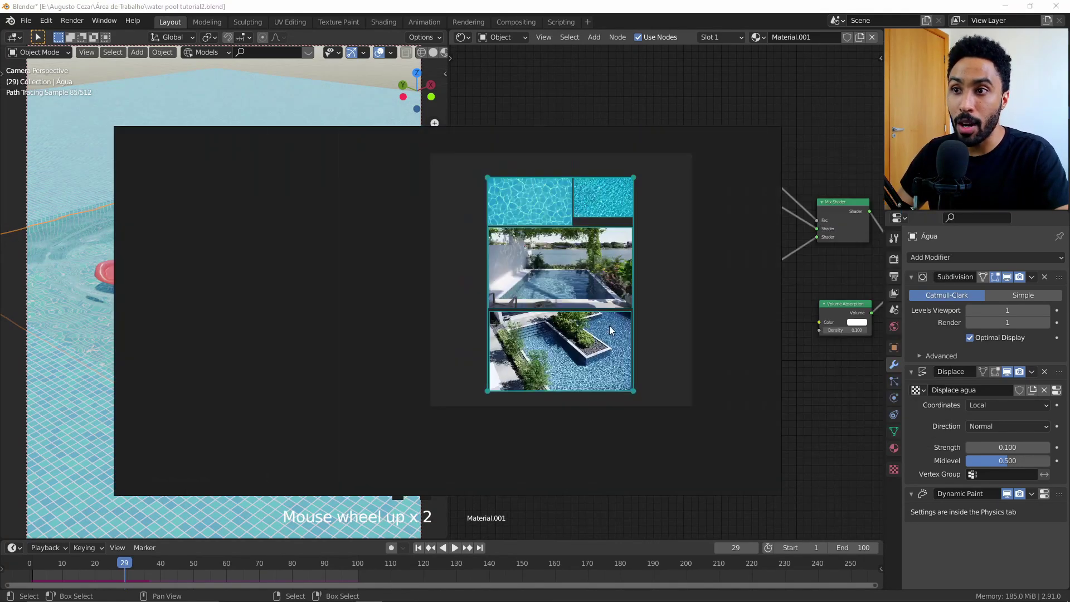
scroll(611, 330, up, 5)
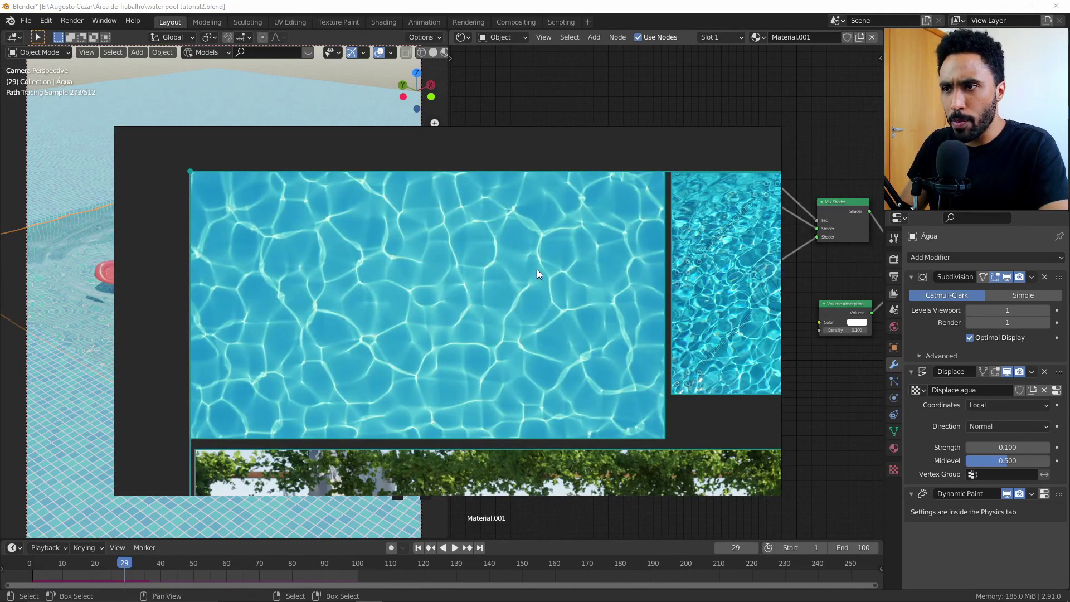
click(540, 81)
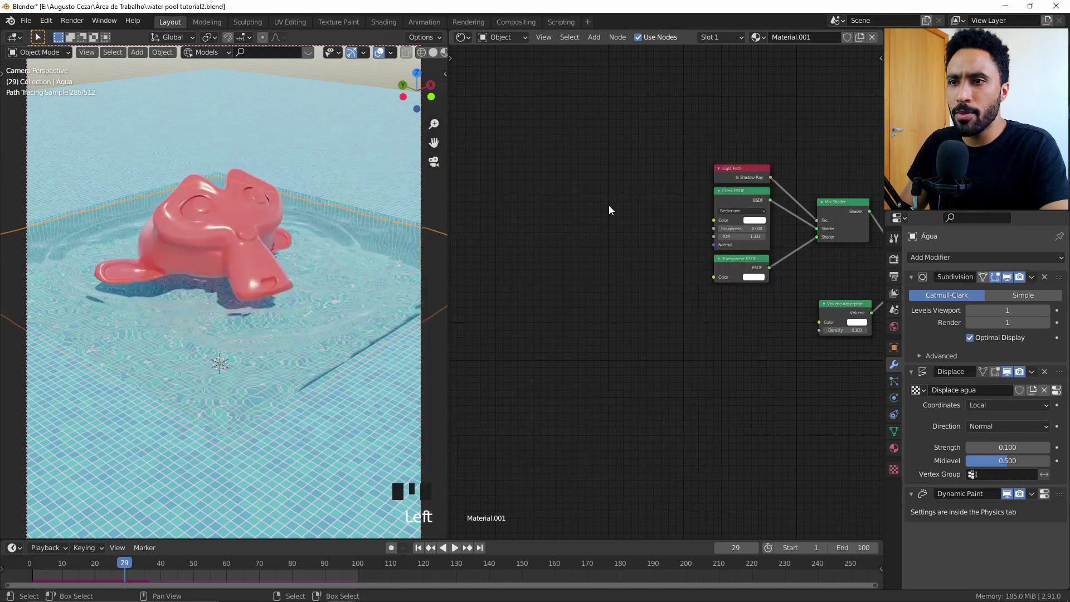
key(shift+a)
key(alt+Tab)
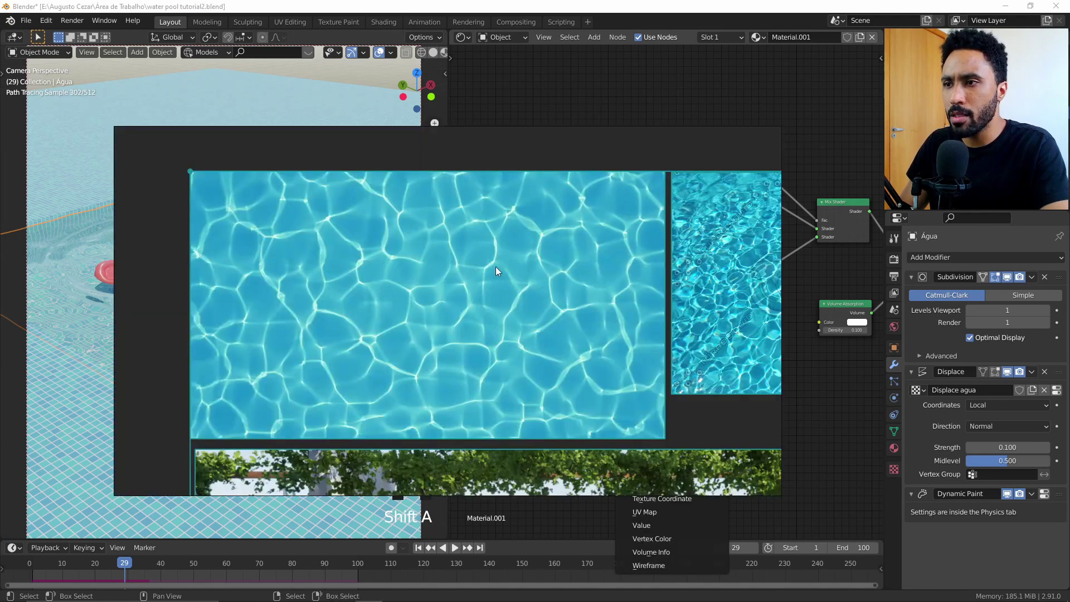
key(alt+Tab)
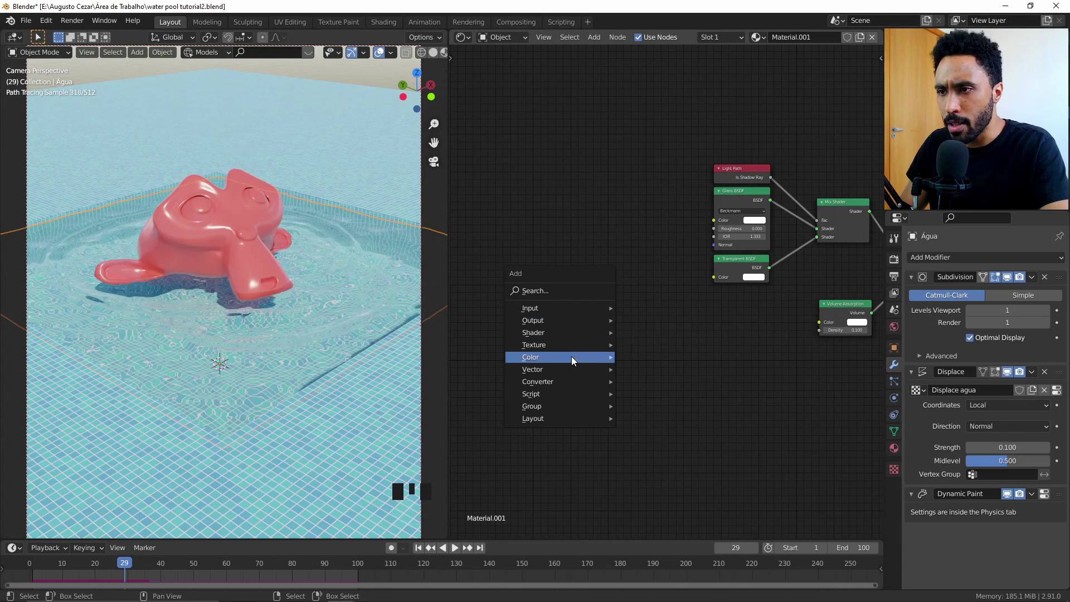
- Add a Voronoi Texture node beside the shader nodes and preview its Distance output on the water surface
mouse_move(560, 359)
click(540, 290)
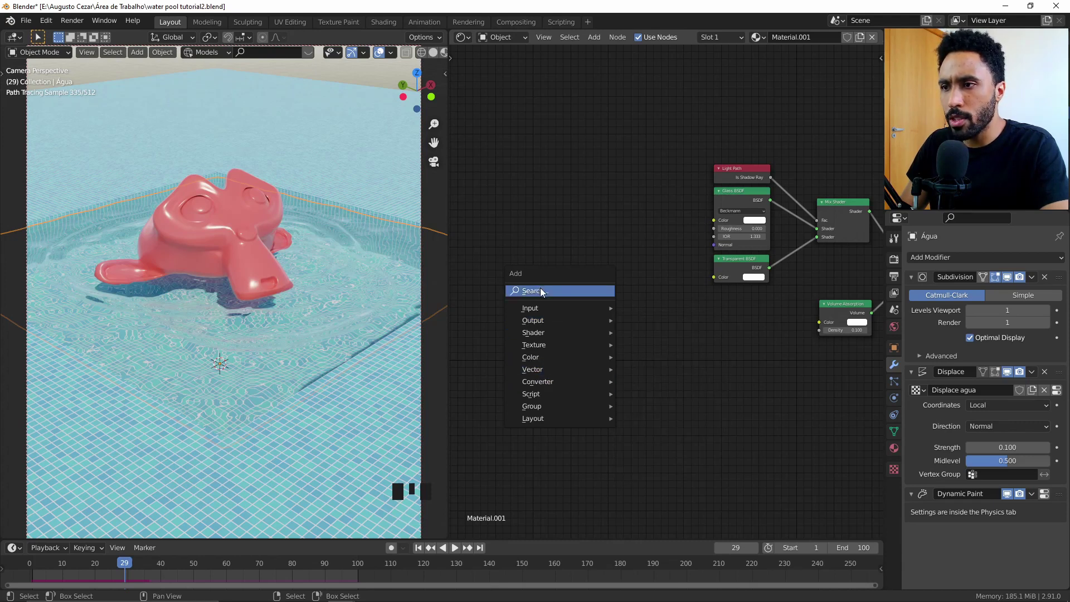
text(voro)
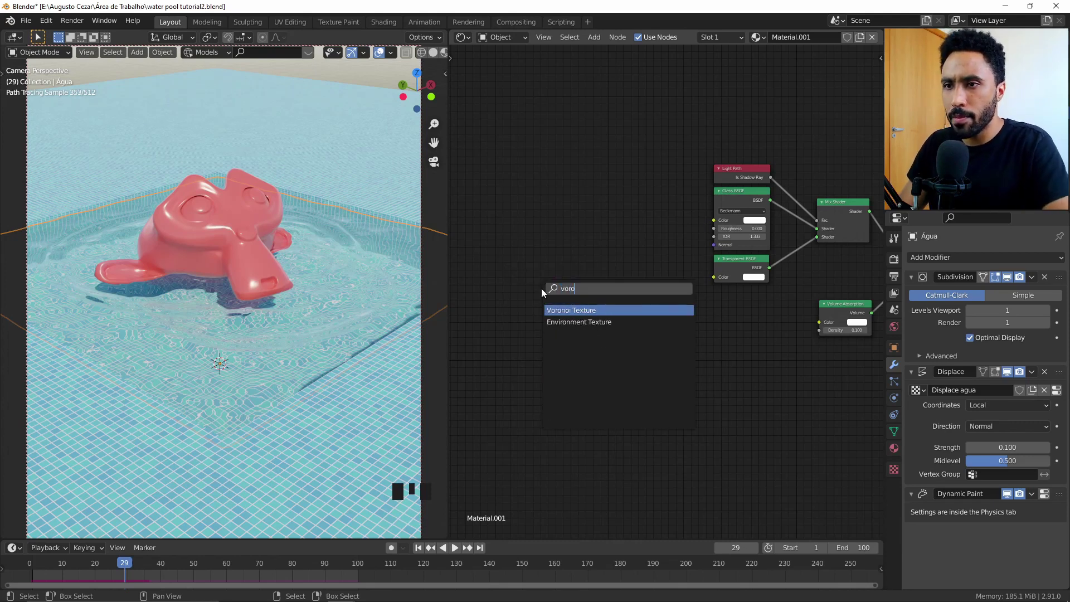
key(Return)
click(542, 289)
scroll(571, 312, up, 5)
ctrl+shift+click(520, 312)
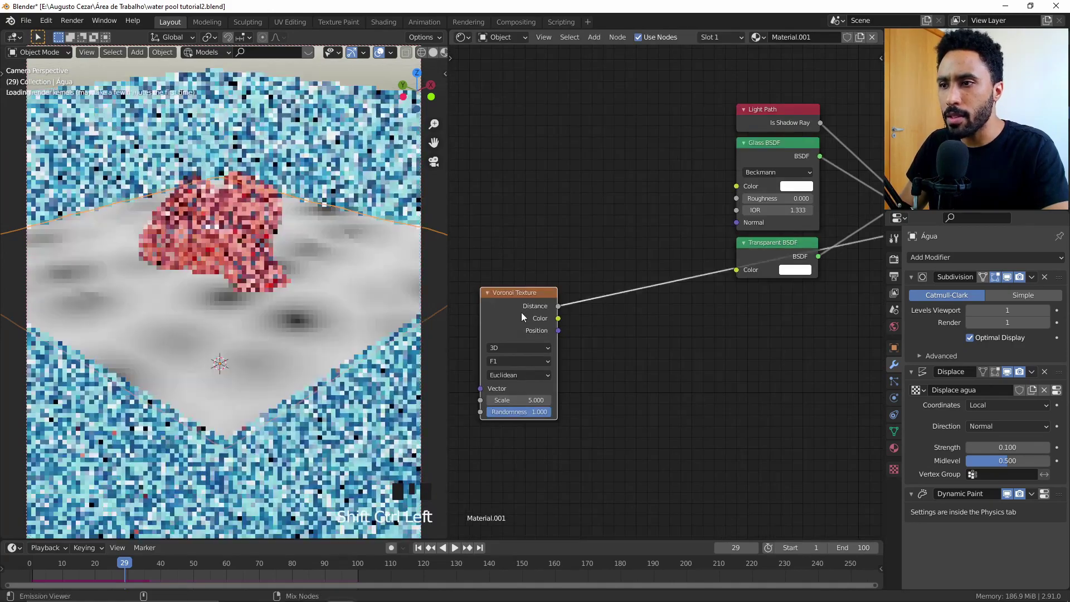
middle_drag(423, 312, 380, 309)
scroll(334, 346, down, 3)
scroll(302, 382, up, 5)
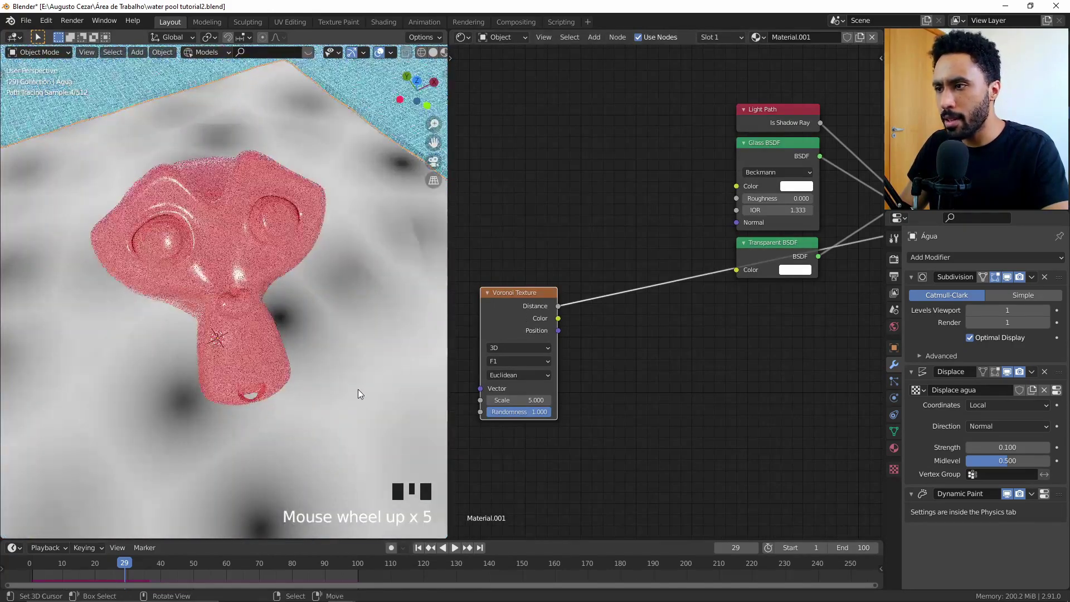
shift+middle_drag(358, 391, 215, 362)
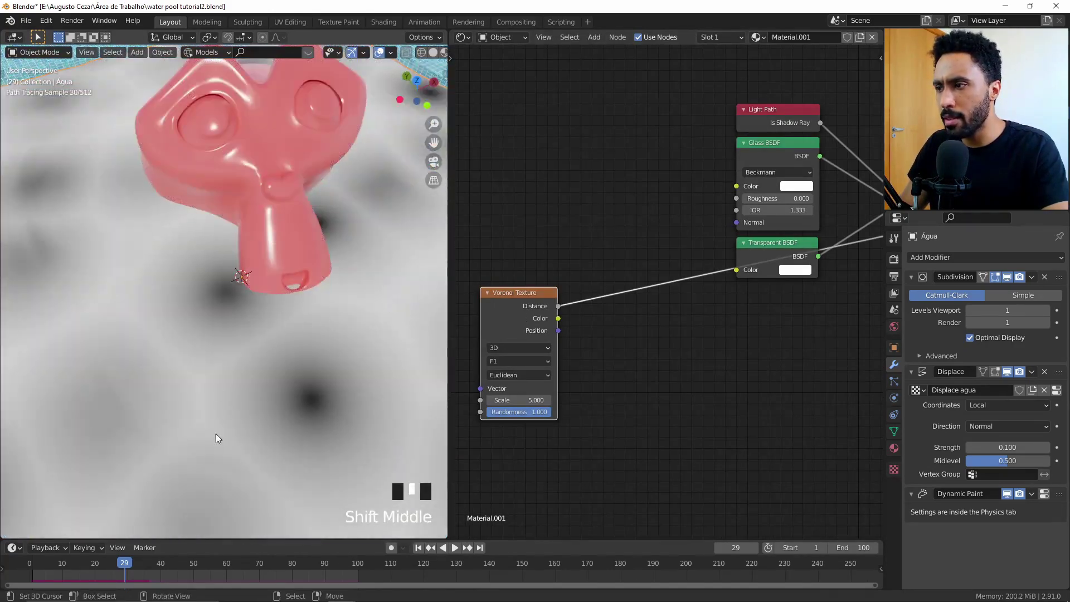
scroll(597, 392, down, 1)
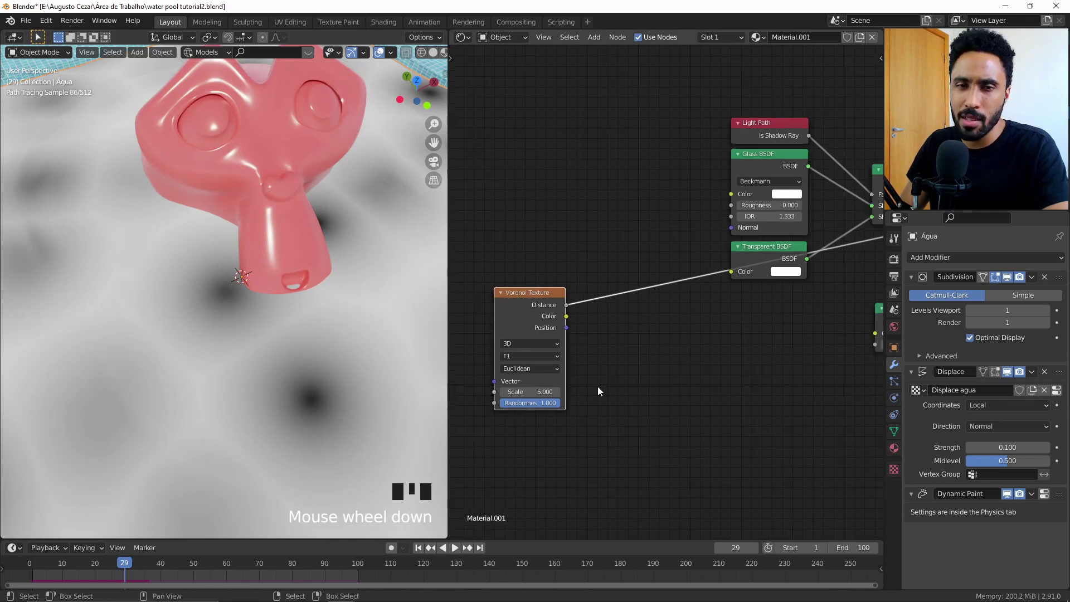
- Duplicate the Voronoi Texture node and place the copy directly below the original, aligned with it
right_click(468, 309)
right_click(574, 352)
middle_drag(573, 353, 623, 301)
key(shift+d)
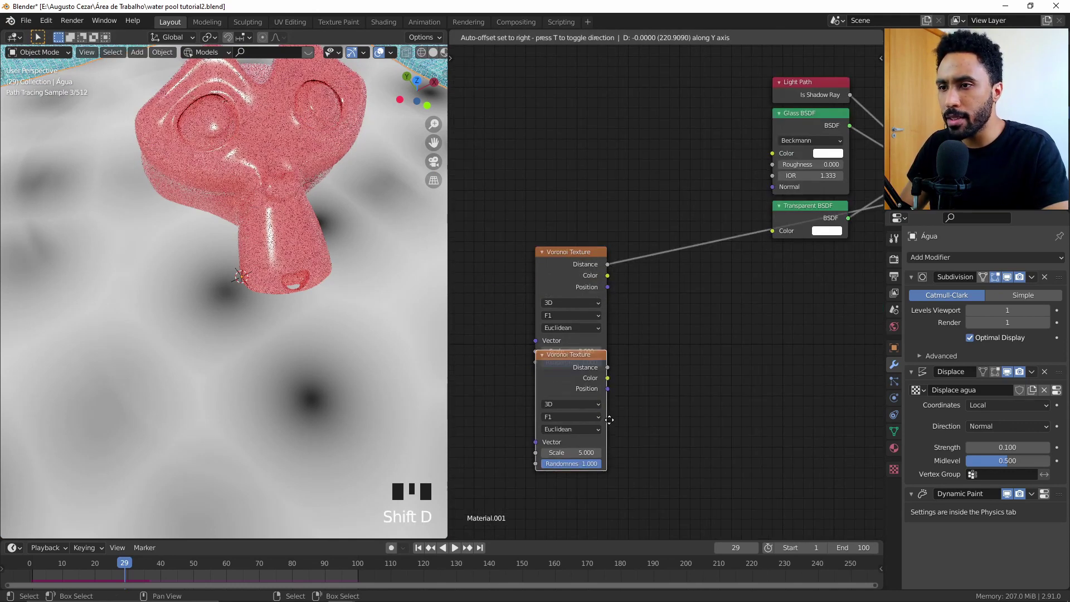
right_click(568, 270)
right_drag(567, 270, 569, 265)
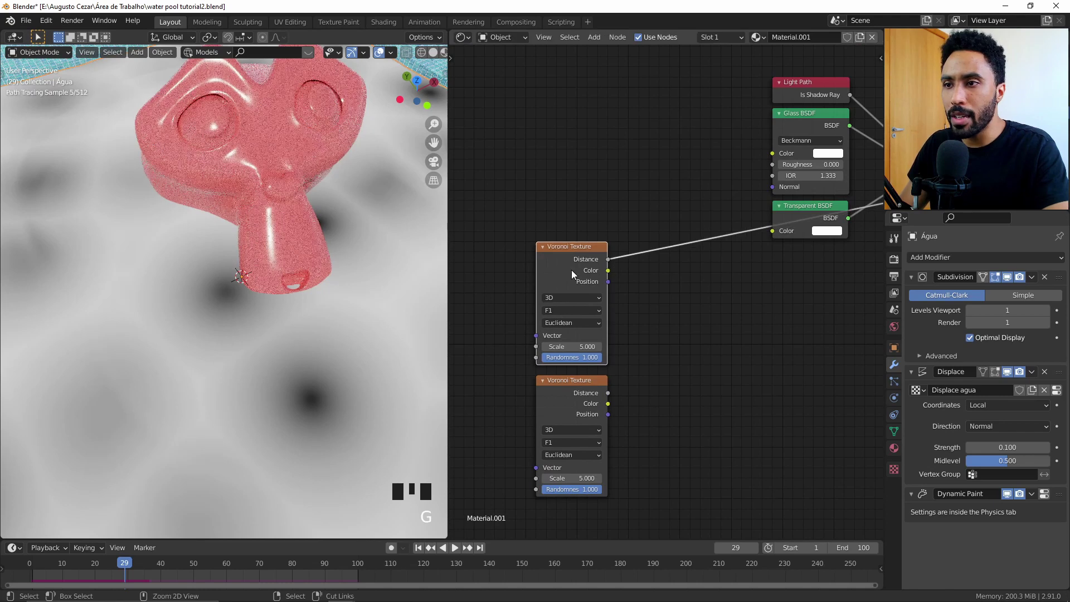
key(g)
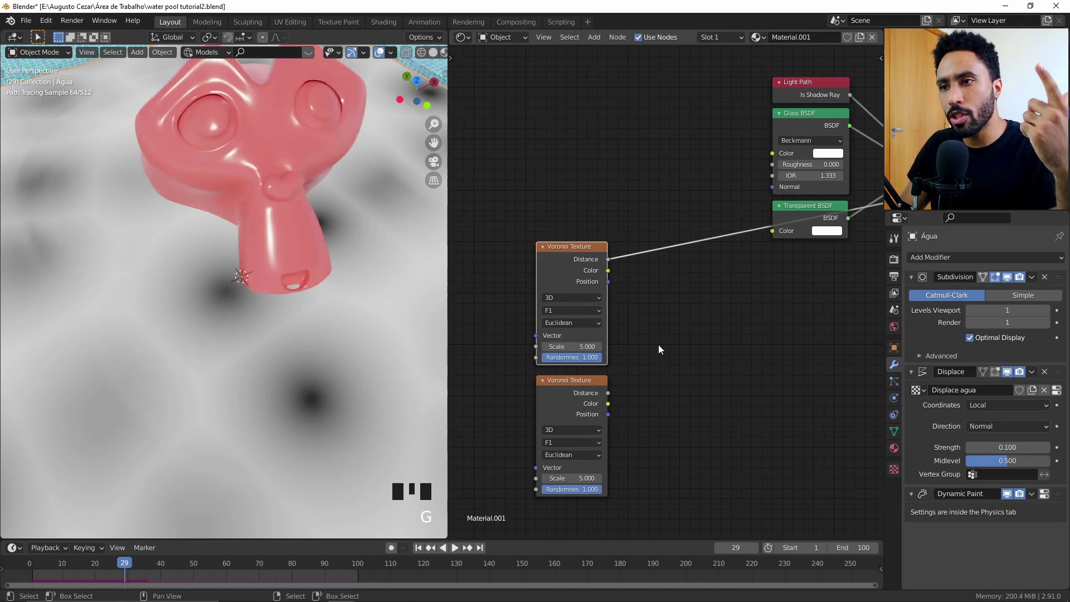
- Add a Math node and connect the Distance outputs of the upper and lower Voronoi Textures to its first and second values
key(shift+a)
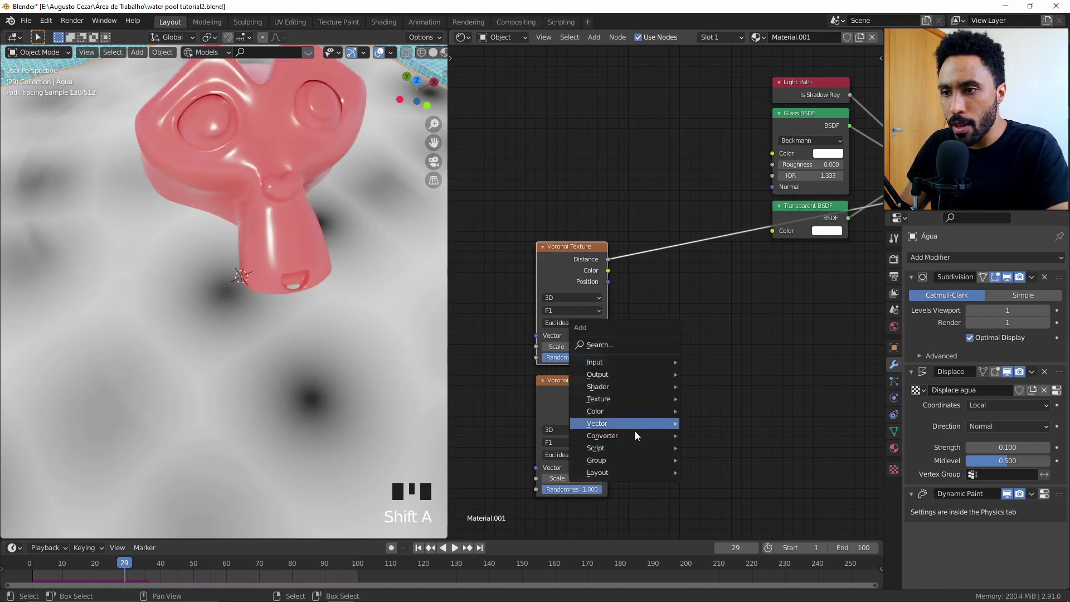
mouse_move(627, 434)
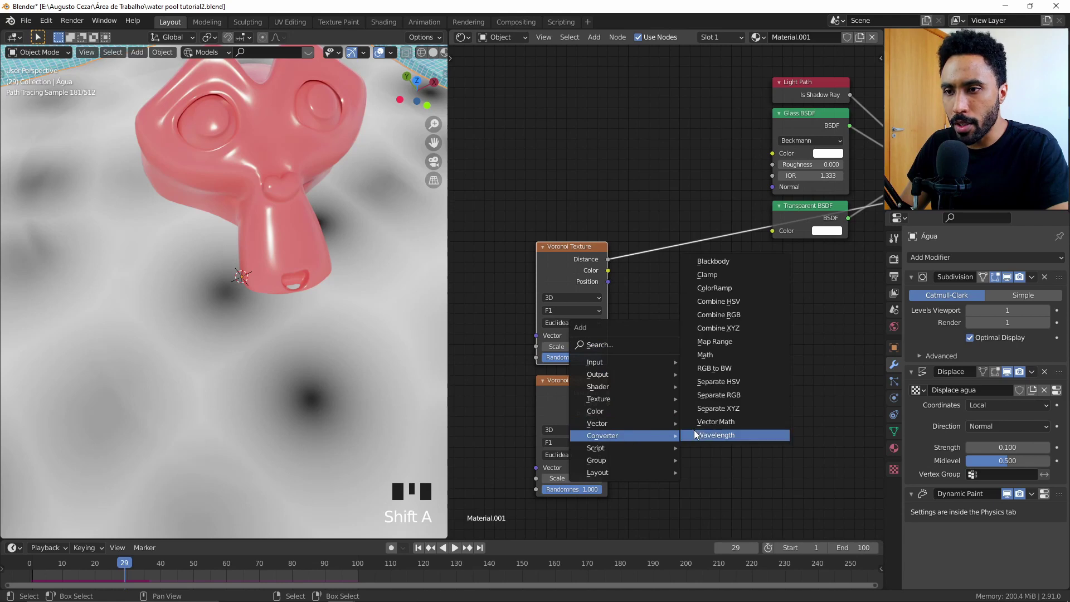
click(717, 357)
drag(608, 259, 723, 393)
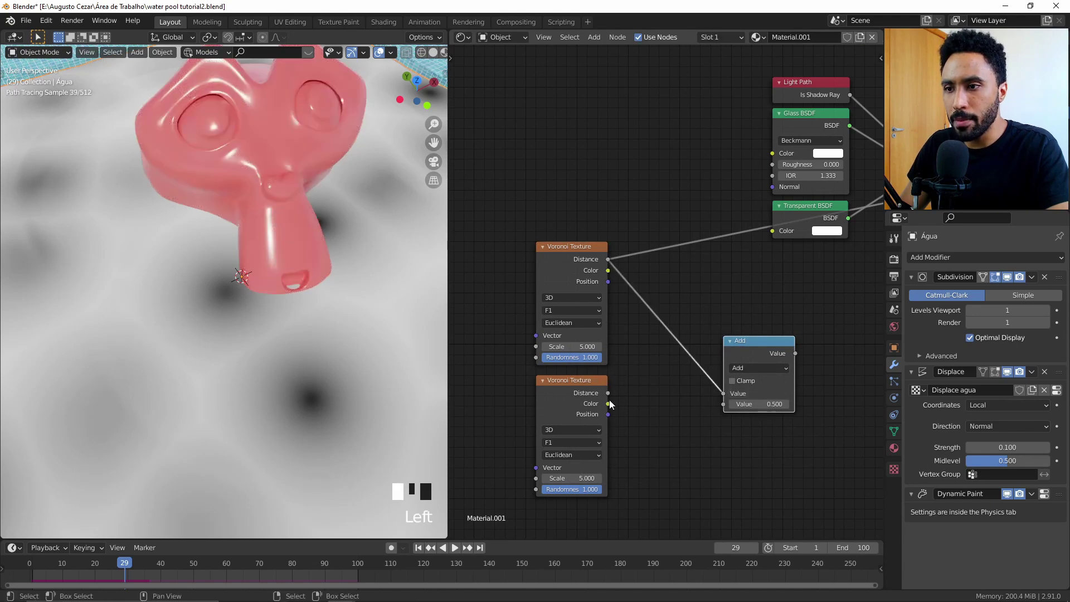
drag(607, 393, 724, 404)
drag(758, 341, 705, 295)
- Set the Math node's operation to Subtract and preview its result on the water surface
click(705, 324)
click(710, 342)
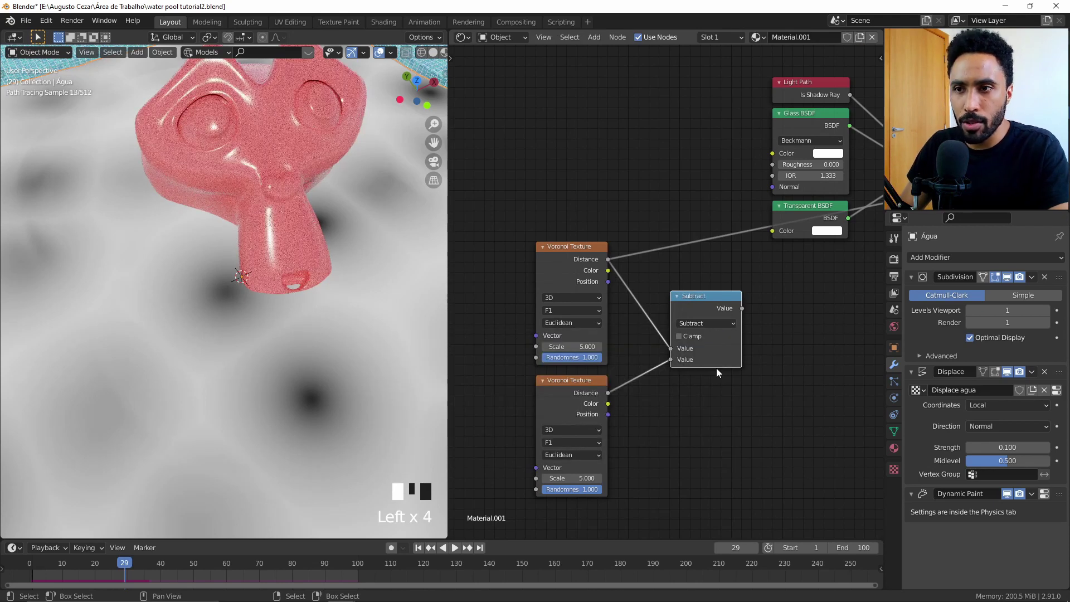
ctrl+shift+click(700, 316)
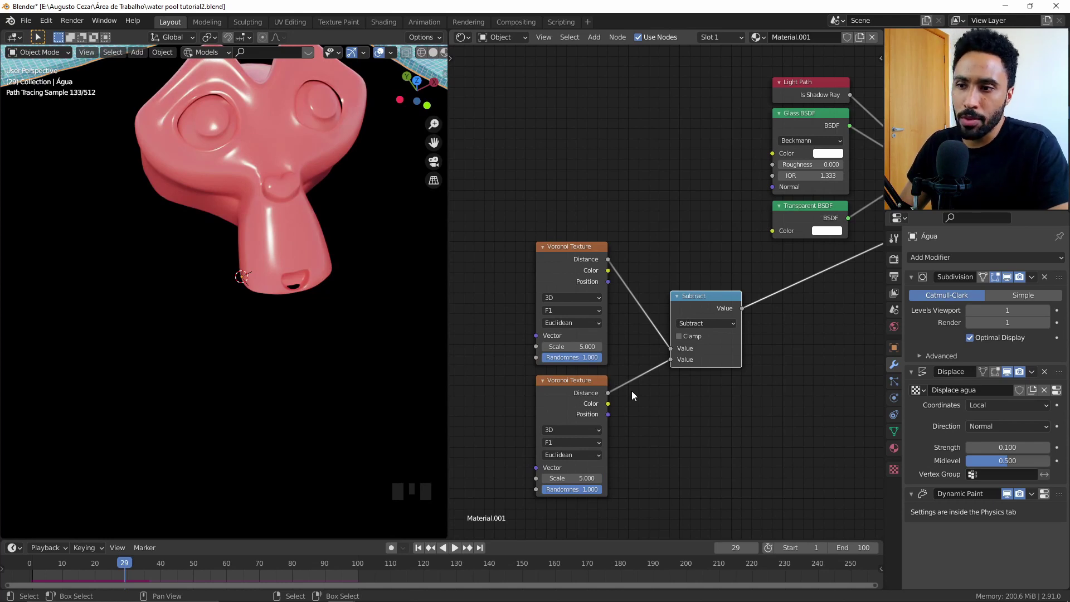
middle_drag(632, 392, 634, 374)
drag(704, 284, 708, 270)
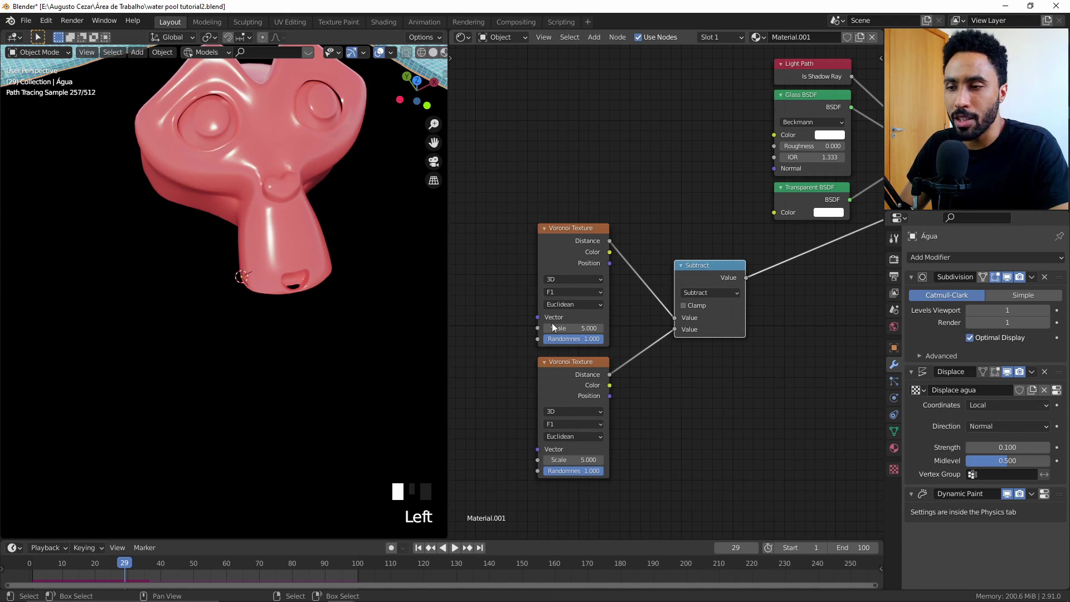
- Set the lower Voronoi Texture's feature output to Smooth F1 and inspect the water pattern from the top view
middle_drag(552, 328, 623, 362)
scroll(623, 361, up, 3)
click(574, 383)
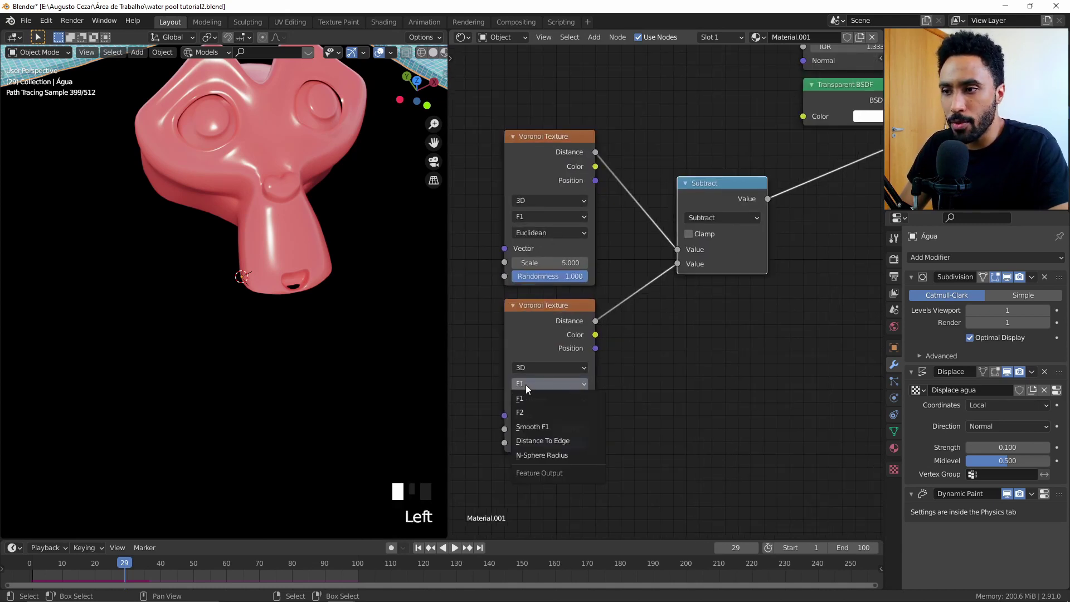
click(535, 429)
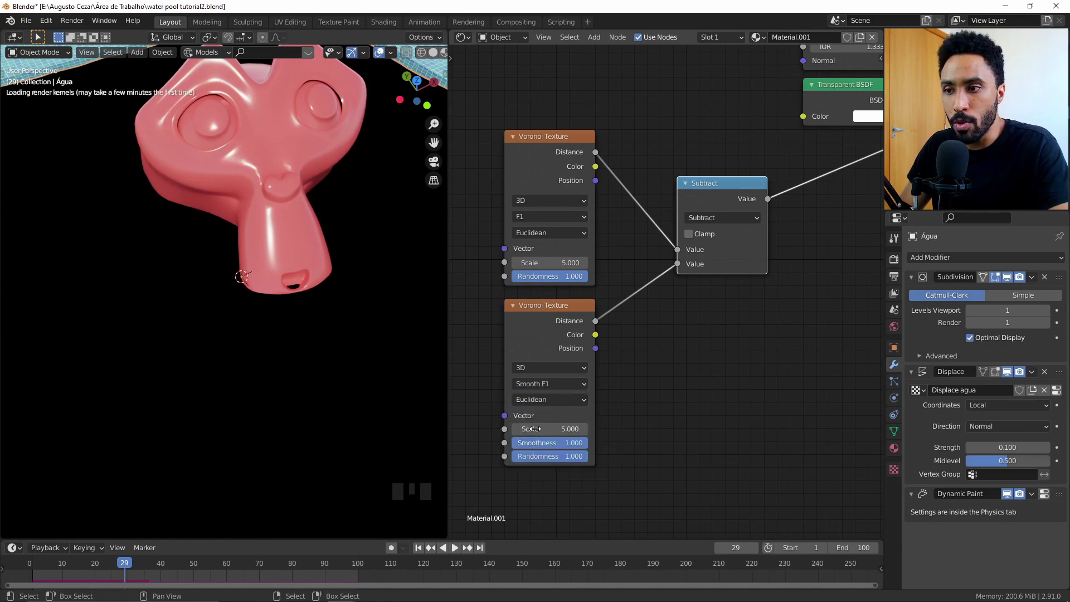
scroll(285, 377, down, 6)
middle_drag(341, 324, 303, 336)
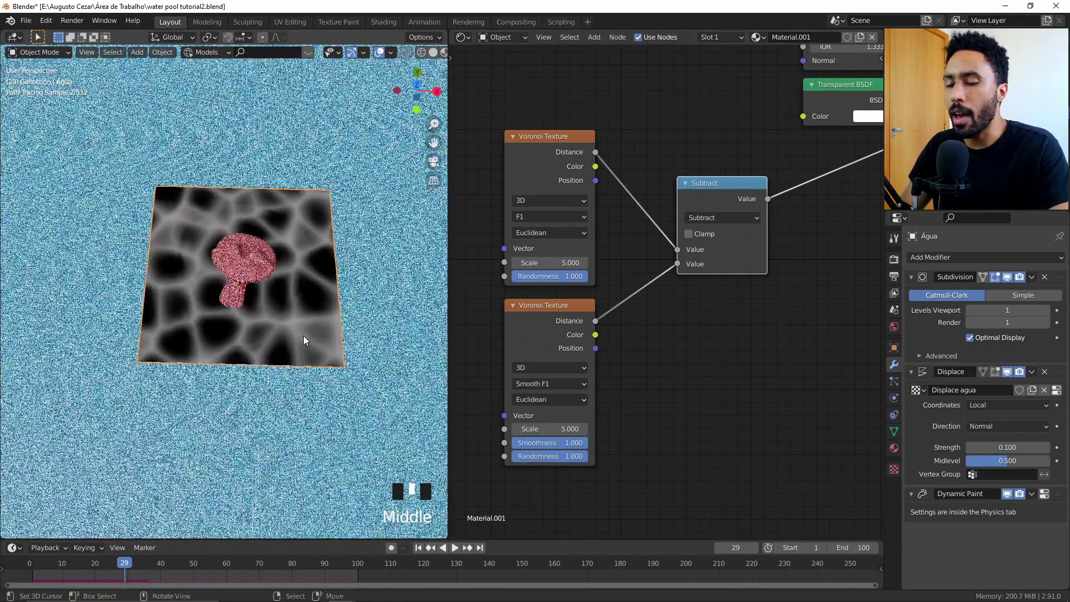
key(KP_7)
scroll(304, 337, up, 4)
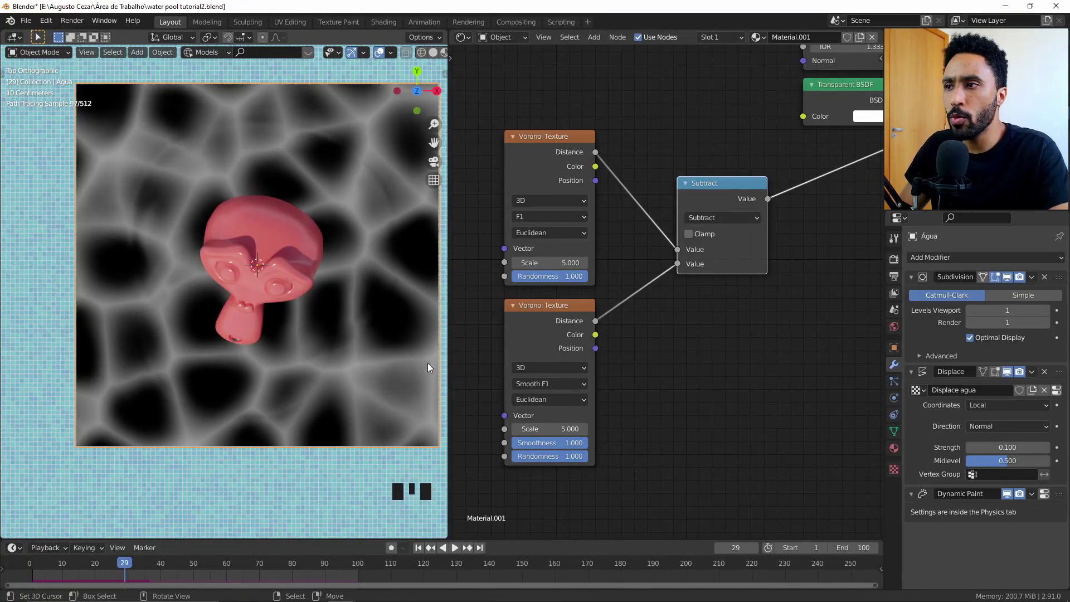
- Add a Value node before the Voronoi Textures and connect it to the Scale inputs of both
scroll(719, 363, down, 5)
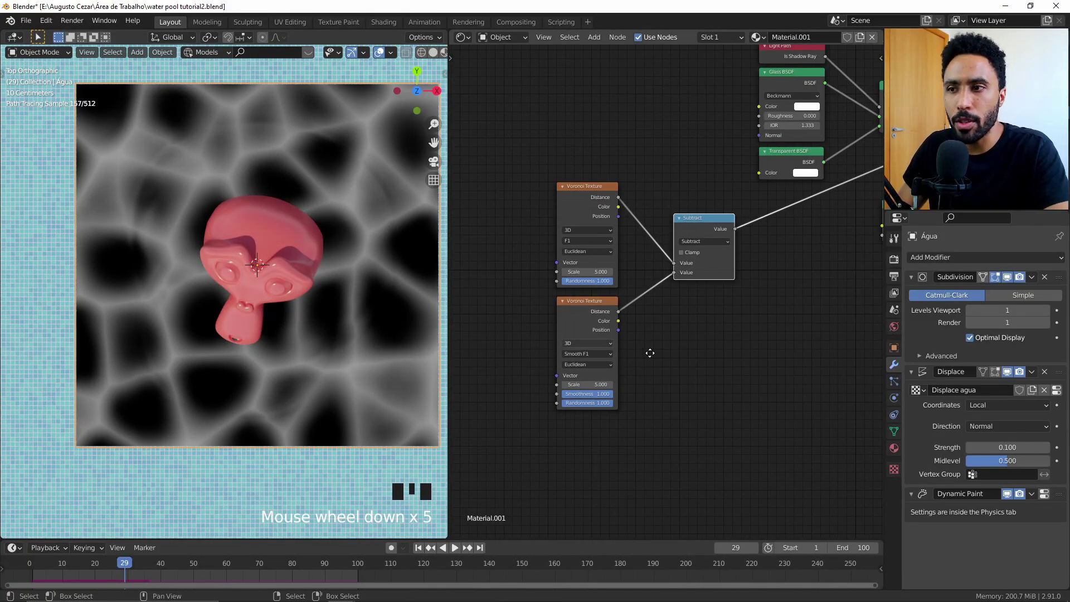
scroll(599, 300, up, 3)
key(shift+a)
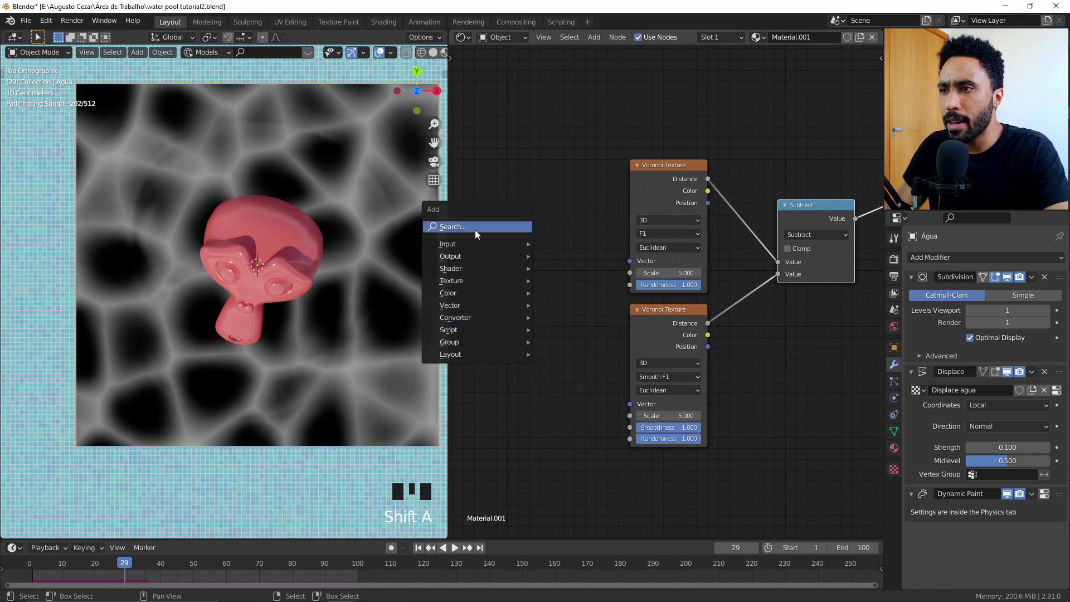
click(475, 229)
text(valu)
key(Return)
click(486, 262)
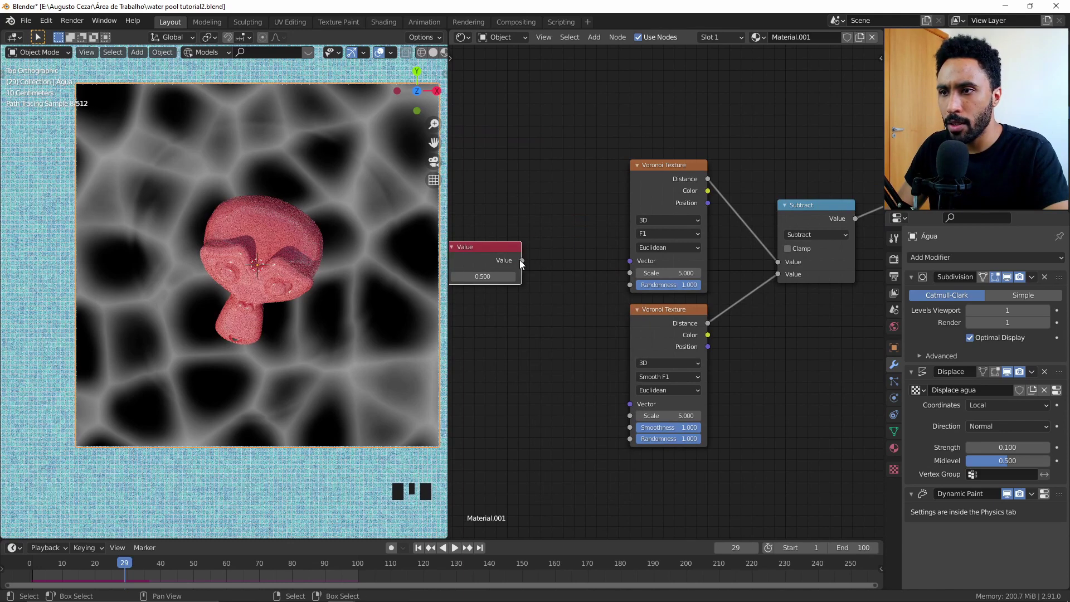
drag(522, 260, 630, 273)
drag(527, 260, 532, 328)
- Set the Value node that drives both Voronoi scales to 20
middle_drag(597, 360, 654, 352)
scroll(656, 357, up, 3)
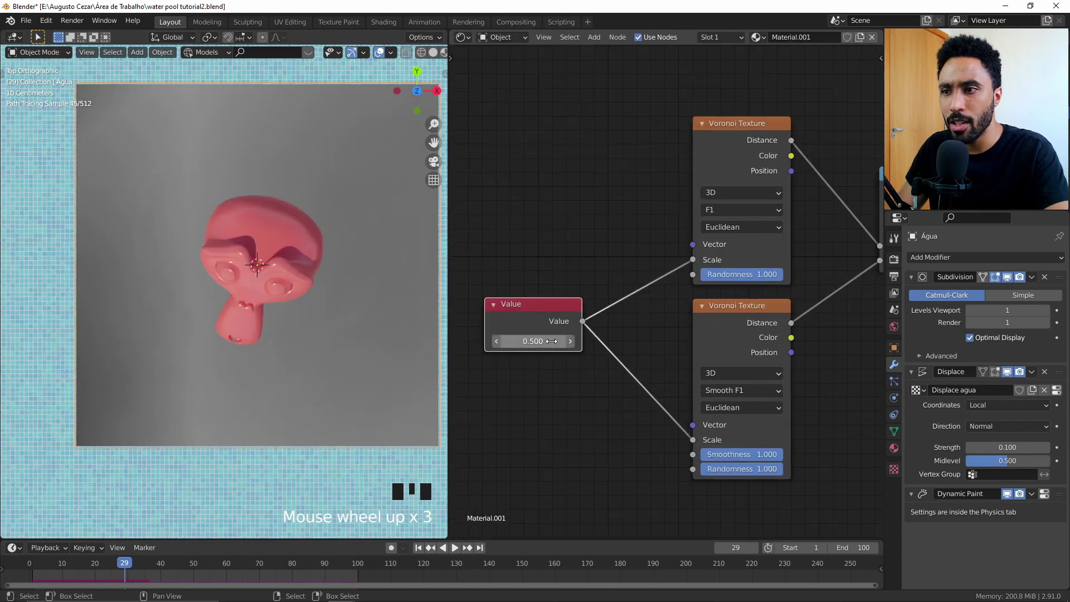
click(576, 331)
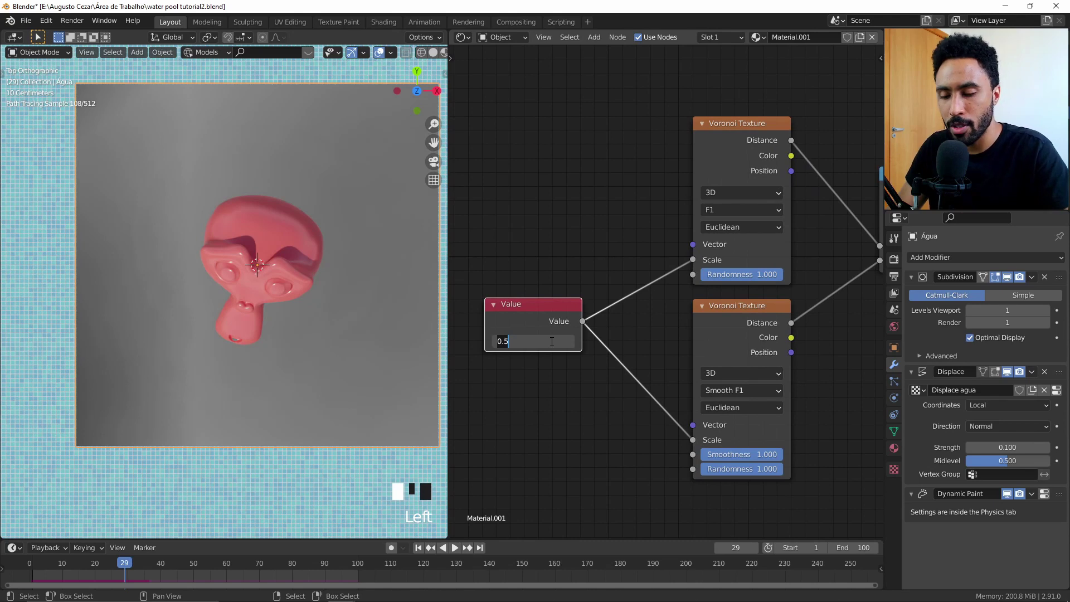
text(20)
key(Return)
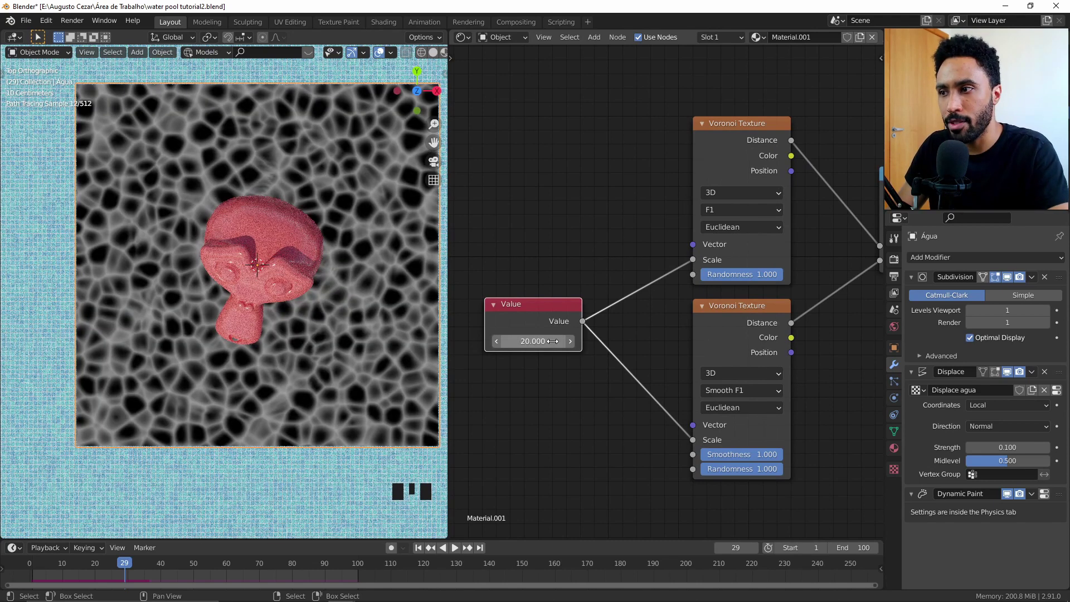
scroll(708, 296, down, 4)
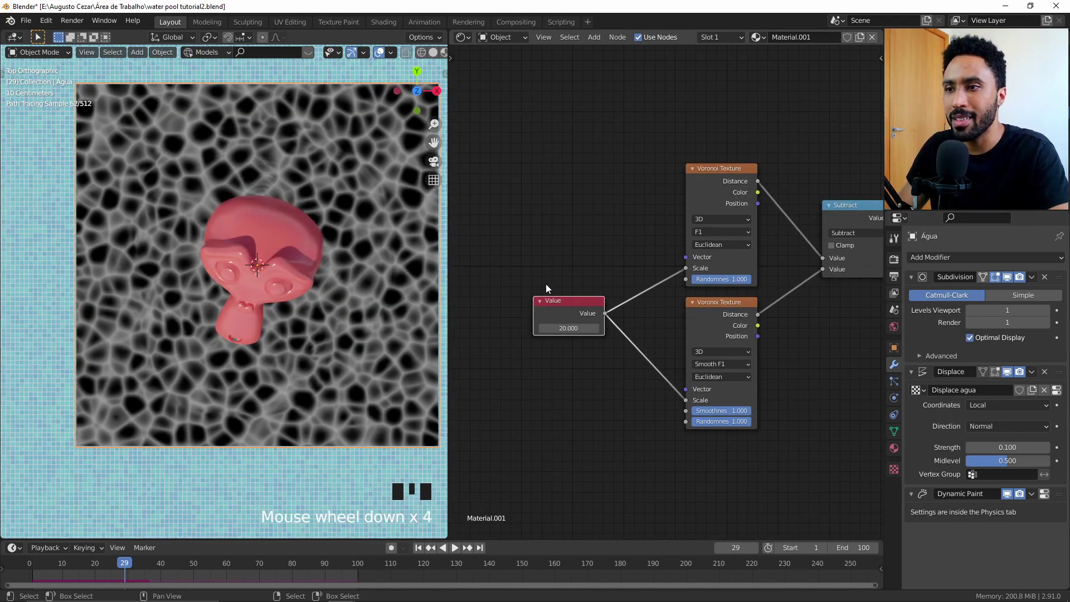
middle_drag(653, 345, 643, 333)
scroll(643, 332, down, 4)
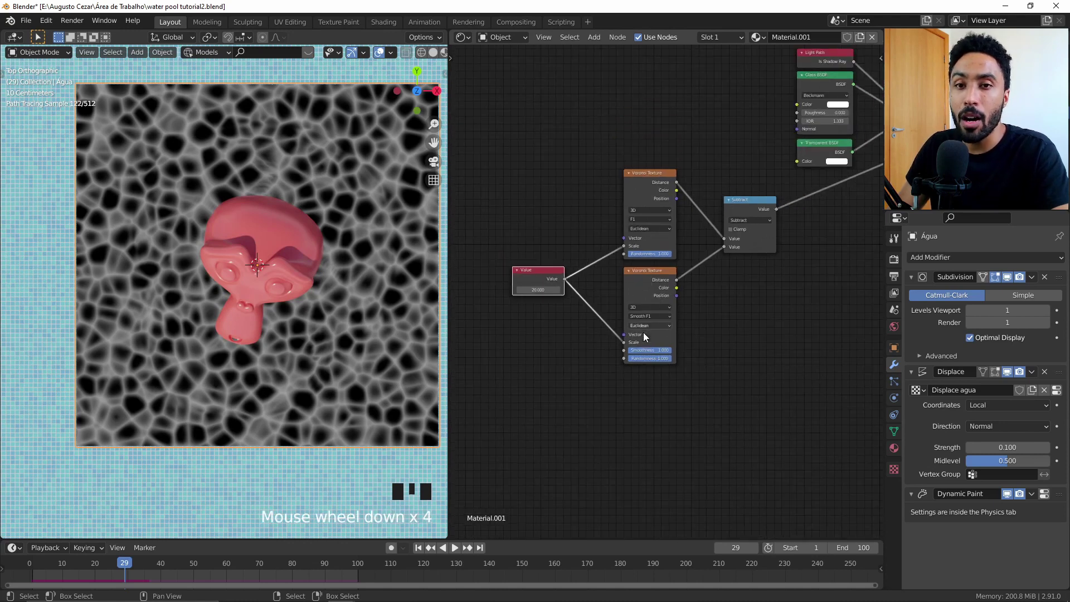
click(637, 443)
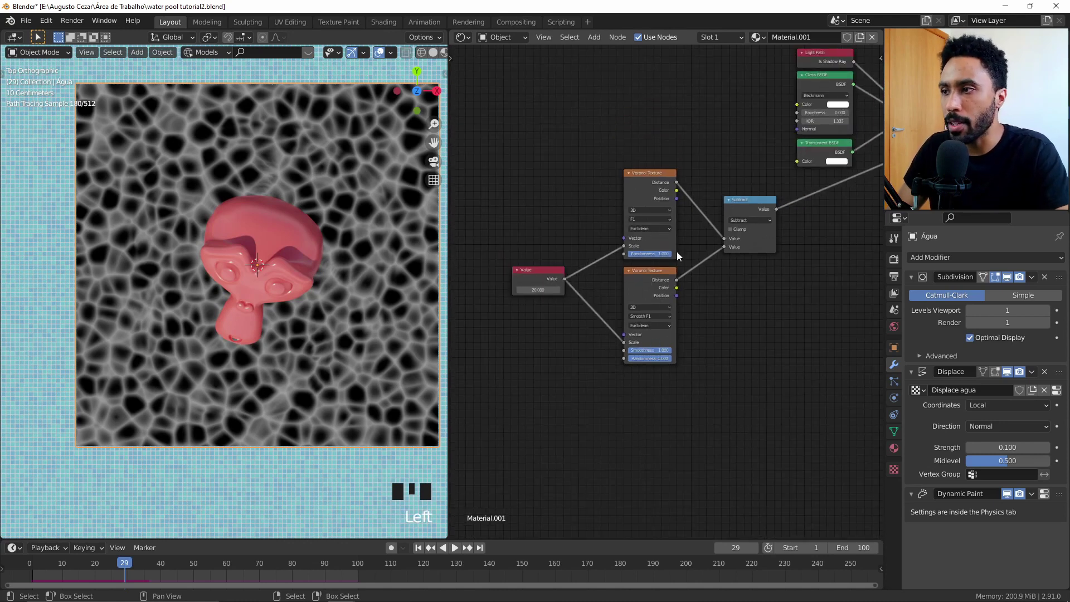
- Connect the Subtract node's output to the Transparent BSDF's Color and show the Mix Shader result on the water
middle_drag(631, 276, 561, 321)
scroll(649, 269, up, 2)
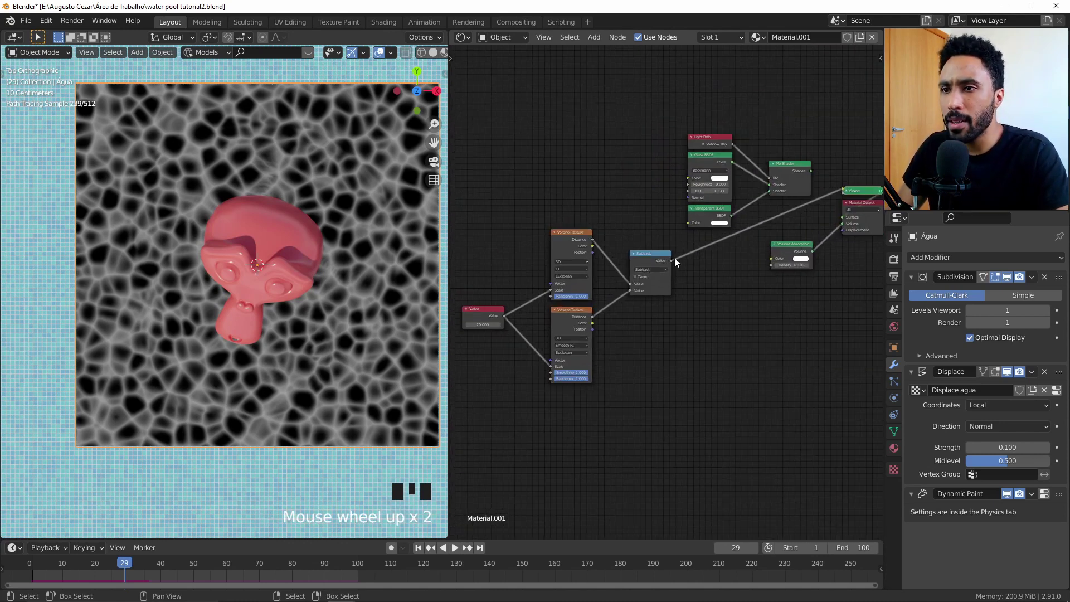
click(670, 258)
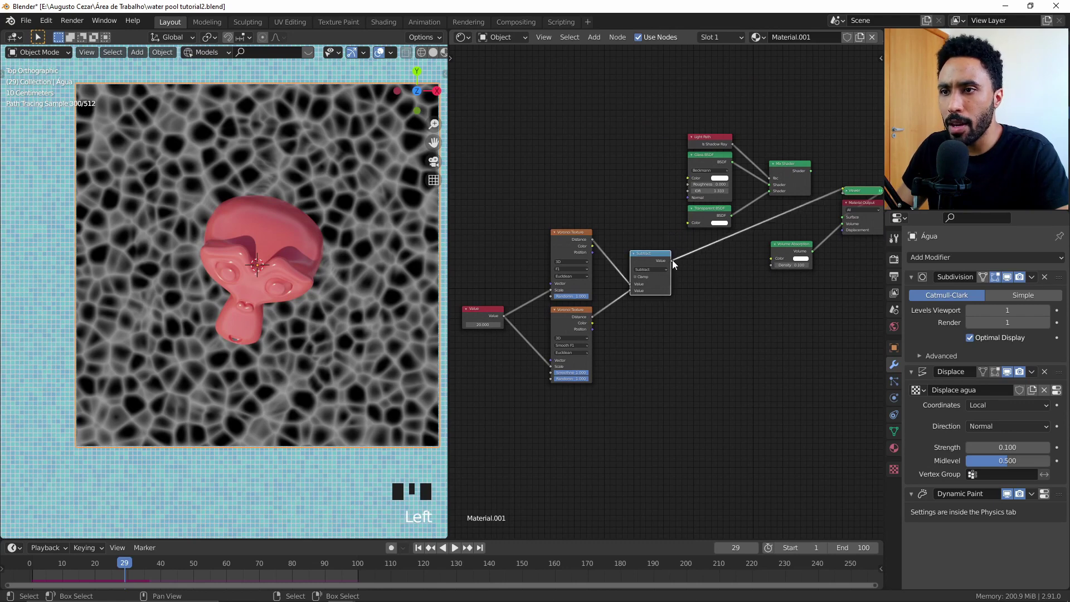
drag(672, 260, 688, 223)
ctrl+shift+click(791, 172)
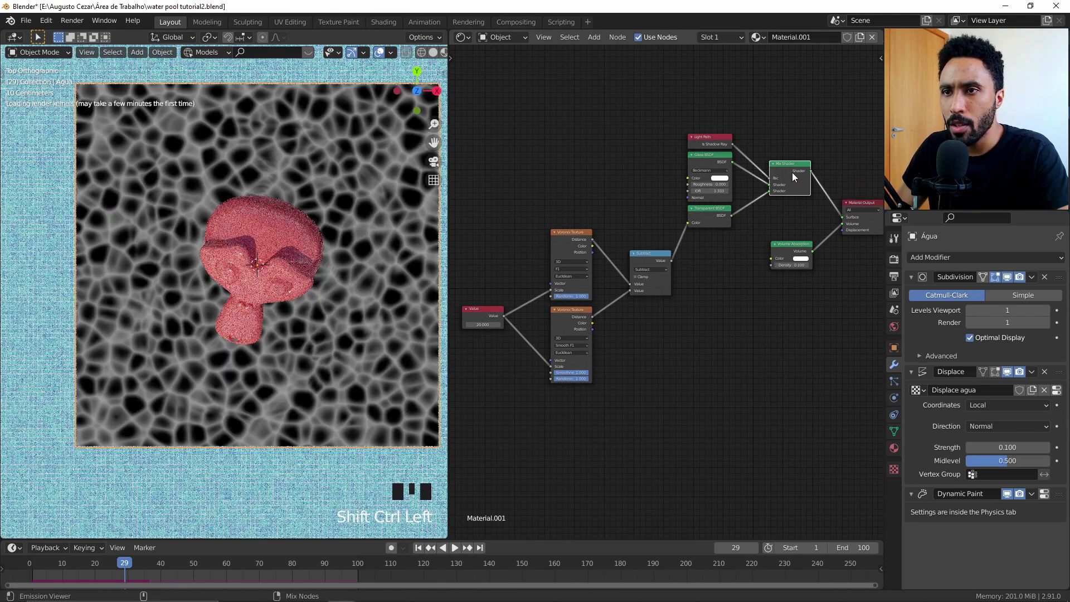
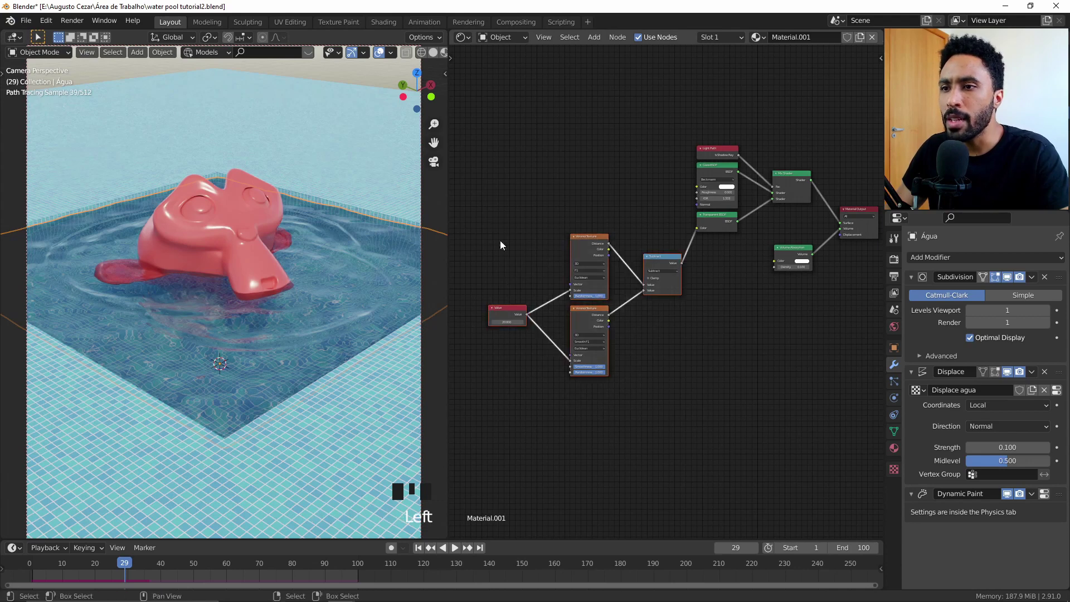
- Move the Voronoi node group away from the shaders and preview the Subtract result on the water from the top view
key(g)
click(562, 358)
ctrl+shift+click(552, 333)
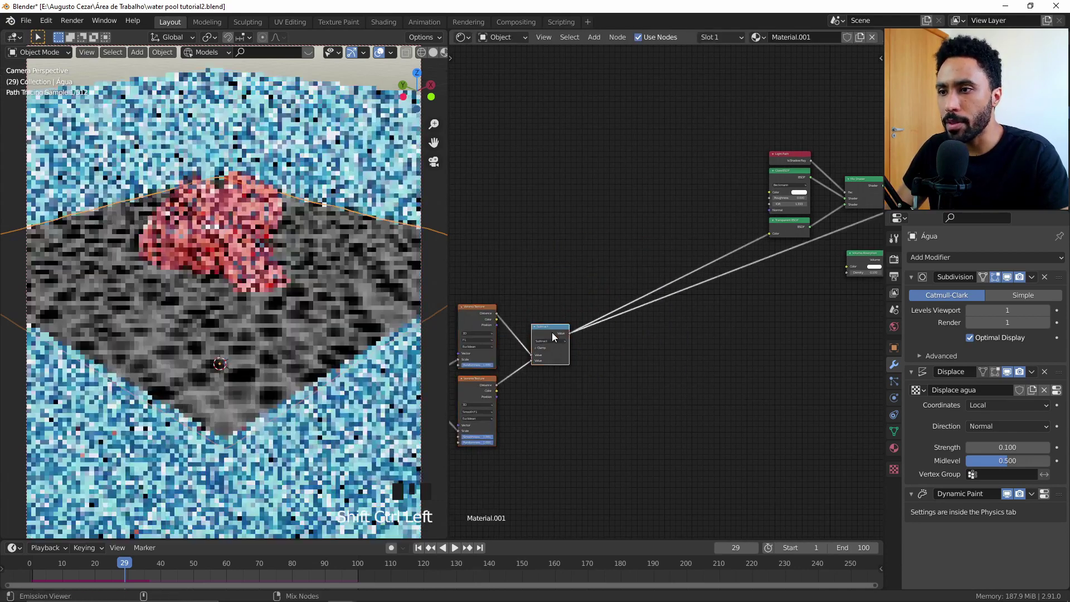
key(KP_7)
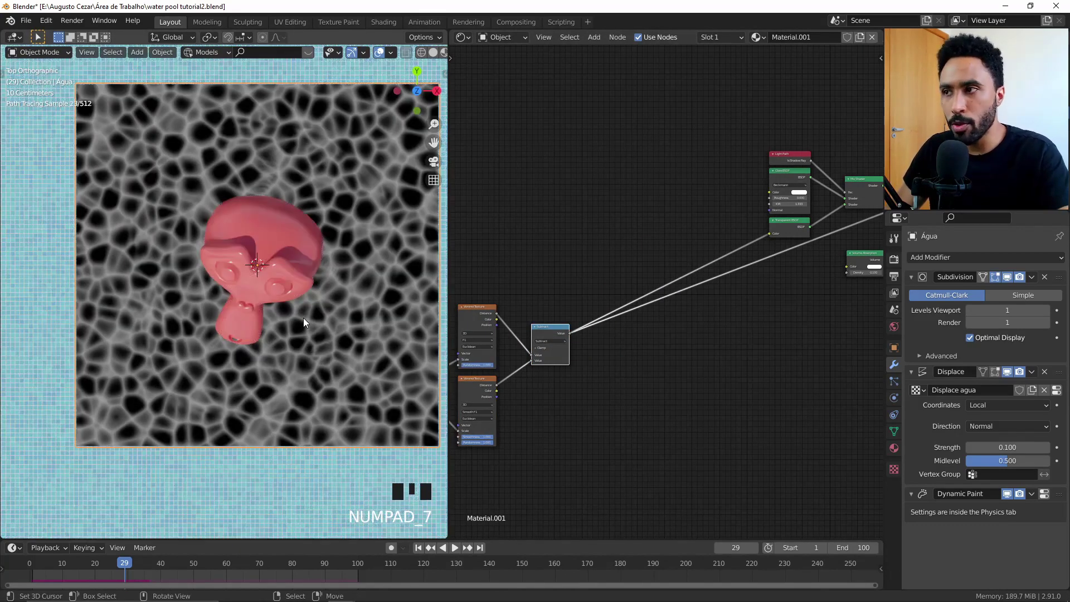
scroll(88, 199, up, 1)
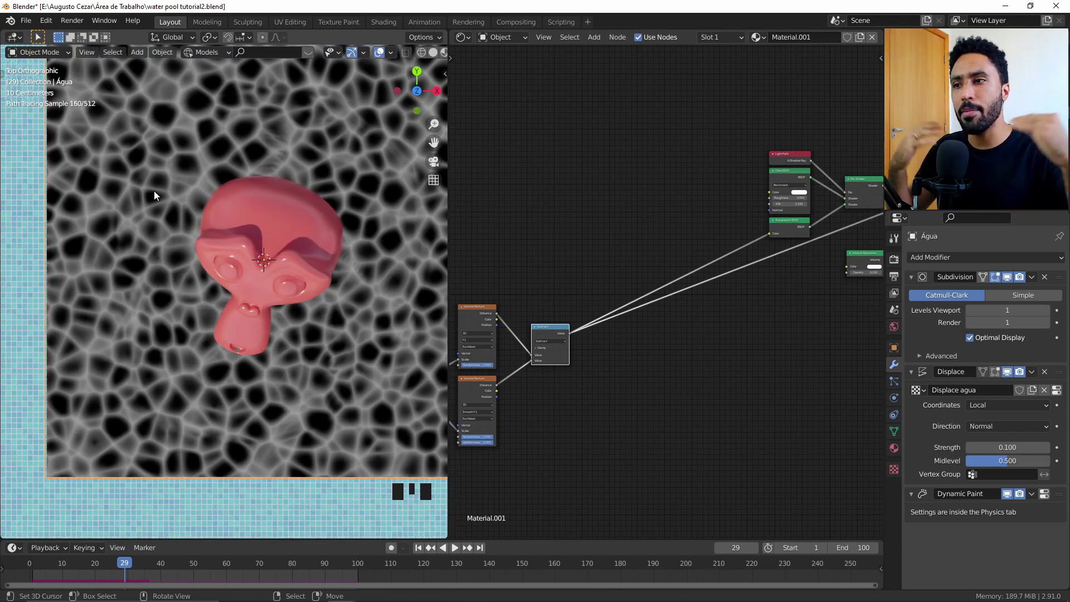
- Switch to PureRef to examine the pool caustics reference image, and return to Blender
key(alt+Tab)
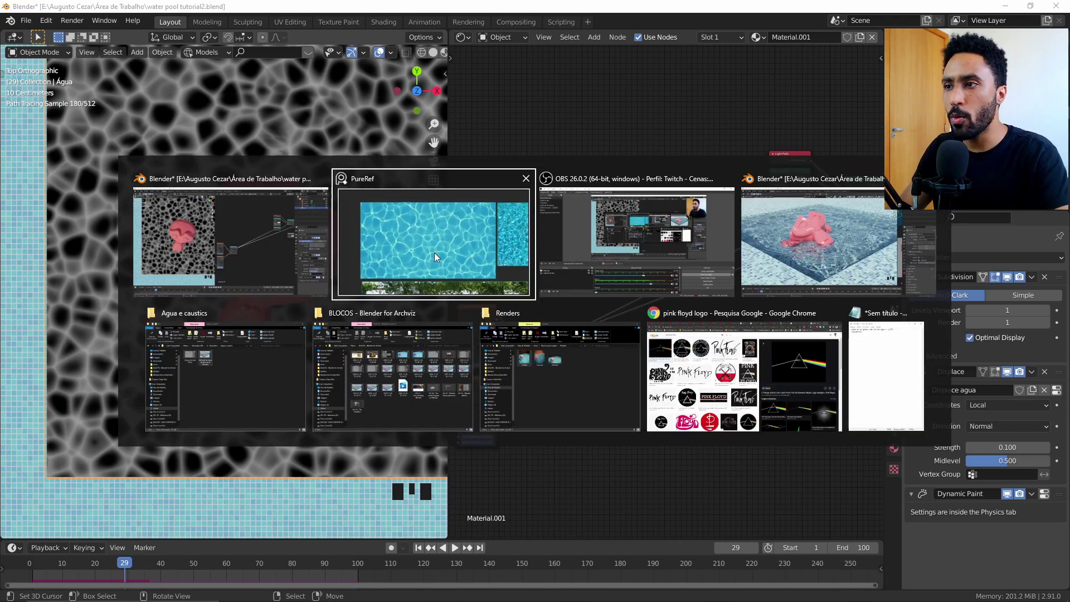
click(434, 252)
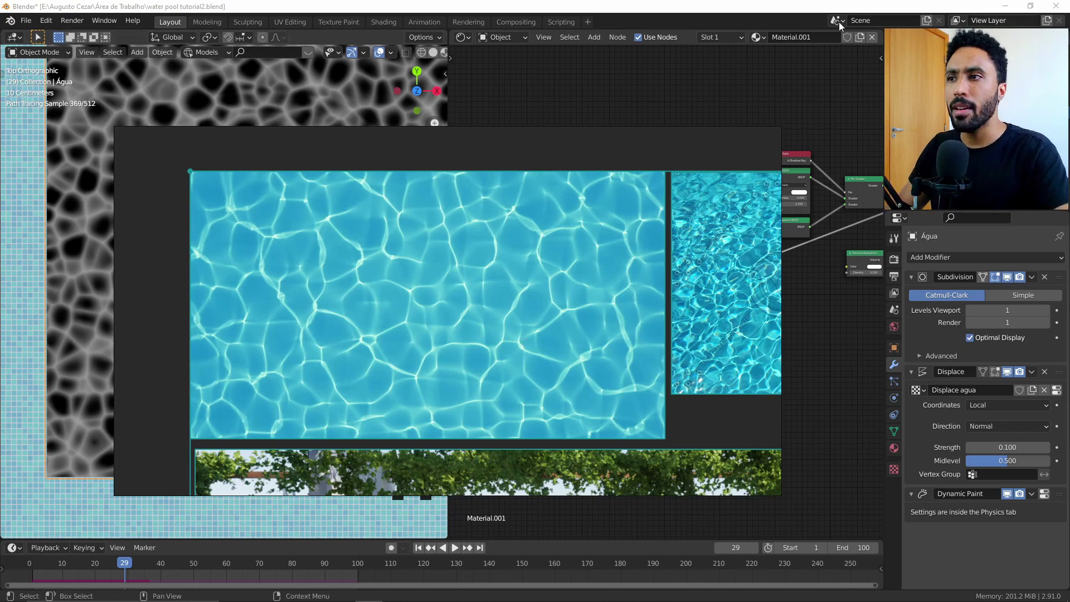
key(alt+Tab)
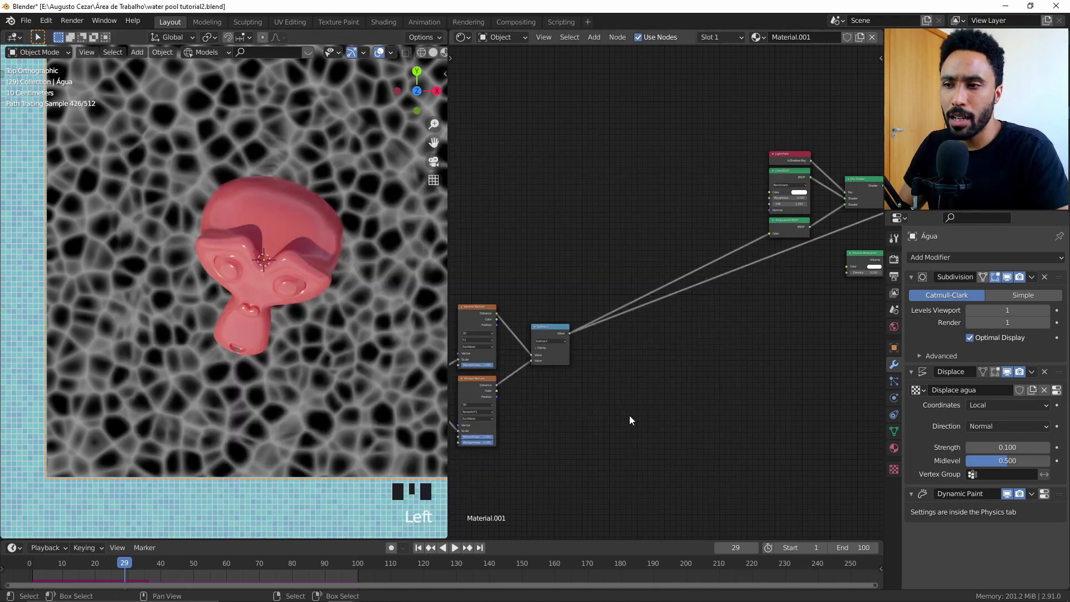
- Cut the links running from the Subtract node to the Transparent BSDF and the viewer
middle_drag(647, 420, 710, 360)
scroll(549, 422, up, 8)
middle_drag(549, 423, 483, 335)
scroll(654, 342, down, 1)
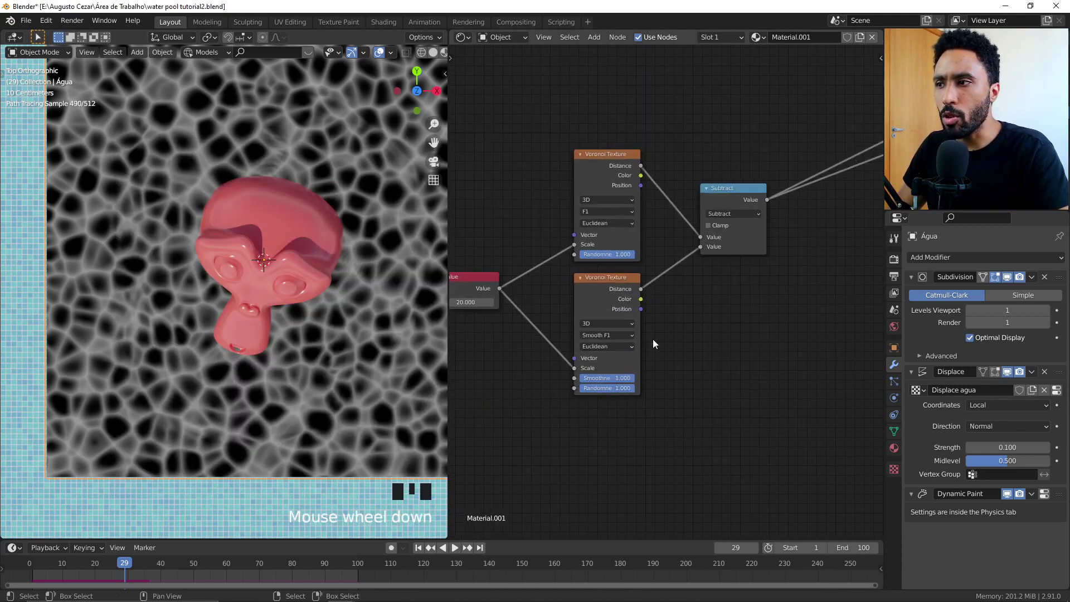
scroll(669, 334, down, 8)
click(601, 294)
click(705, 263)
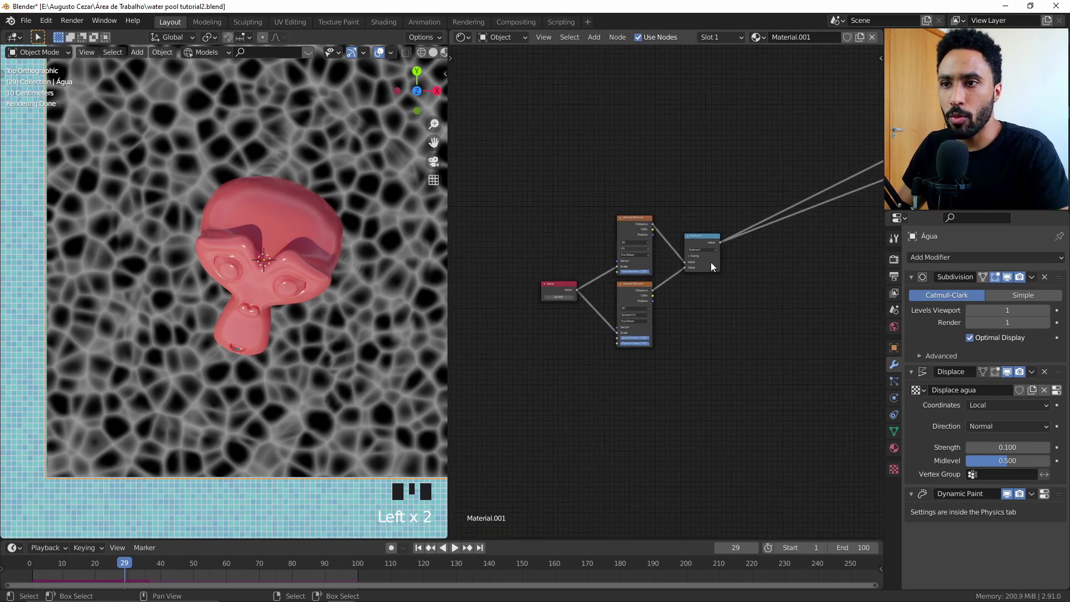
ctrl+right_drag(791, 184, 803, 223)
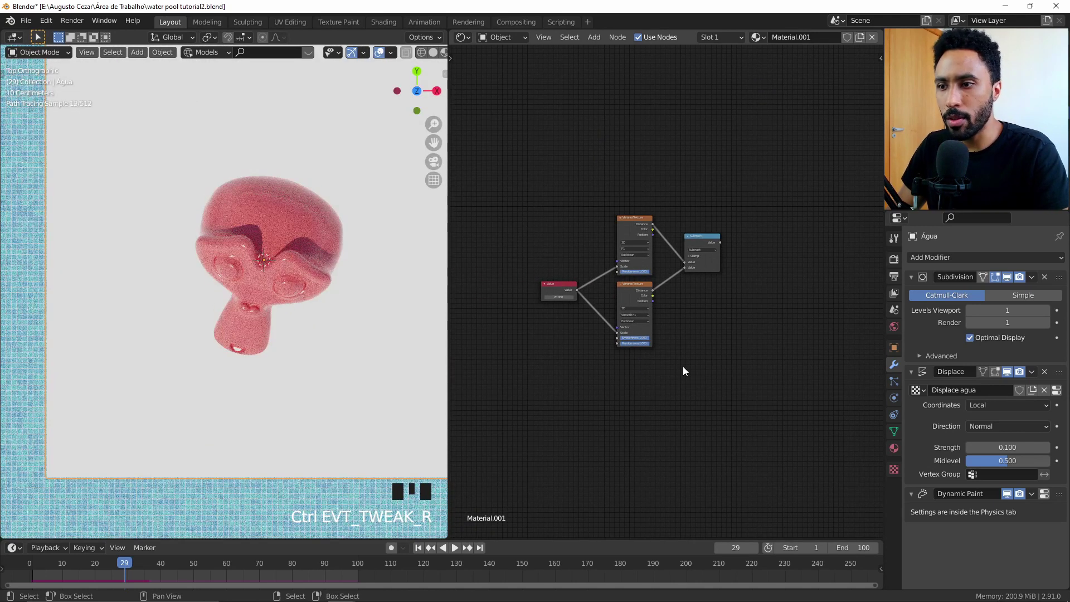
ctrl+right_drag(756, 158, 778, 261)
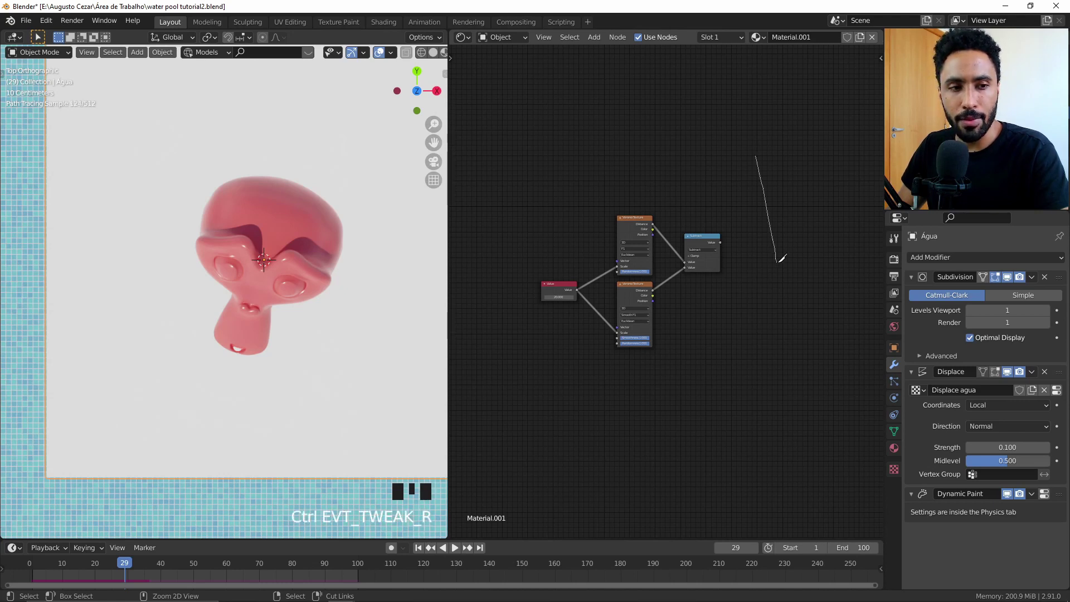
- Duplicate the Value, both Voronoi Texture and Subtract nodes with their links, placing the copy below the original group
scroll(727, 318, up, 3)
click(528, 210)
click(779, 405)
key(shift+d)
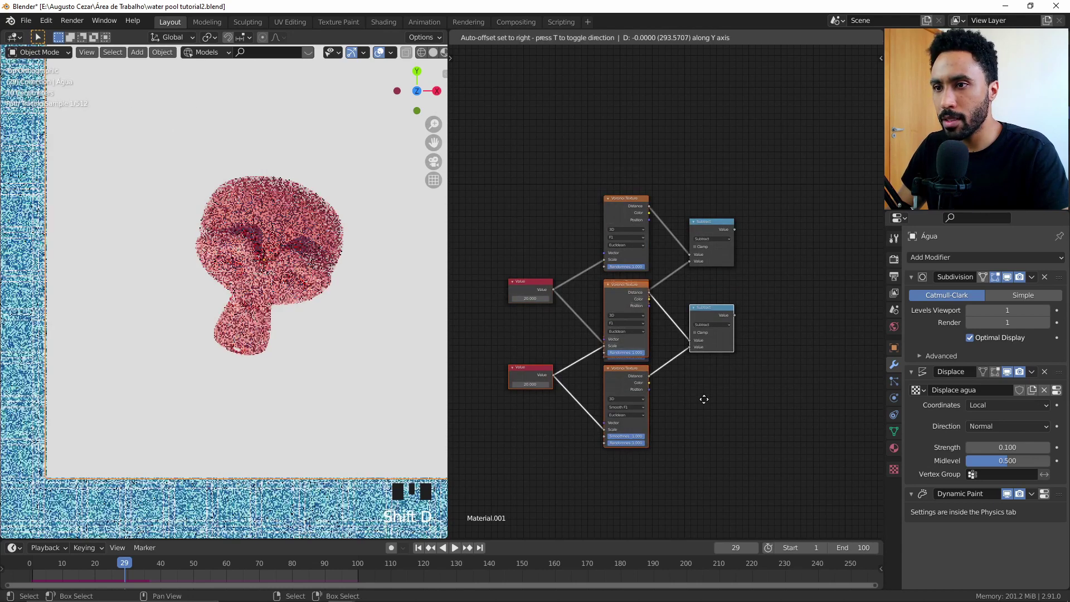
click(705, 453)
middle_drag(722, 368, 722, 293)
- Combine the two Subtract outputs in a Mix color node and preview its result on the water surface
right_click(723, 293)
right_click(664, 232)
shift+right_click(659, 410)
drag(727, 179, 643, 493)
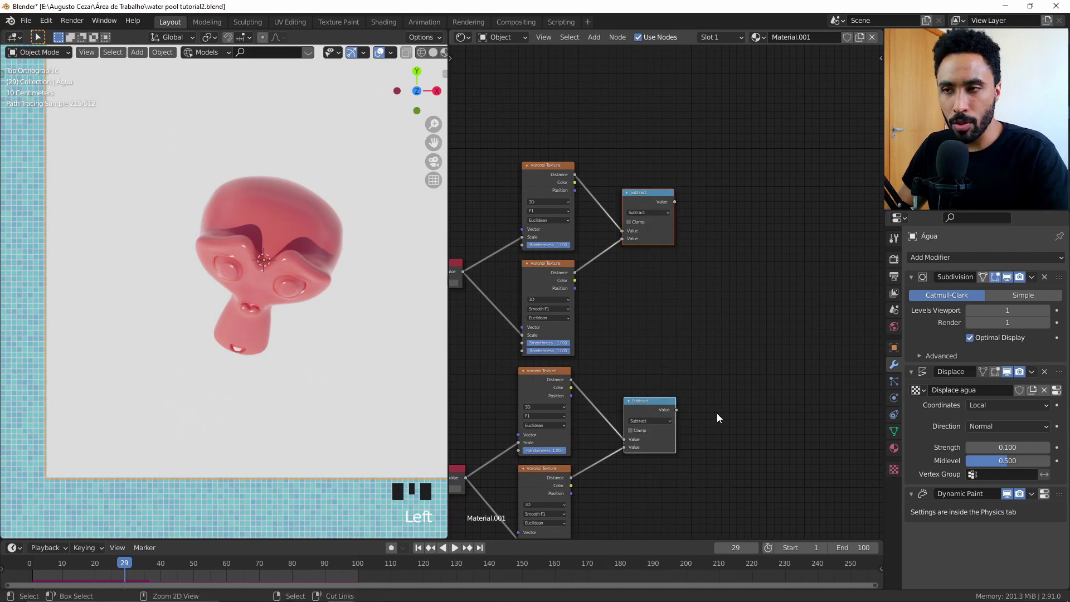
key(ctrl+KP_0)
ctrl+shift+click(743, 322)
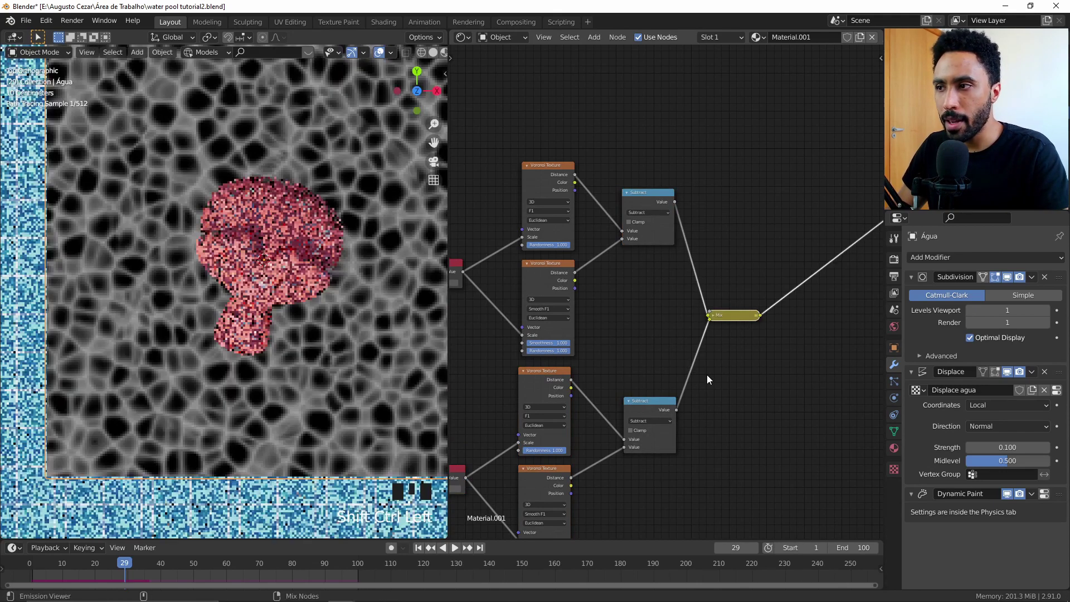
- Set the Value node of the duplicated Voronoi group to 25 and inspect the blended pattern up close
middle_drag(664, 358, 742, 194)
scroll(579, 325, up, 5)
scroll(578, 325, up, 4)
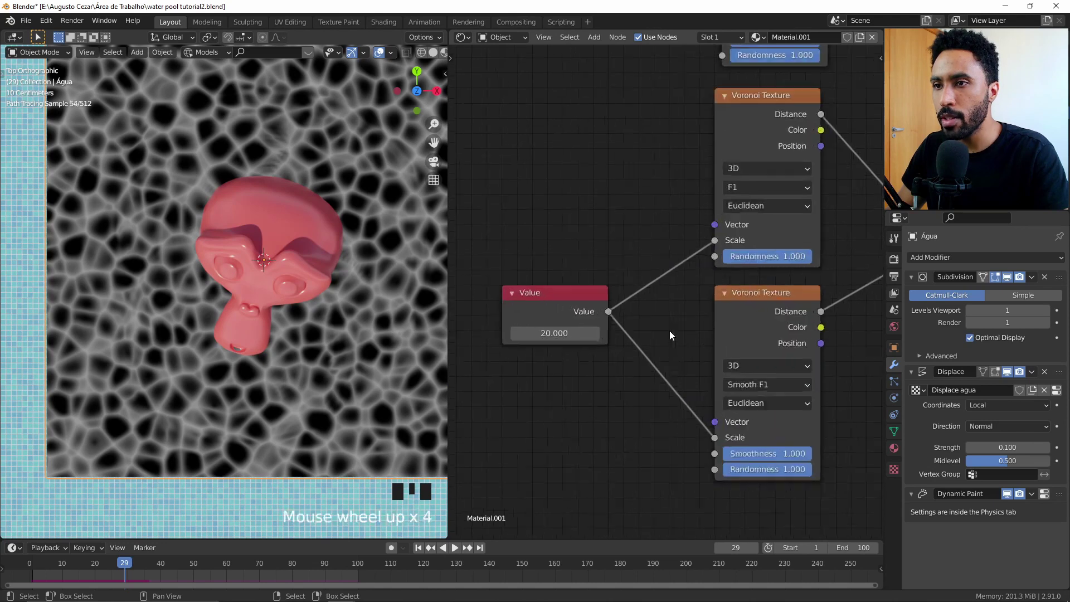
click(553, 333)
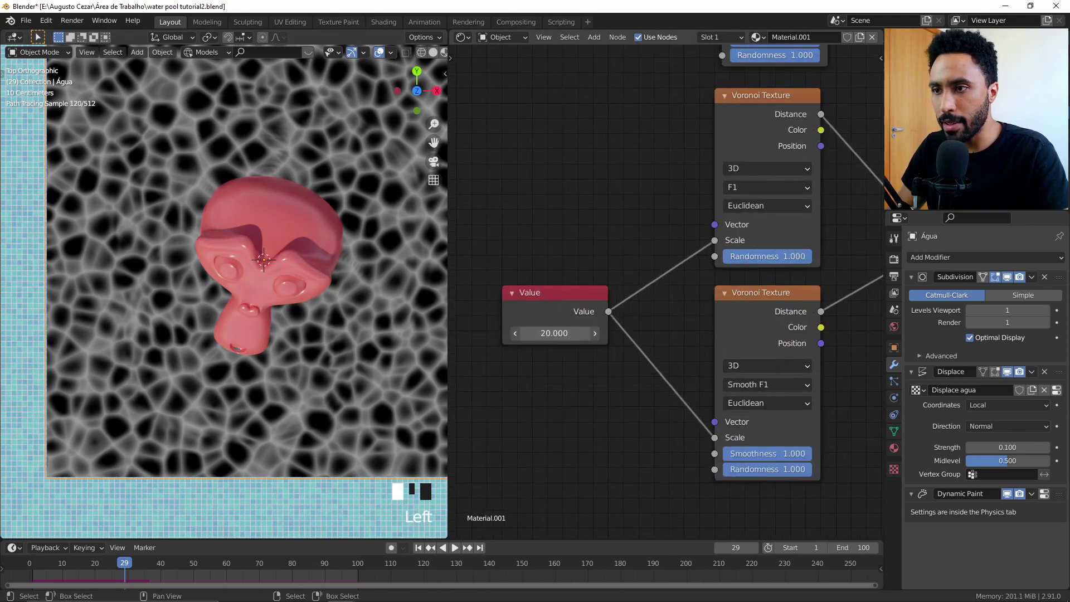
text(25)
key(Return)
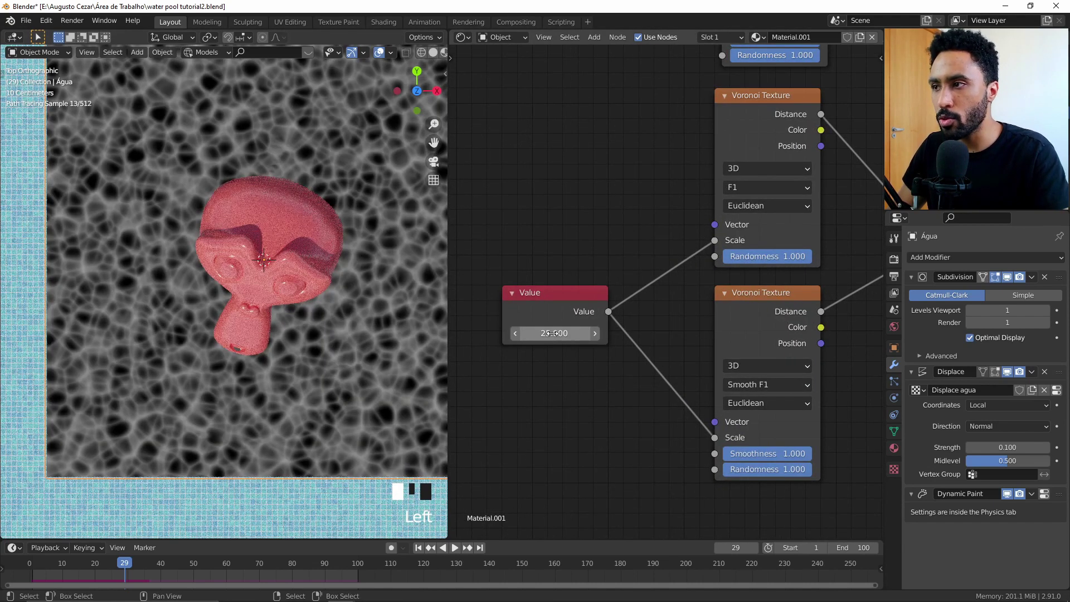
scroll(535, 357, up, 2)
shift+scroll(136, 415, up, 4)
scroll(171, 420, up, 4)
shift+middle_drag(172, 419, 269, 293)
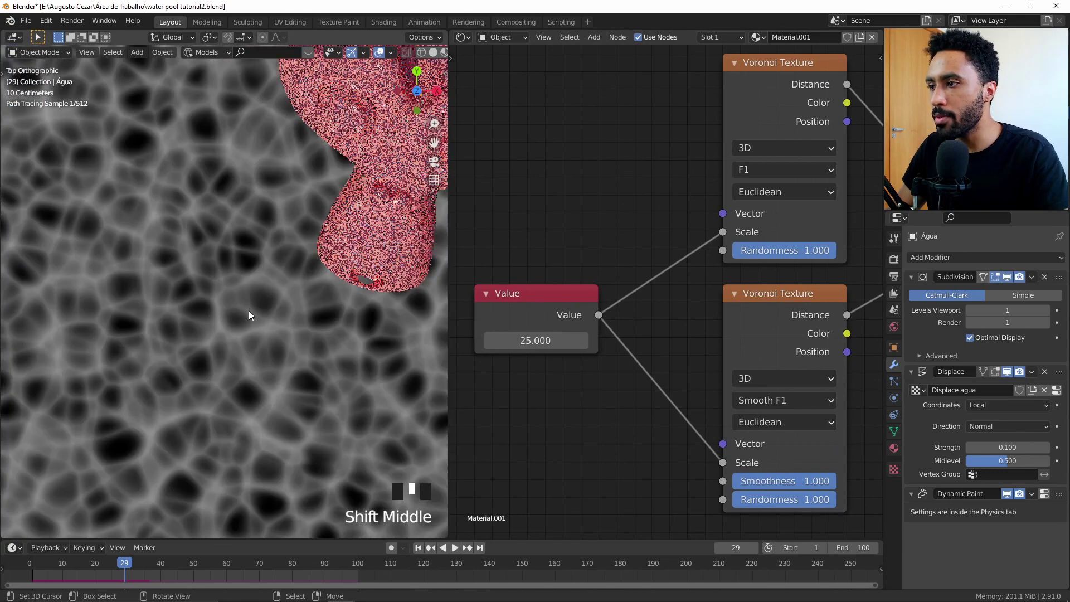
scroll(208, 335, up, 4)
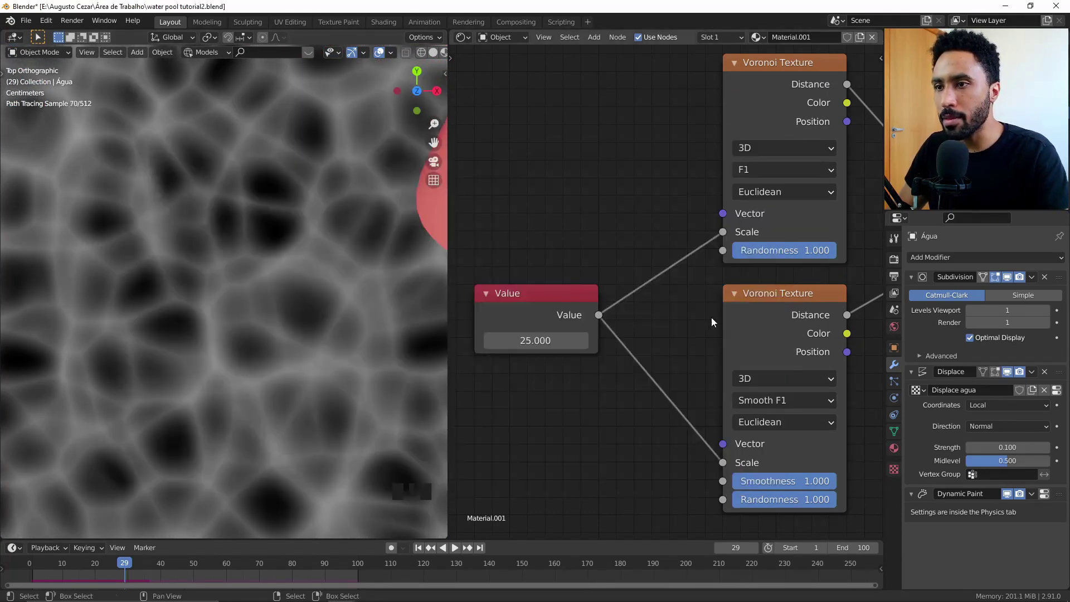
- Expand and reposition the Mix node, and set its factor to about 0.676
scroll(817, 172, down, 11)
middle_drag(817, 172, 639, 300)
scroll(563, 300, up, 4)
click(551, 305)
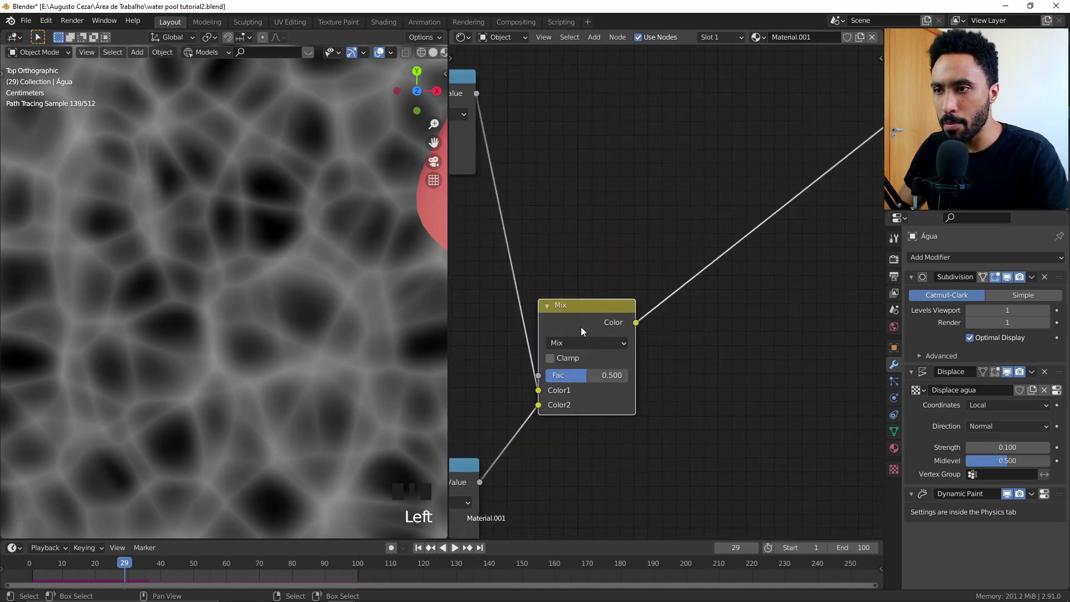
key(g)
mouse_move(619, 313)
mouse_down()
mouse_move(634, 313)
mouse_move(614, 314)
mouse_up()
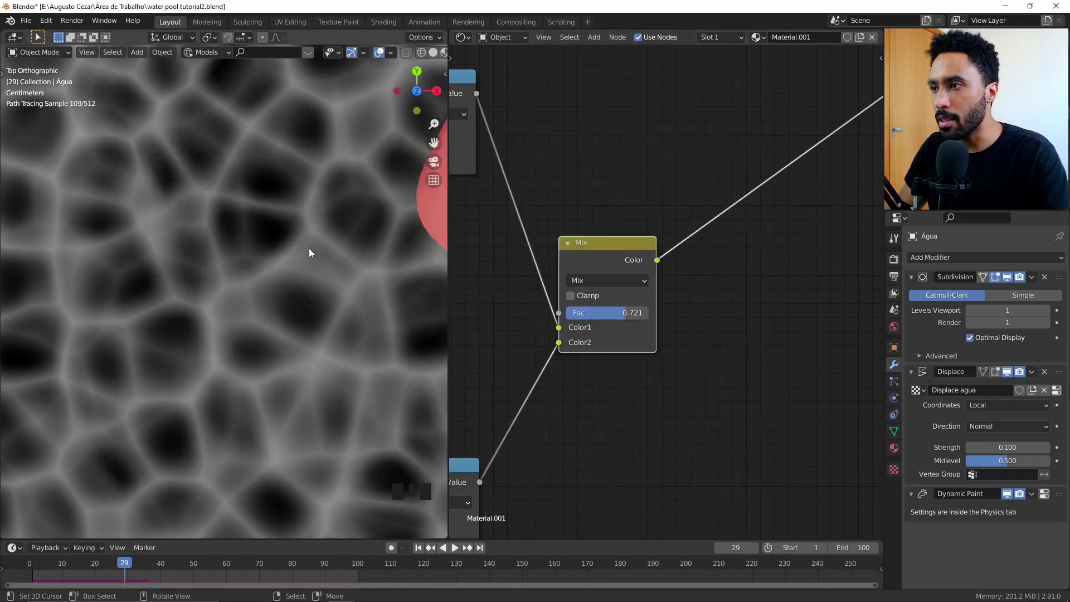
scroll(309, 248, down, 5)
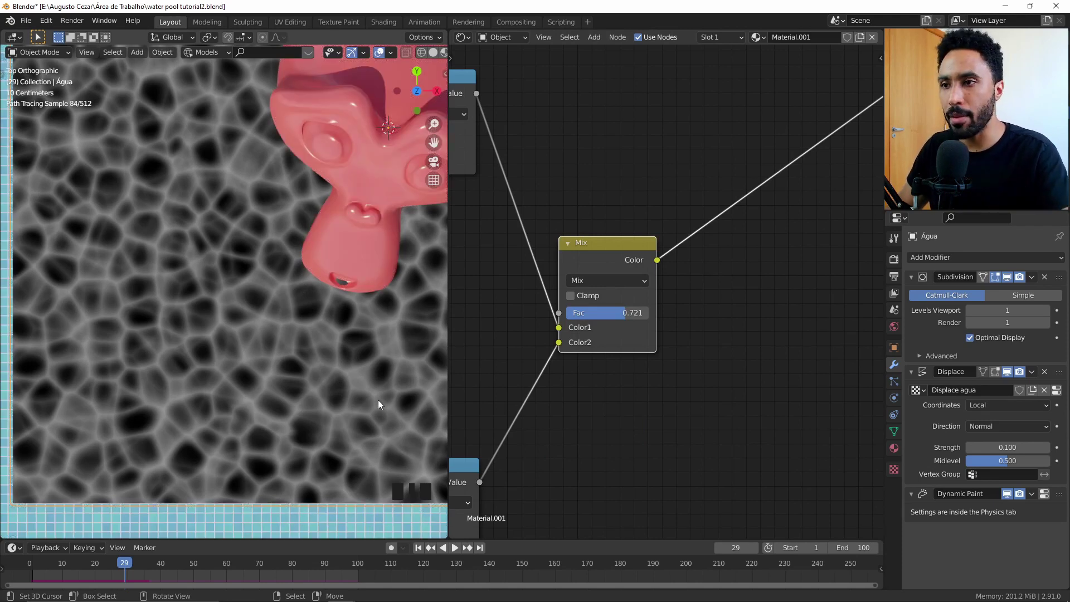
drag(626, 313, 623, 313)
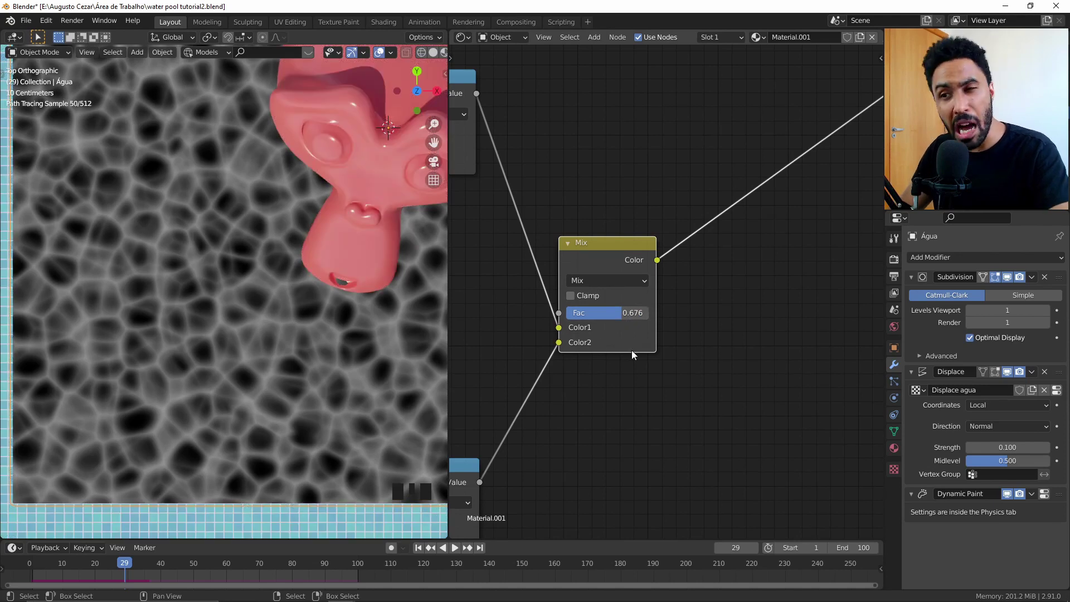
- Connect the Mix node's Color output to the Transparent BSDF's Color and show the Mix Shader result on the water
scroll(631, 350, down, 15)
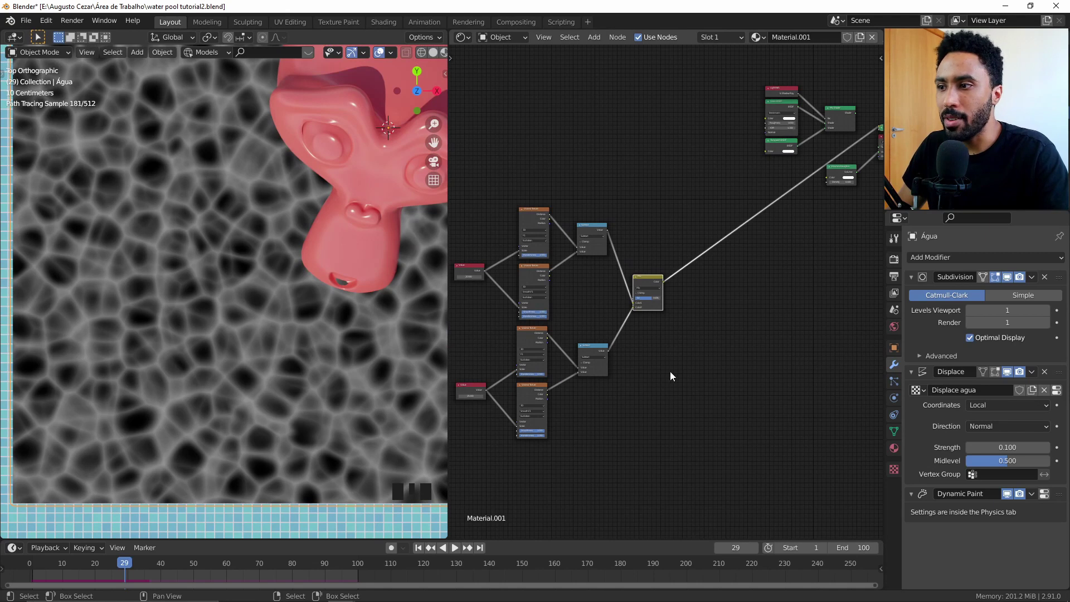
middle_drag(670, 372, 640, 362)
scroll(523, 399, up, 3)
middle_drag(523, 399, 721, 309)
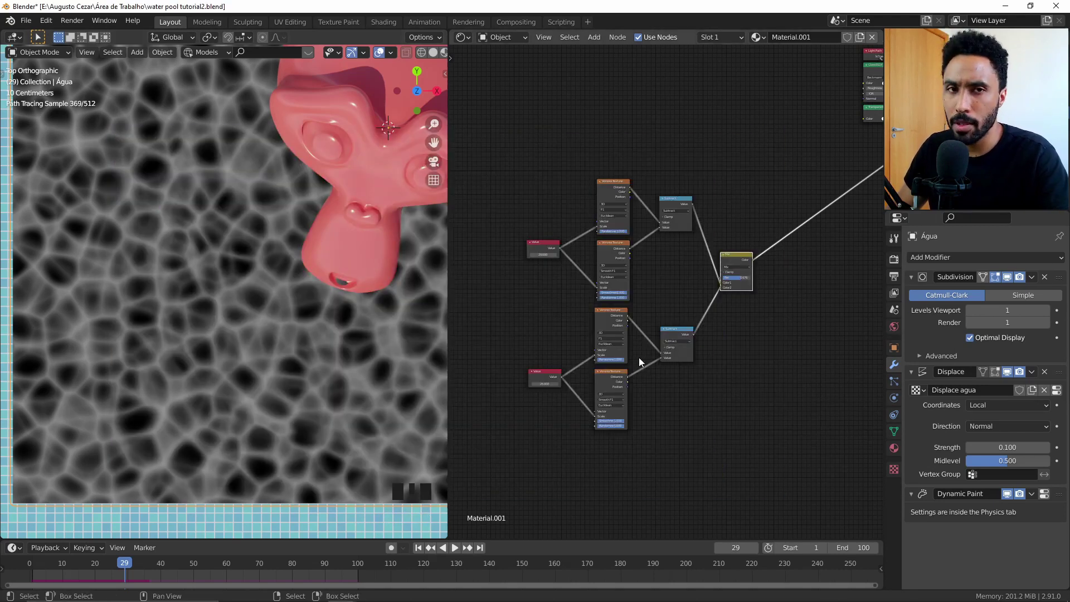
scroll(779, 279, down, 1)
scroll(578, 316, up, 3)
middle_drag(579, 316, 688, 322)
scroll(570, 397, up, 3)
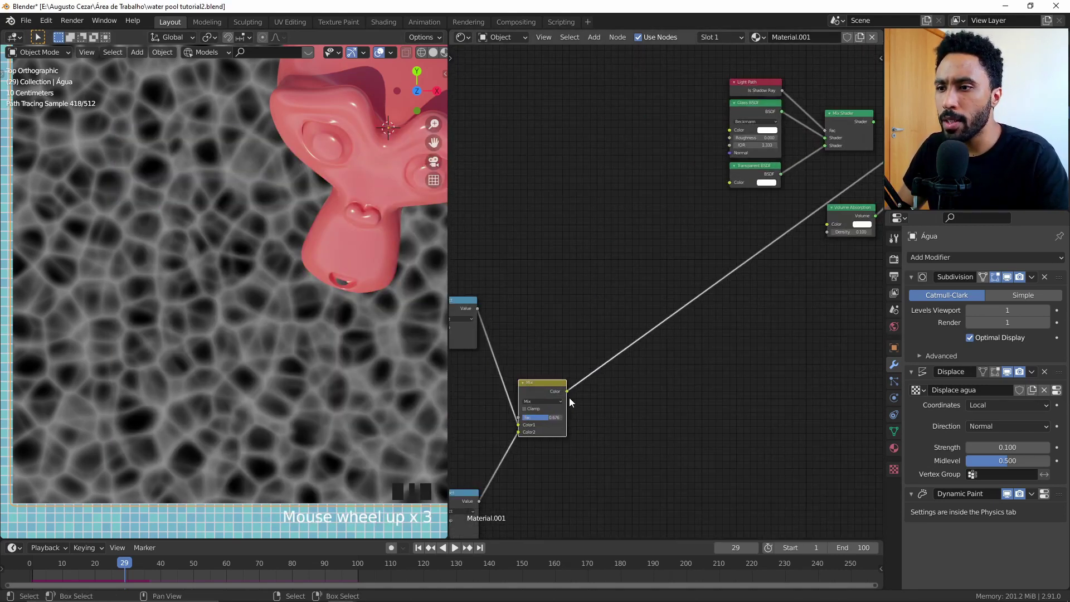
drag(568, 394, 700, 222)
drag(729, 183, 569, 391)
ctrl+shift+click(854, 129)
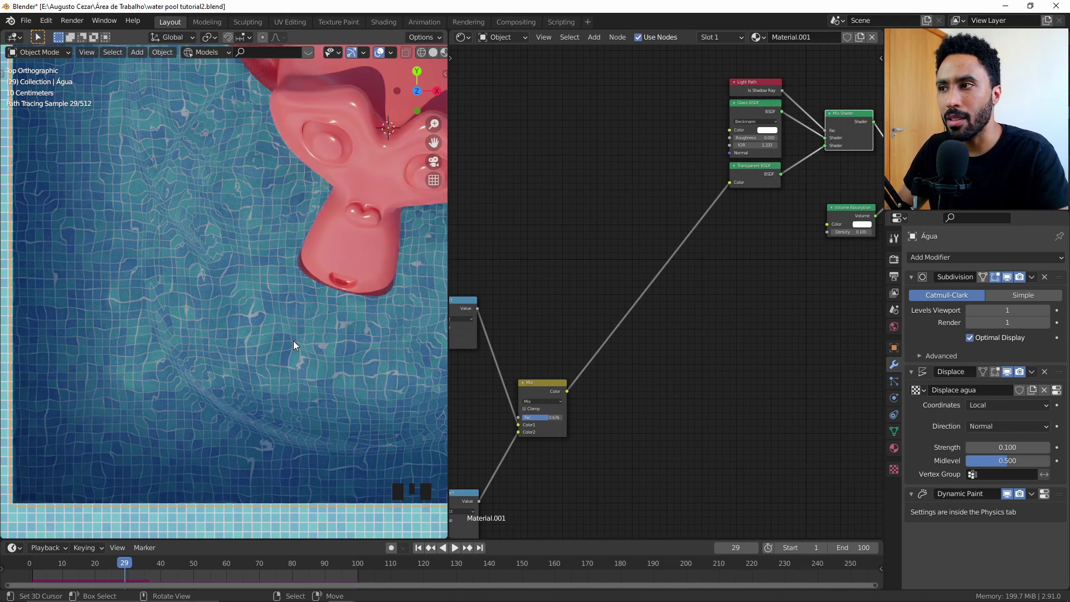
- Preview the Mix node's blended Voronoi pattern directly on the water surface
scroll(648, 273, down, 1)
middle_drag(628, 306, 612, 306)
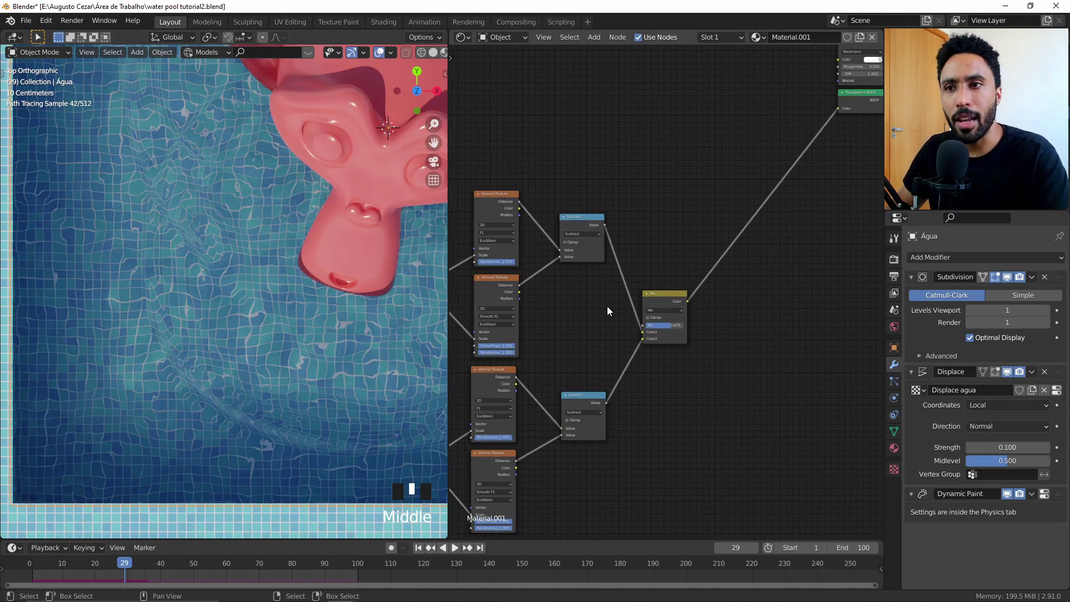
middle_drag(712, 327, 682, 328)
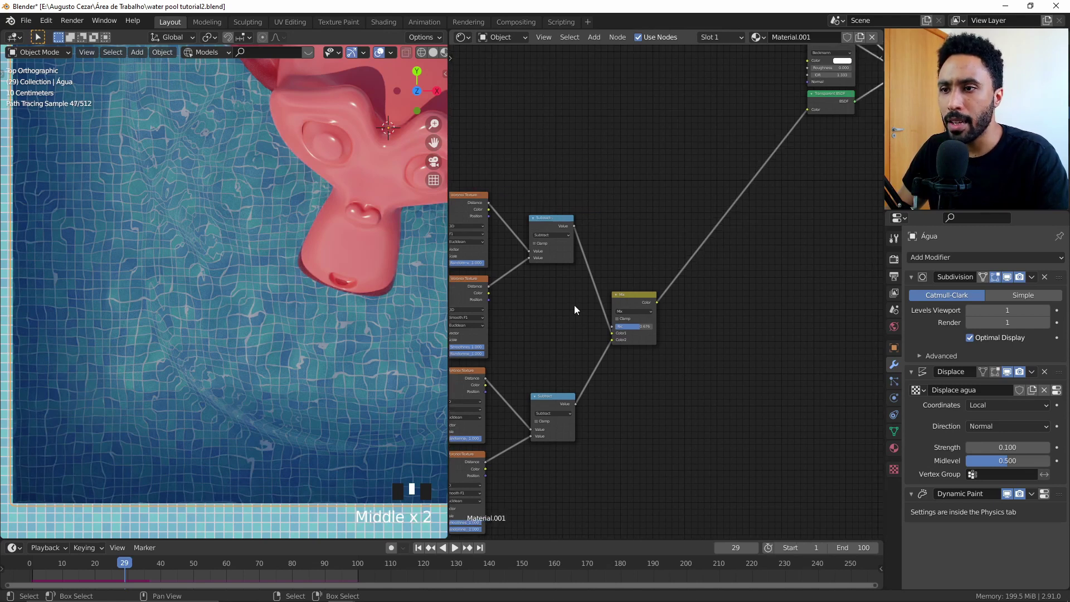
ctrl+shift+click(635, 303)
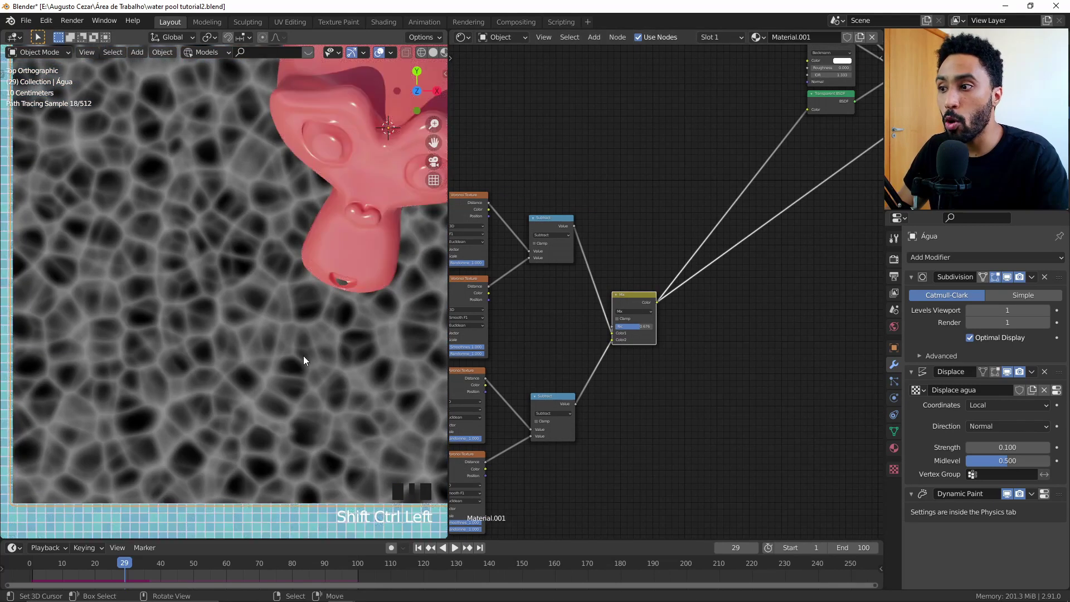
- Set the Smoothness of the upper group's Smooth F1 Voronoi Texture to 0.3
middle_drag(500, 339, 647, 271)
scroll(611, 288, up, 3)
scroll(608, 289, up, 5)
click(589, 305)
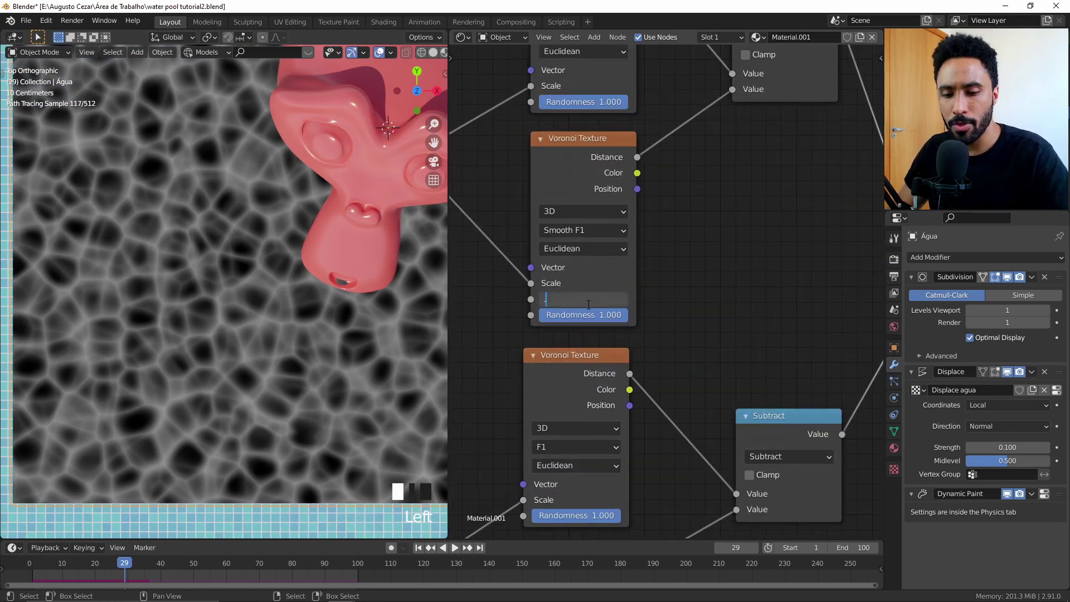
text(.)
key(Return)
click(588, 304)
text(.3)
key(Return)
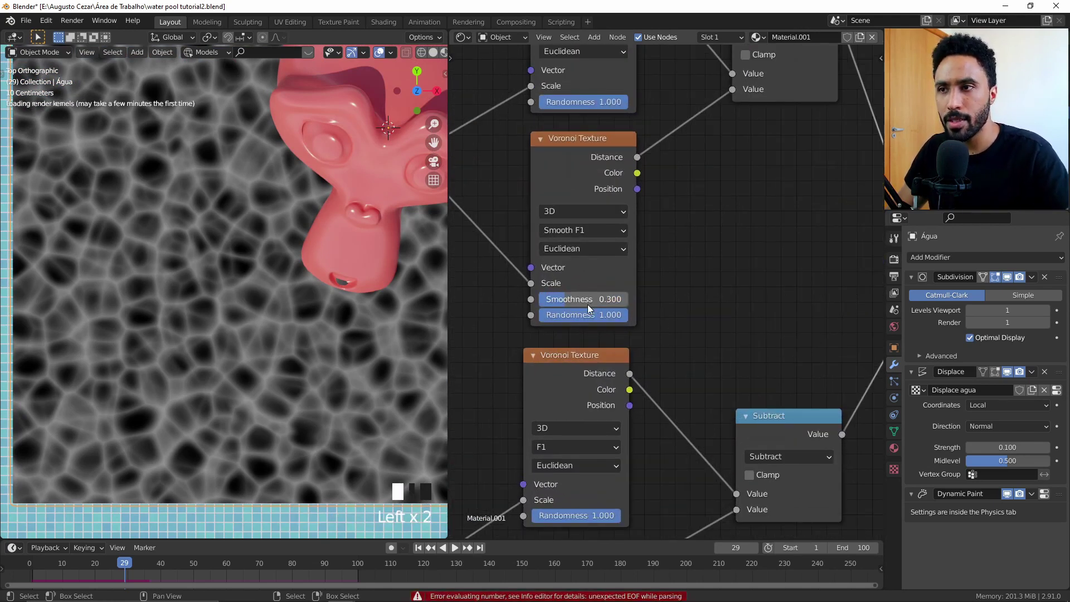
- Set the Smoothness of the lower group's Smooth F1 Voronoi Texture to 0.3
middle_drag(624, 462, 617, 323)
click(601, 389)
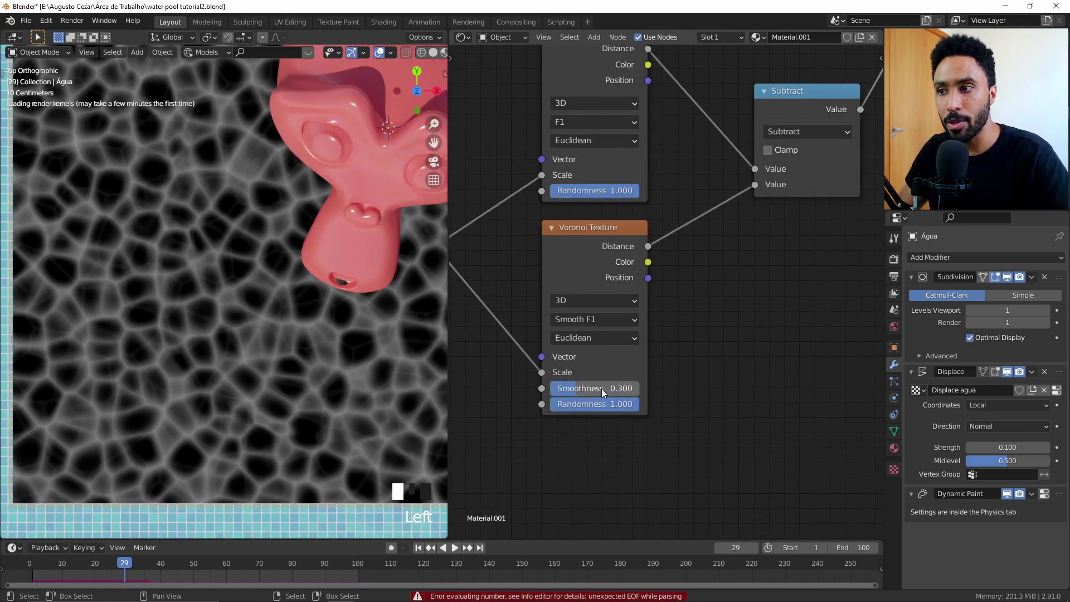
text(.3)
key(Return)
- Insert a ColorRamp after the Mix node's Color output and preview its result on the water surface
middle_drag(802, 204, 646, 323)
scroll(694, 285, down, 2)
scroll(720, 277, up, 2)
key(shift+a)
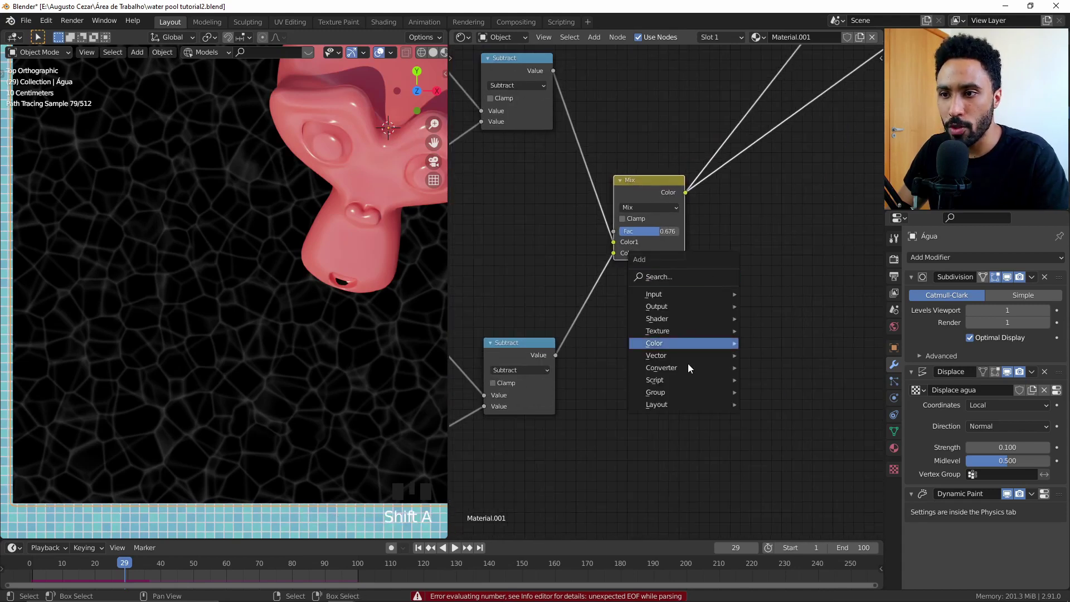
mouse_move(704, 368)
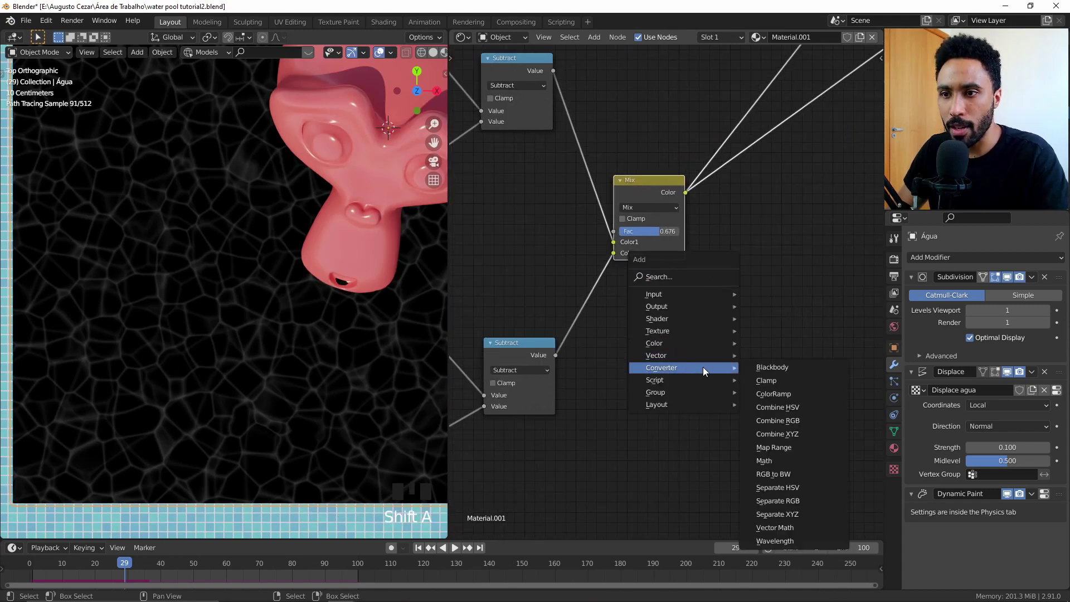
click(792, 393)
click(726, 146)
ctrl+shift+click(774, 263)
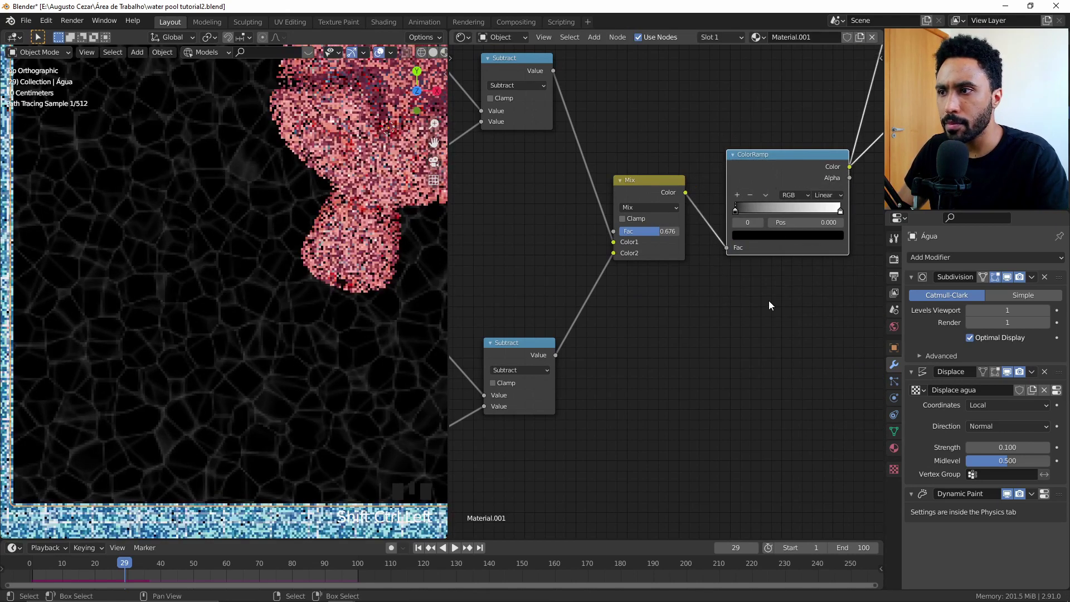
- Set the ColorRamp's black stop to position 0.004 and bring the white stop close beside it for brighter, high-contrast caustic lines
middle_drag(774, 263, 597, 375)
scroll(658, 335, up, 5)
middle_drag(587, 303, 637, 315)
scroll(637, 315, up, 3)
drag(512, 303, 513, 304)
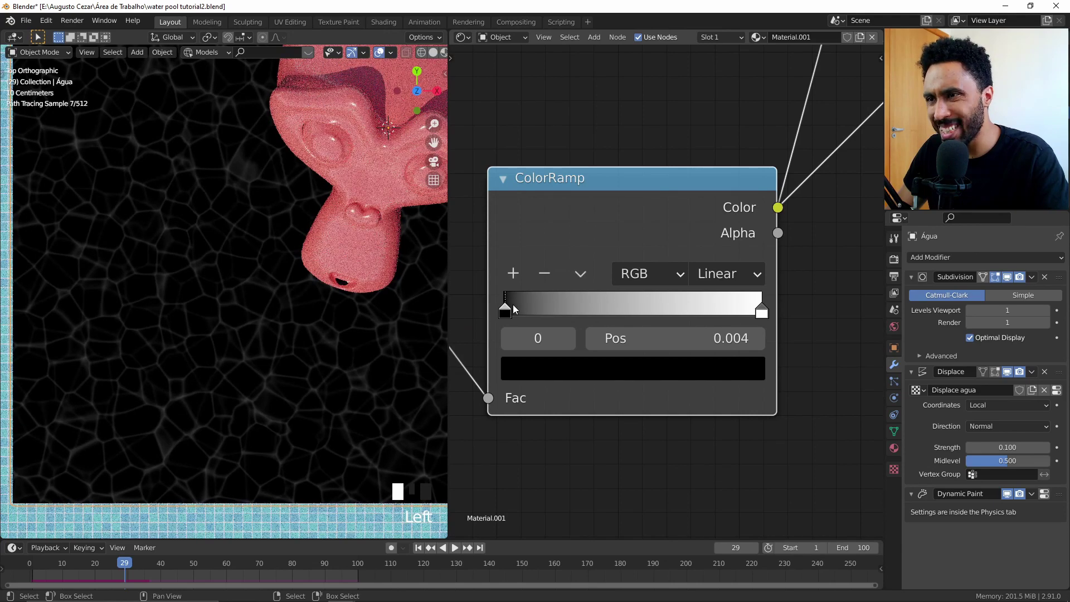
drag(762, 310, 491, 303)
middle_drag(527, 380, 627, 391)
scroll(628, 390, up, 3)
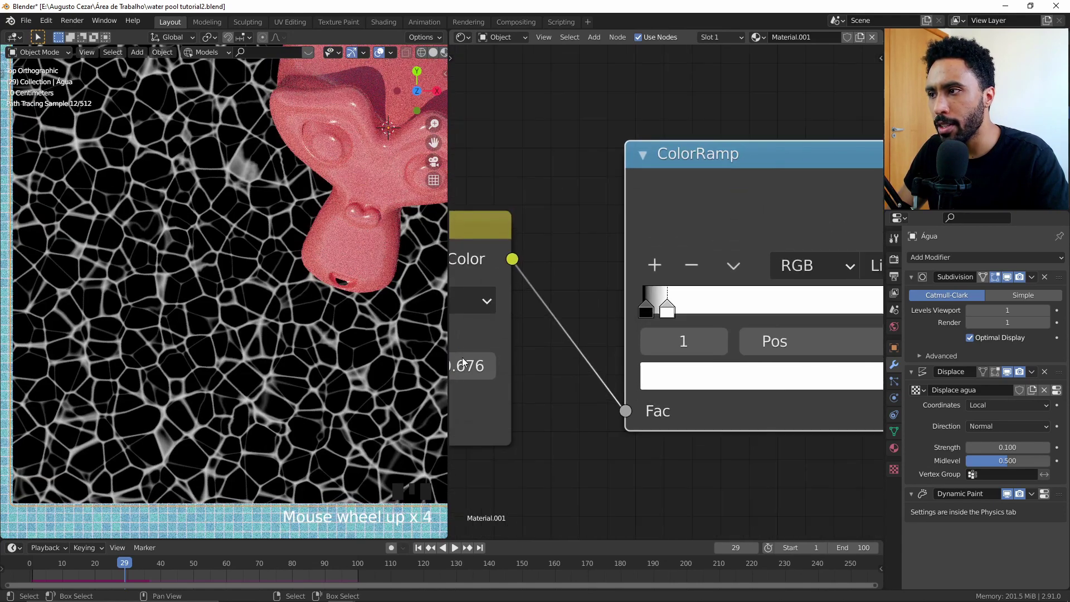
scroll(282, 311, up, 10)
drag(672, 313, 665, 309)
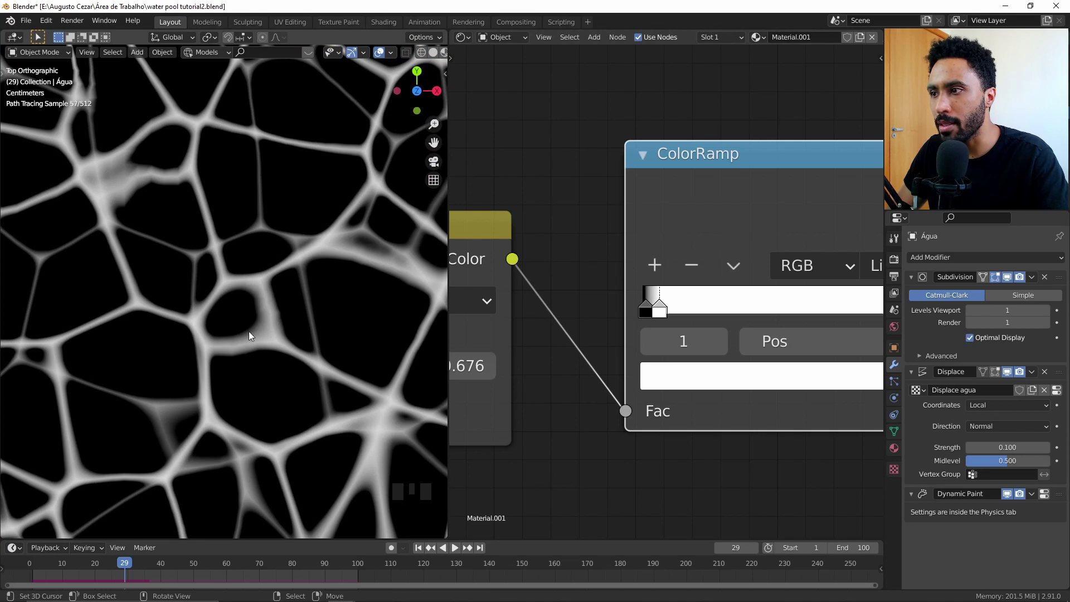
- Inspect the caustic pattern up close and slightly readjust the spacing of the ColorRamp's black and white stops
scroll(249, 331, down, 5)
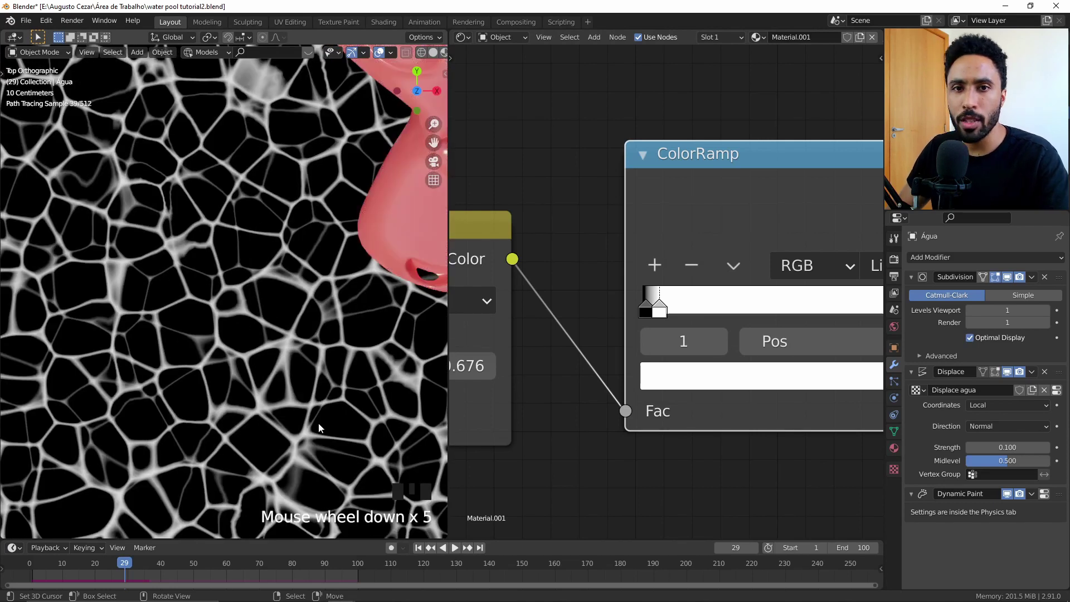
shift+middle_drag(319, 427, 235, 302)
scroll(234, 301, up, 3)
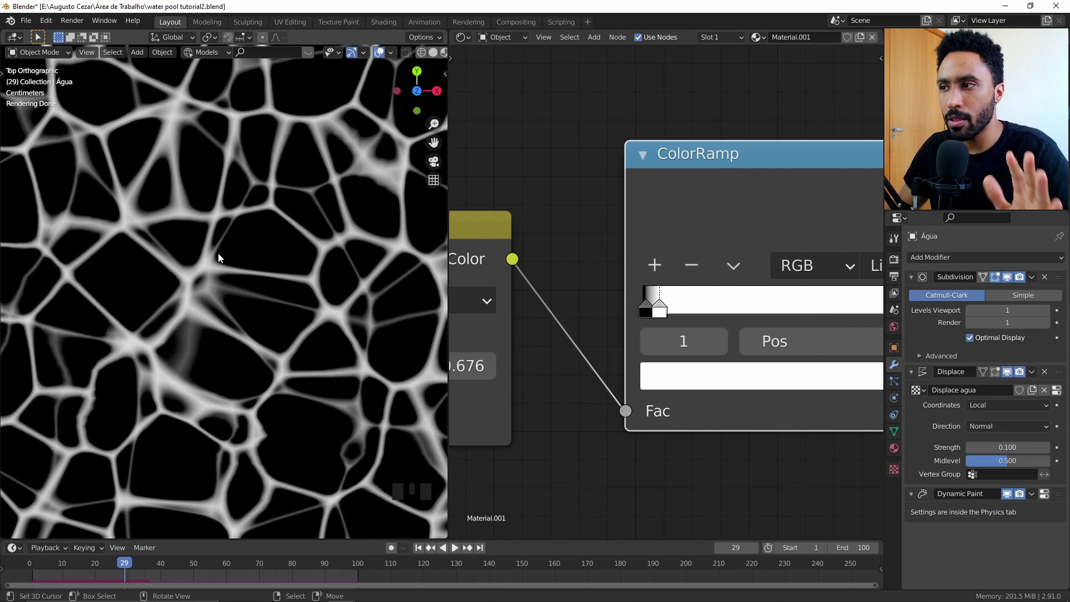
scroll(647, 308, up, 7)
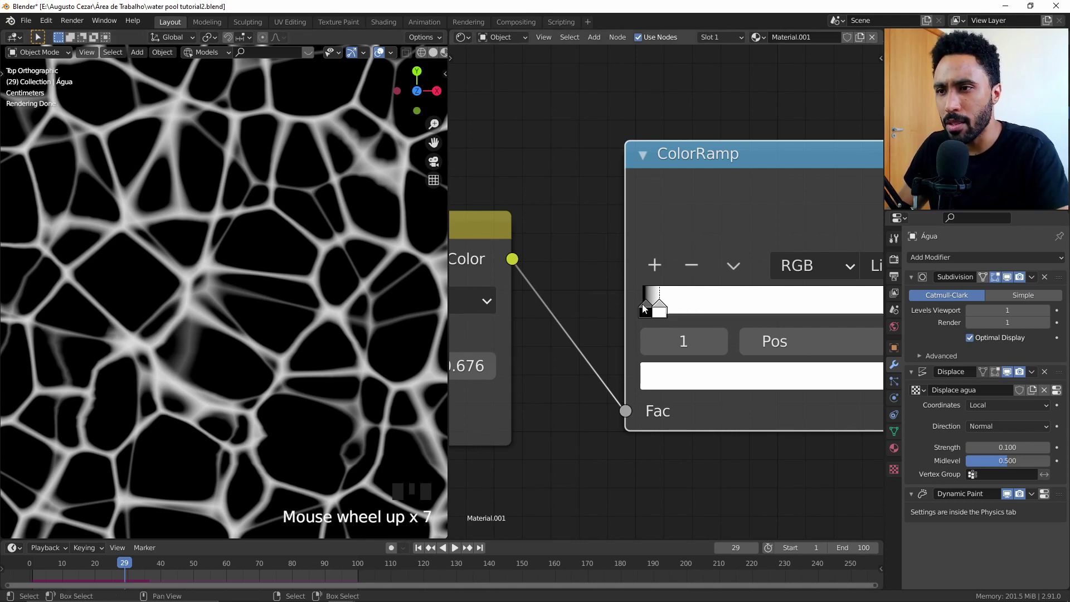
scroll(627, 340, down, 5)
scroll(574, 339, up, 5)
click(576, 339)
mouse_move(577, 338)
mouse_down()
mouse_move(617, 343)
mouse_move(572, 344)
mouse_up()
- Check the caustic pattern across the pool and show the Mix Shader result on the water again
middle_drag(390, 362, 185, 212)
scroll(293, 268, up, 4)
key(KP_7)
scroll(260, 249, up, 3)
shift+middle_drag(260, 256, 289, 293)
scroll(273, 301, down, 5)
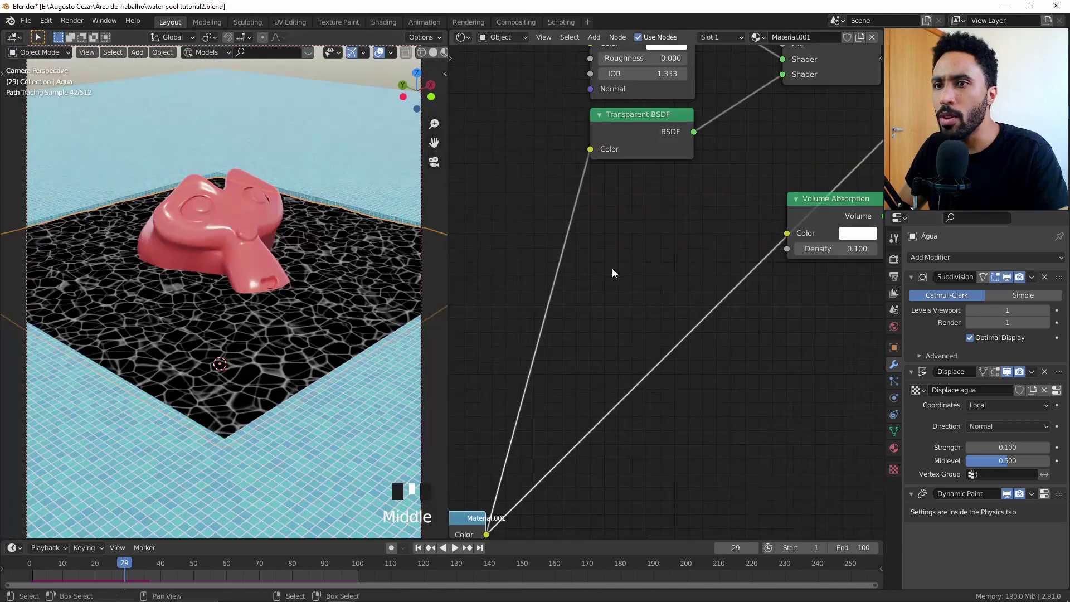
middle_drag(613, 270, 573, 325)
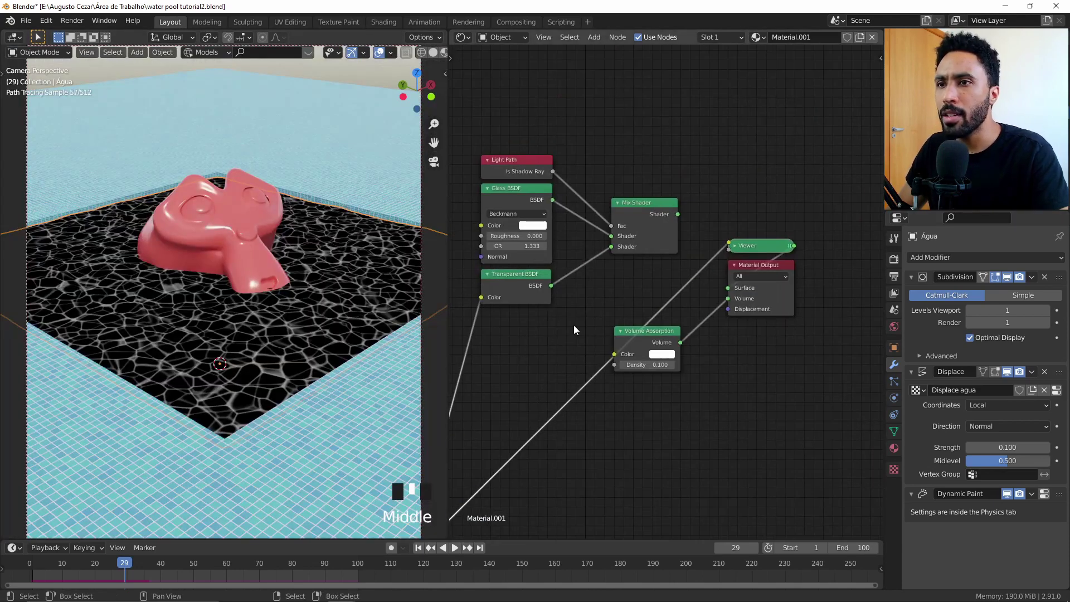
ctrl+shift+click(660, 210)
- Move all the Voronoi, Subtract, Mix and ColorRamp nodes level with the Transparent BSDF, leaving space between them
scroll(552, 395, up, 2)
scroll(614, 310, down, 14)
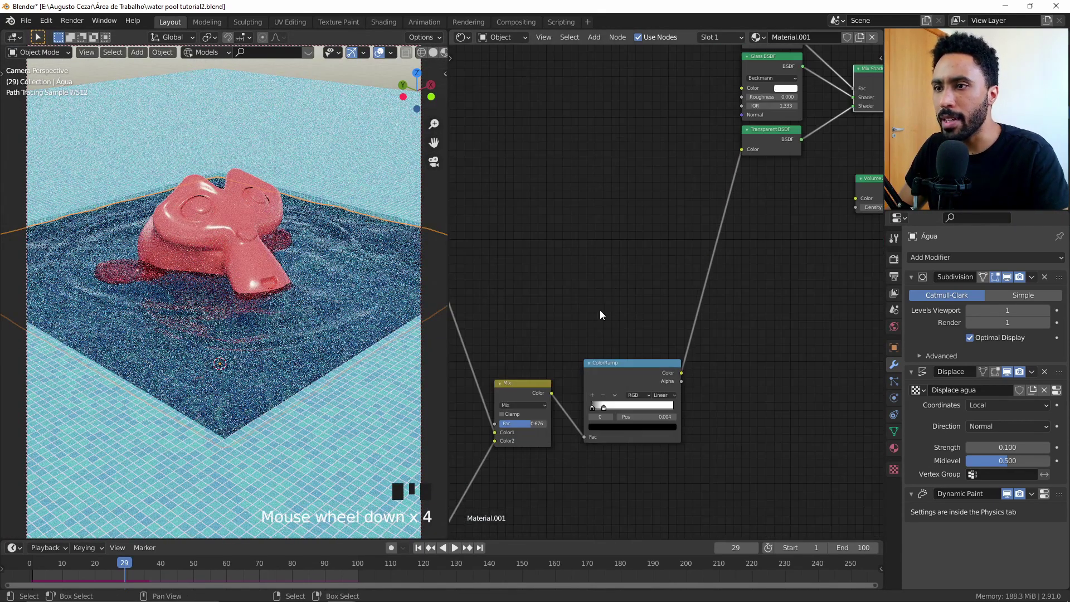
scroll(625, 413, down, 6)
drag(649, 436, 499, 249)
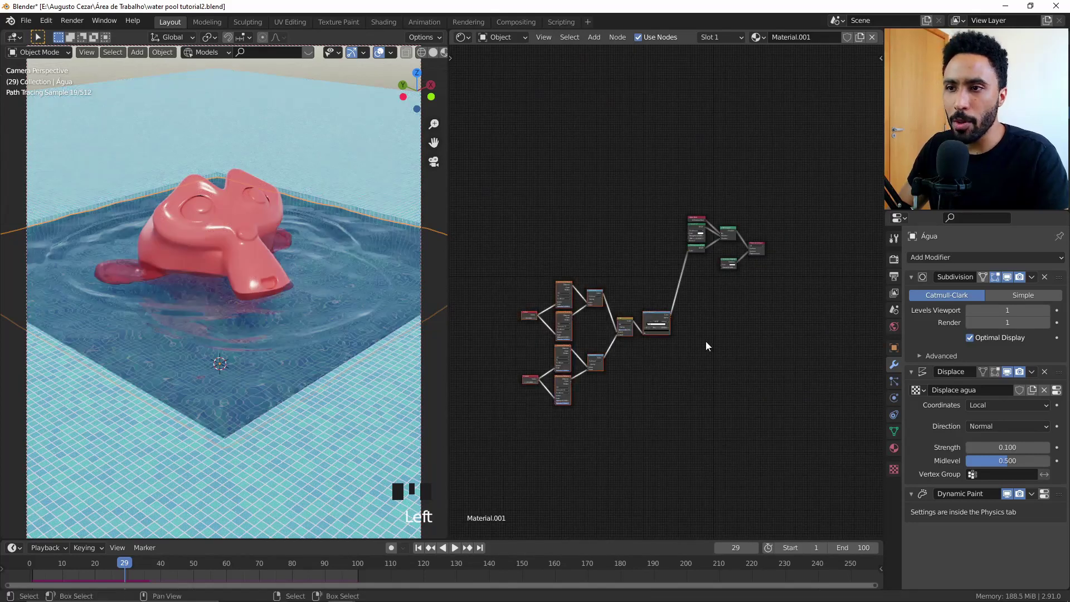
key(g)
click(623, 265)
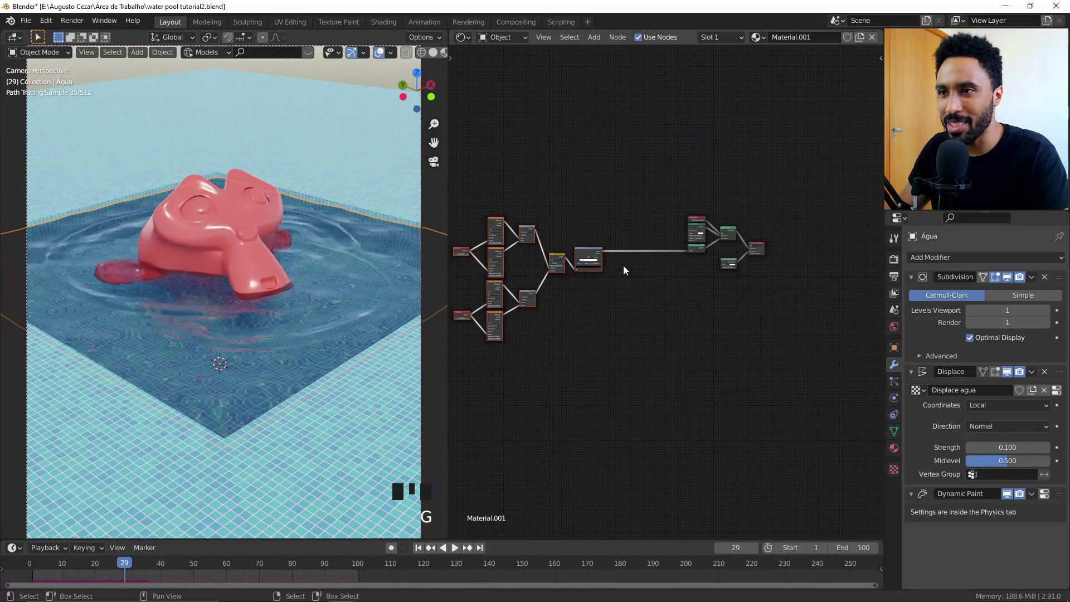
- Insert a Math node between the ColorRamp and the Transparent BSDF, and set its operation to Multiply Add
scroll(623, 266, up, 9)
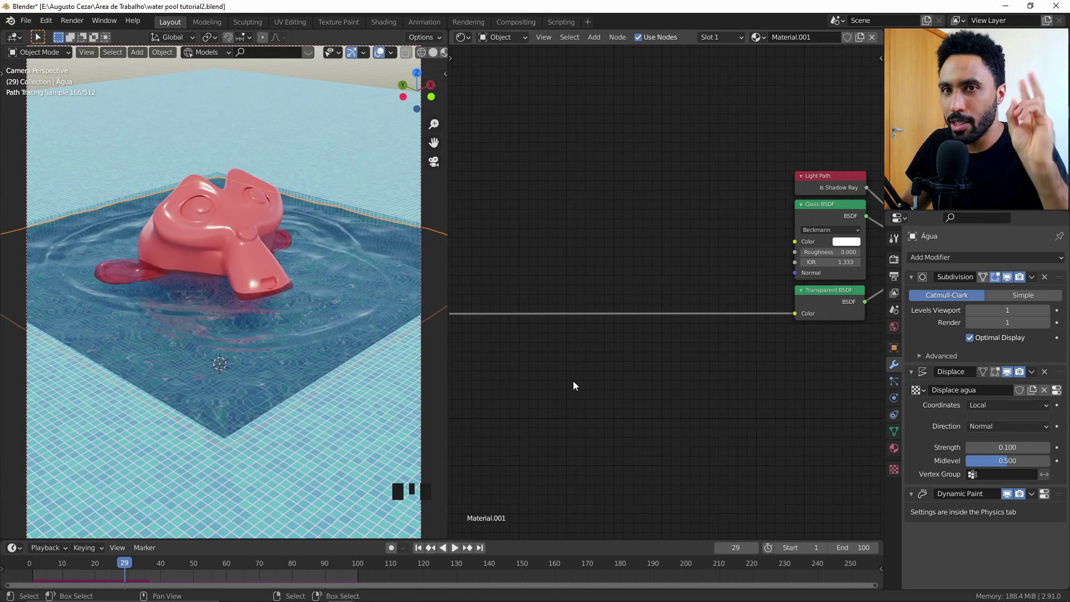
key(shift+a)
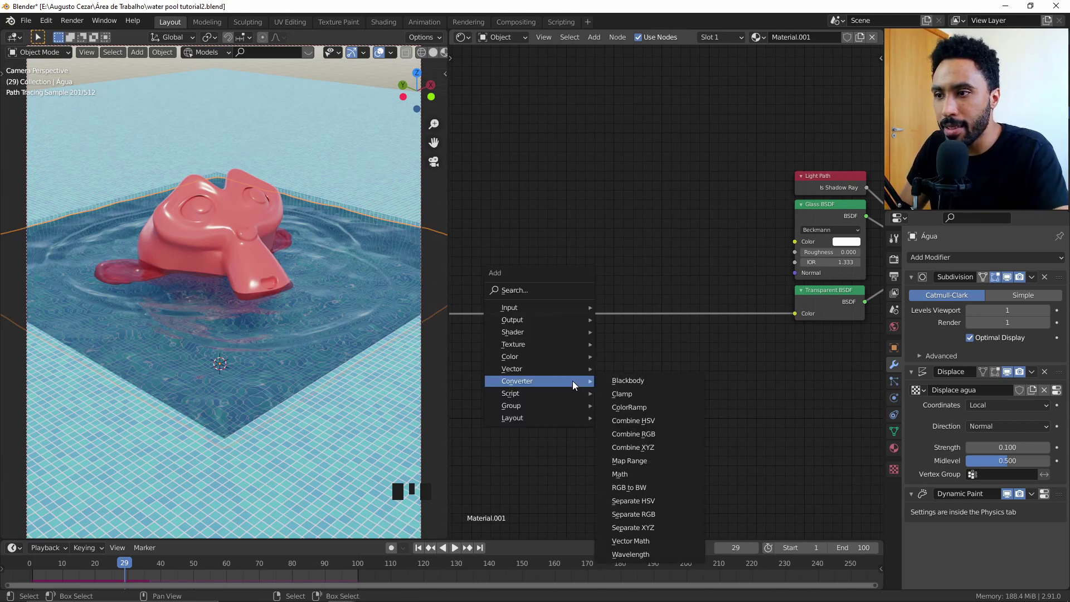
click(538, 290)
text(math)
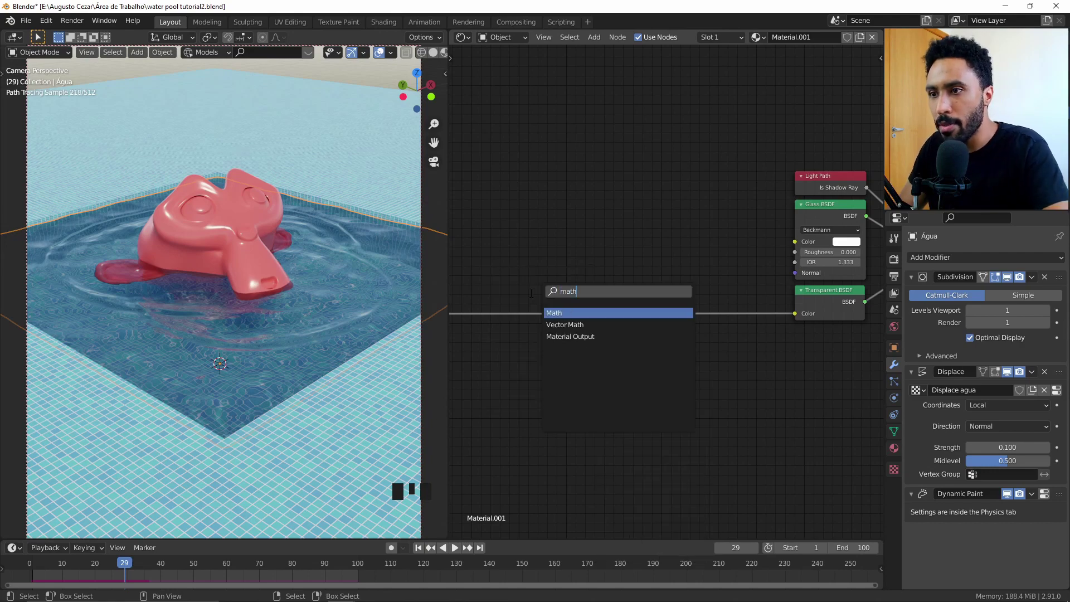
click(578, 314)
click(583, 338)
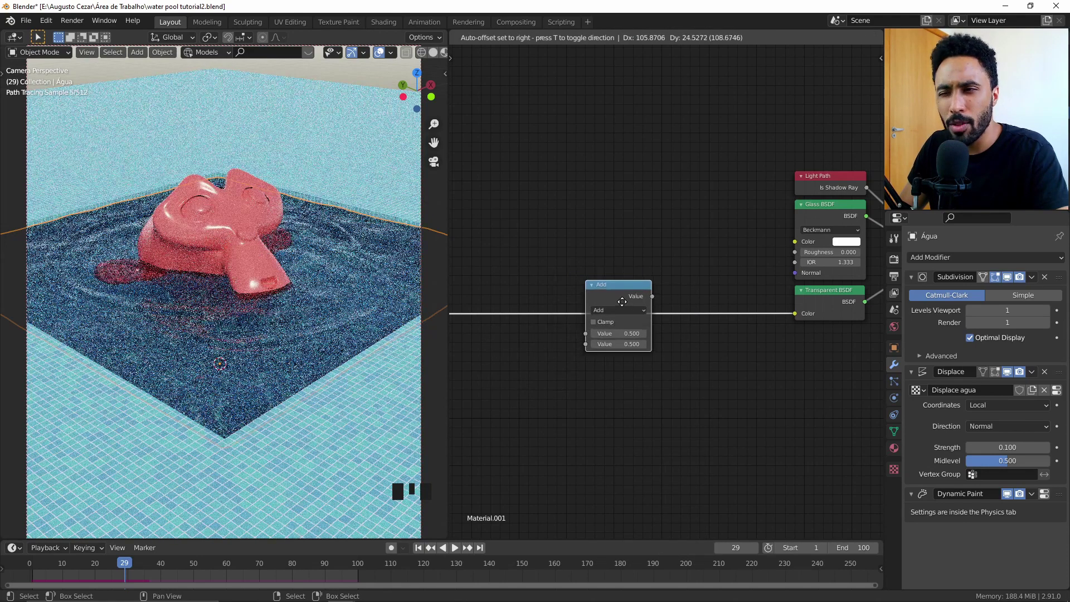
scroll(581, 339, up, 4)
click(580, 312)
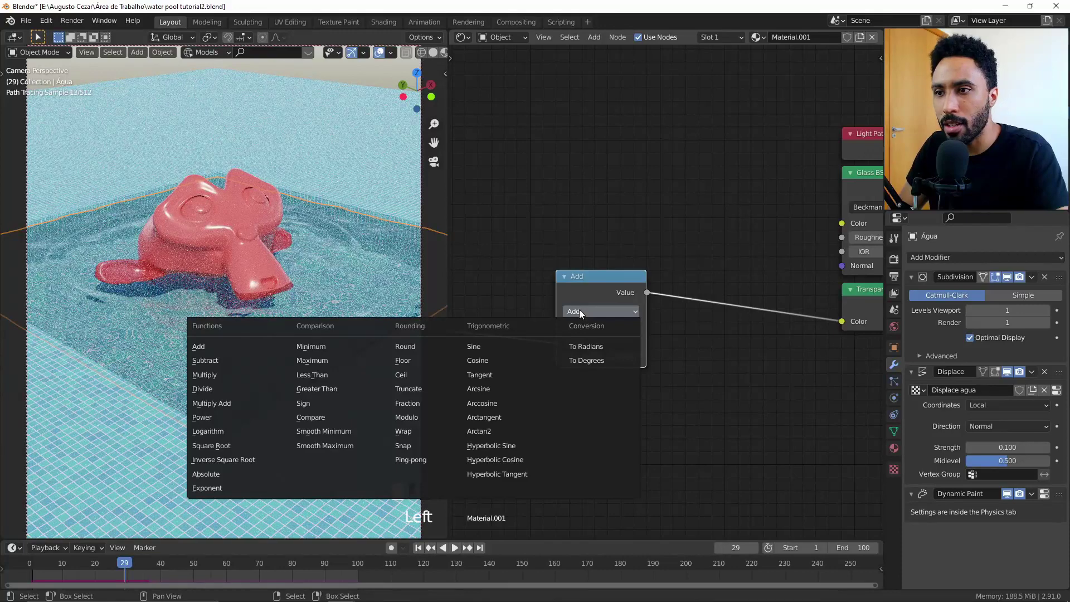
click(223, 403)
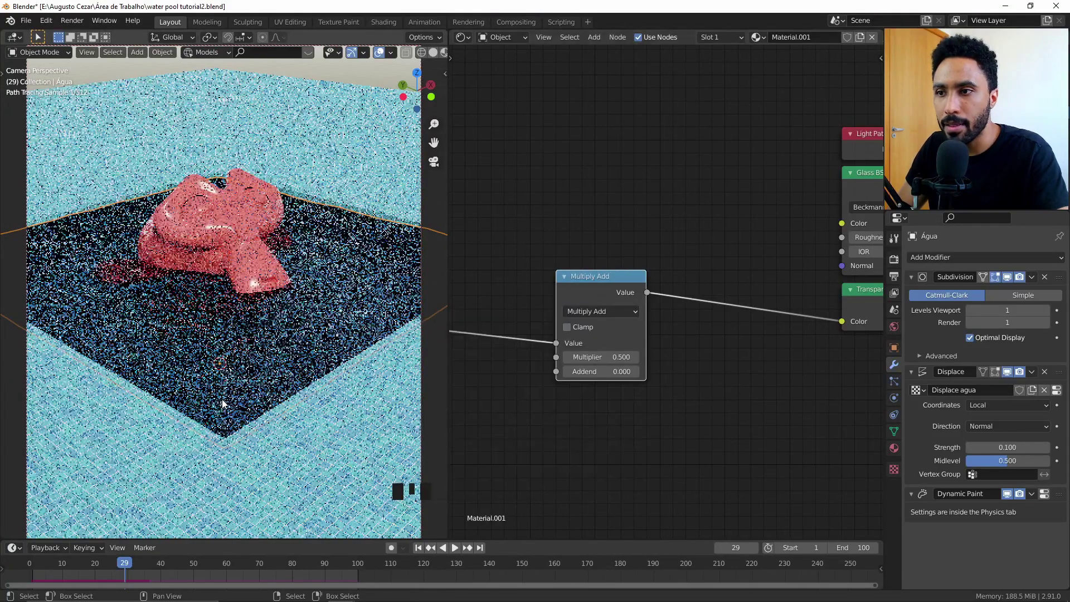
- Compare the ColorRamp and Multiply Add outputs directly on the water, trying Multiplier values of 0 and 1
middle_drag(636, 411, 707, 408)
drag(691, 354, 679, 353)
scroll(665, 359, down, 5)
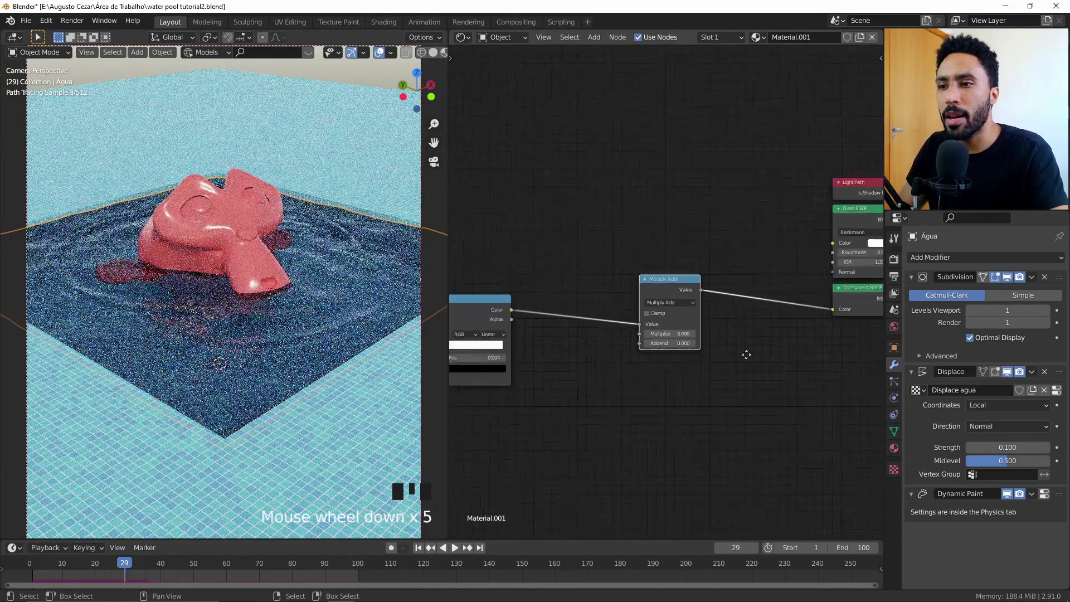
middle_drag(490, 310, 576, 303)
ctrl+shift+click(577, 303)
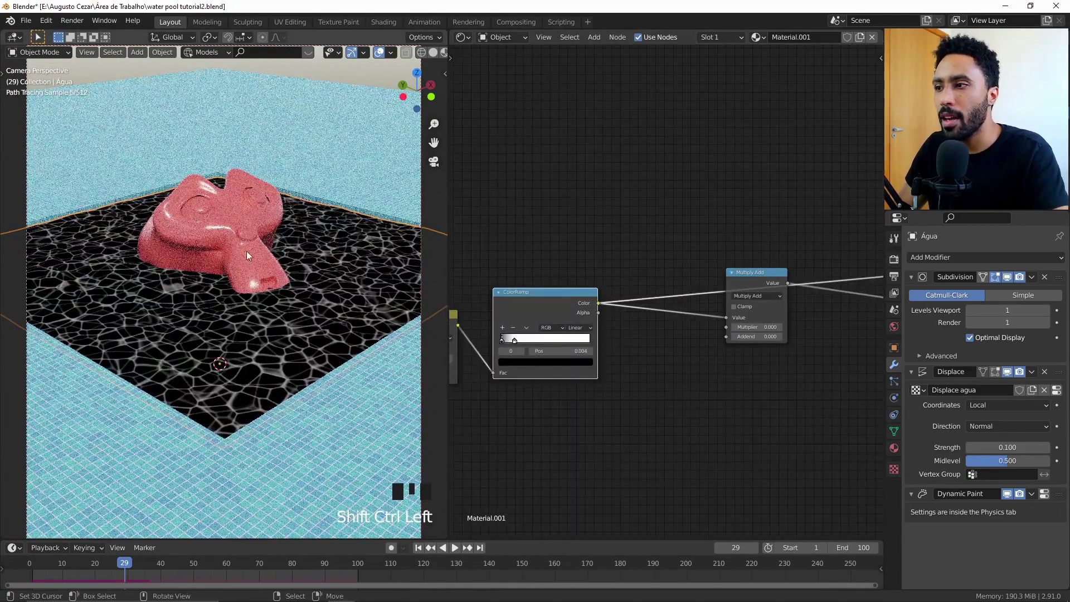
ctrl+shift+click(749, 281)
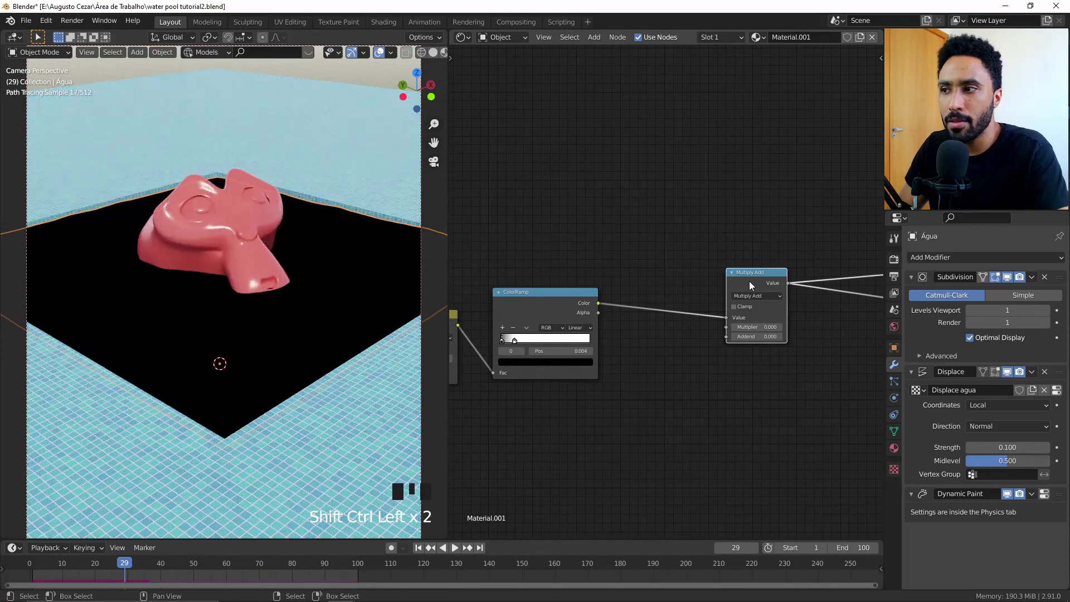
drag(761, 323, 786, 324)
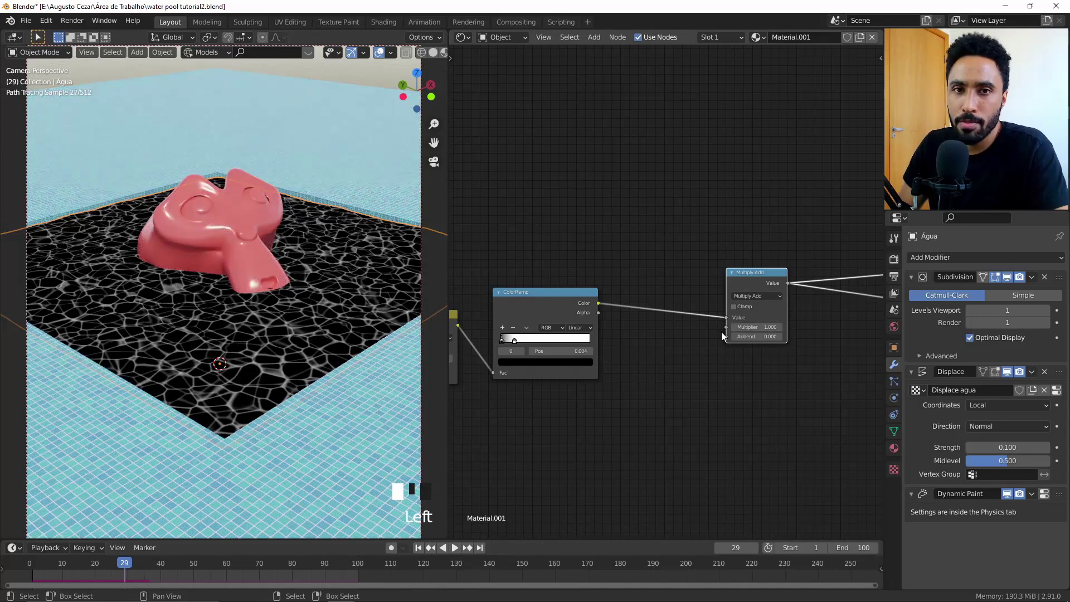
- Set the Multiply Add node's Multiplier to 5 to intensify the previewed caustic lines
scroll(767, 356, up, 3)
double_click(703, 362)
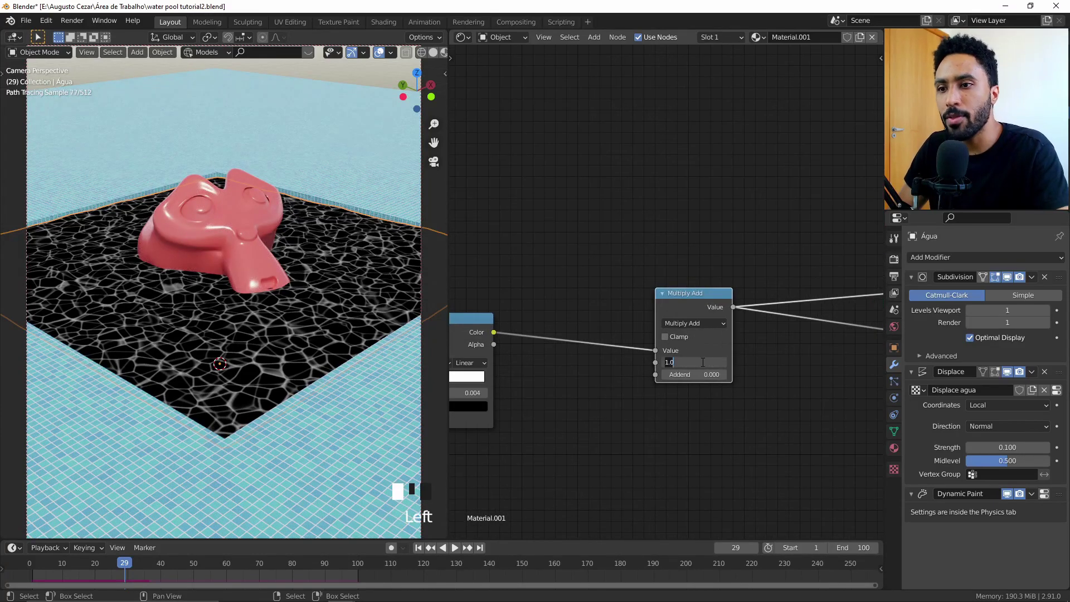
text(2)
key(Return)
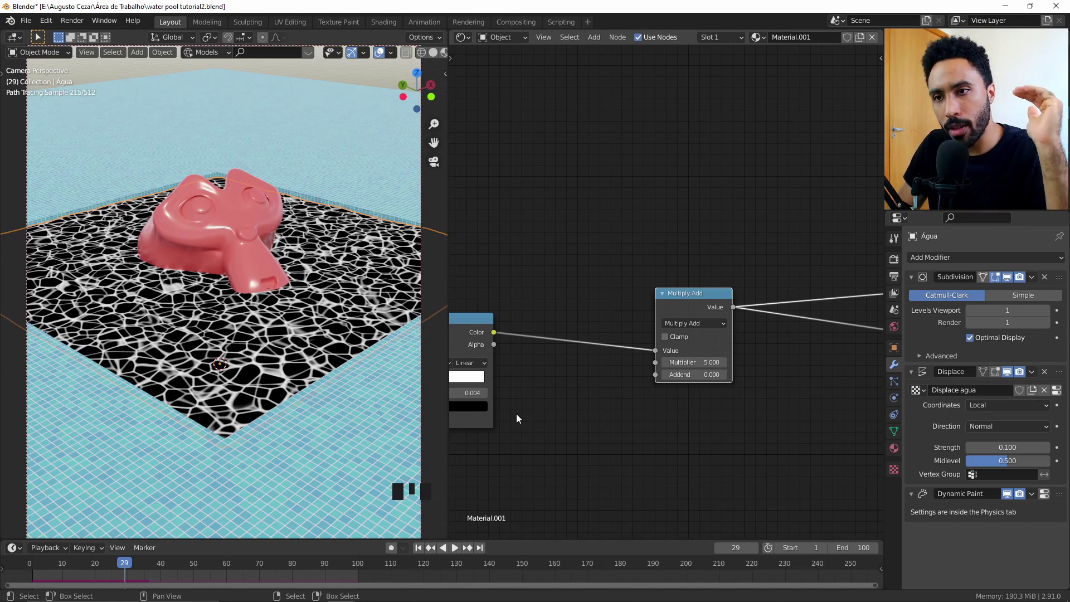
- Show the Mix Shader result on the water and view the caustics around the monkey head up close
scroll(524, 413, down, 6)
middle_drag(818, 311, 617, 346)
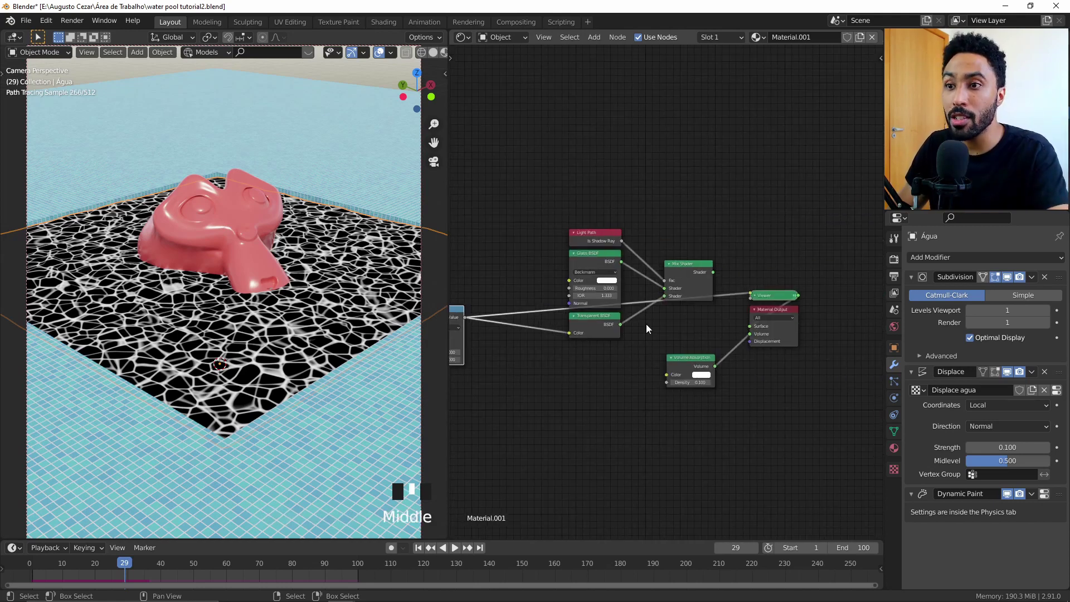
ctrl+shift+click(704, 273)
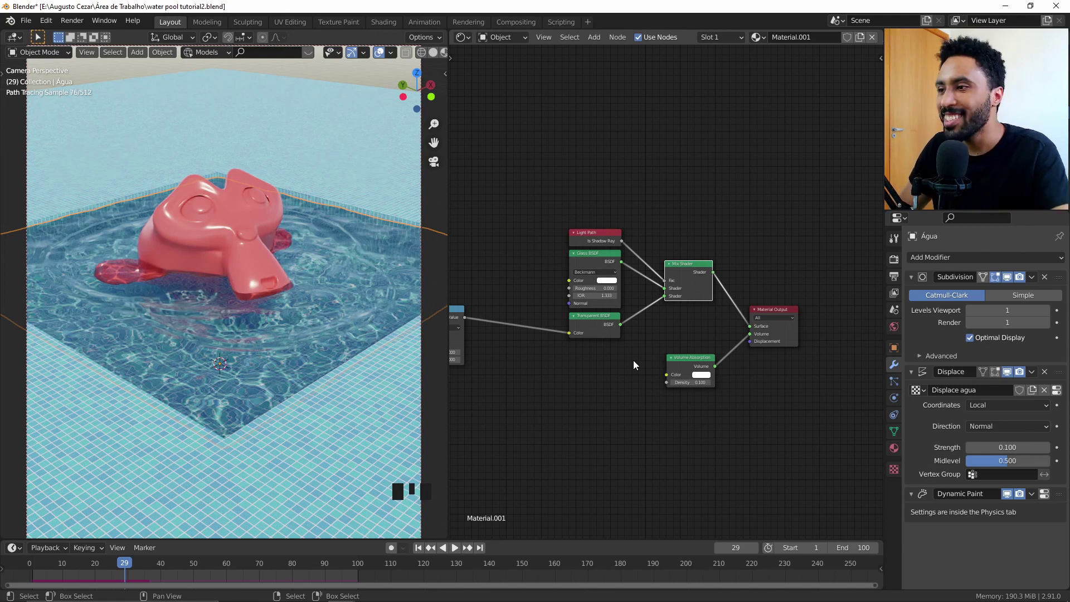
scroll(230, 365, up, 3)
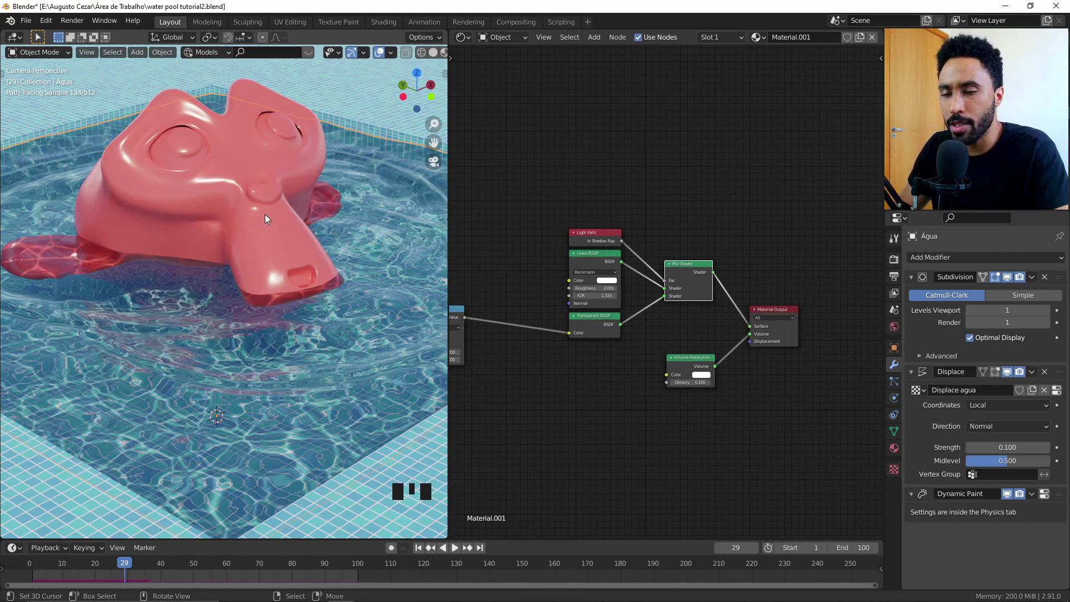
- Set the scene's color management View Transform to False Color
click(894, 259)
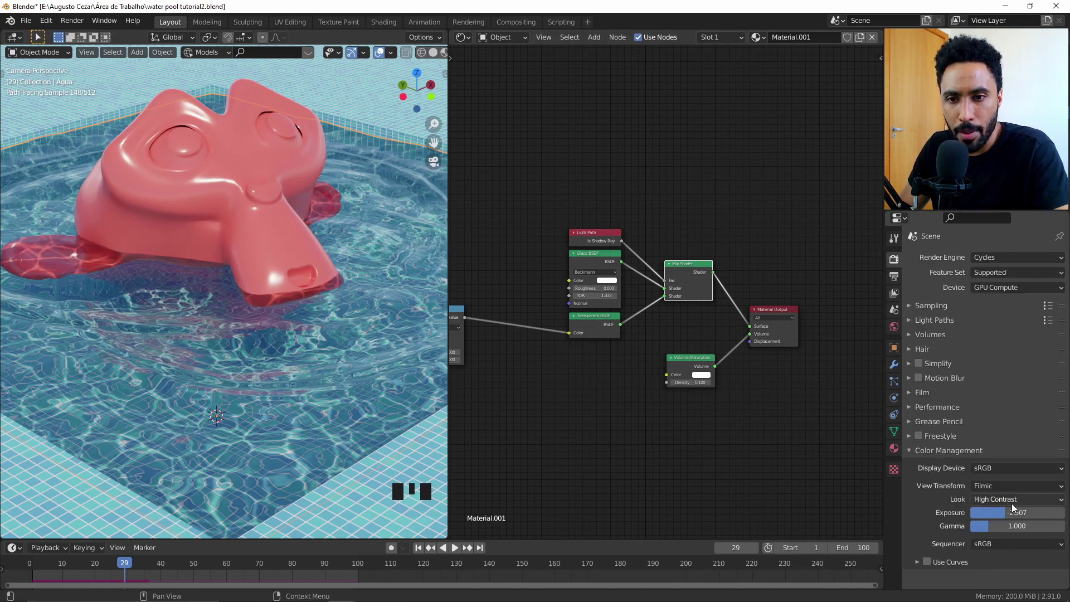
click(996, 485)
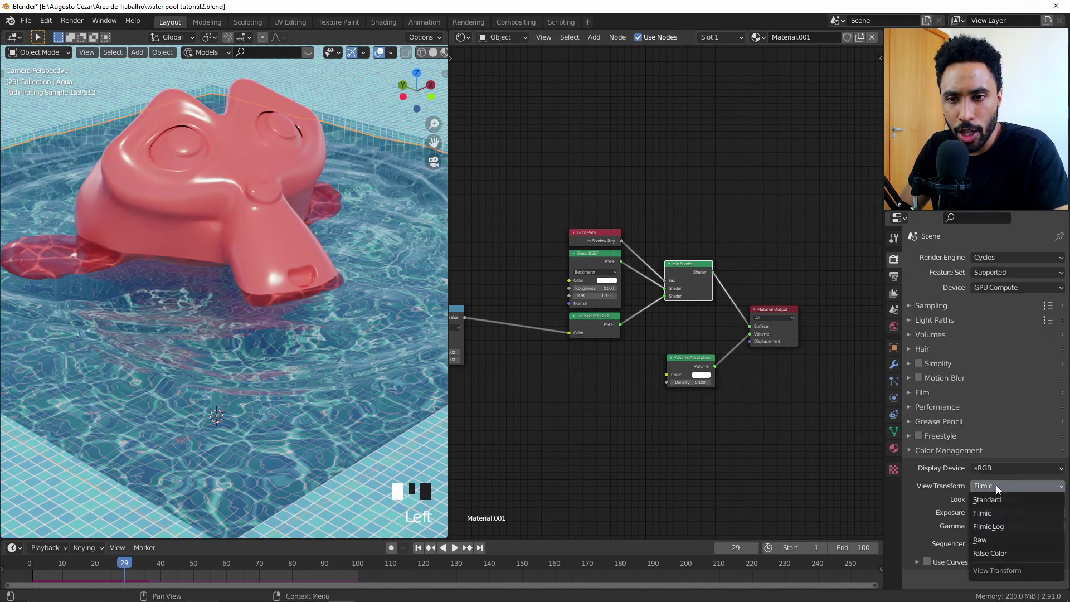
click(988, 551)
- Adjust the Multiply Add node's Multiplier against the false-color exposure, and set it to 25
middle_drag(645, 397, 770, 311)
scroll(770, 311, up, 2)
scroll(770, 311, up, 2)
drag(690, 348, 709, 348)
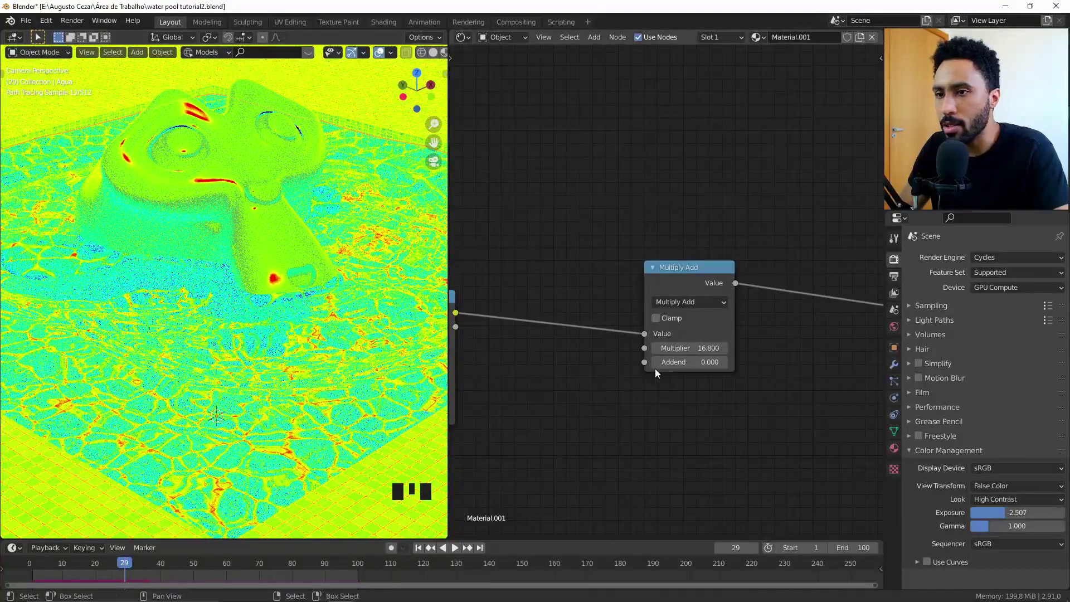
drag(687, 348, 688, 348)
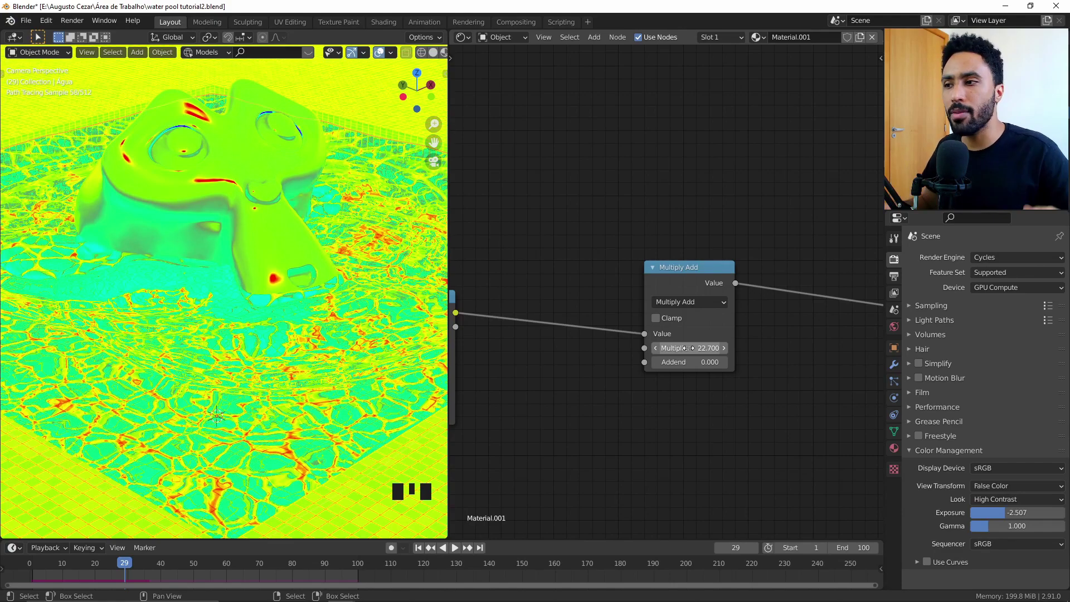
drag(688, 348, 694, 348)
key(KP_5)
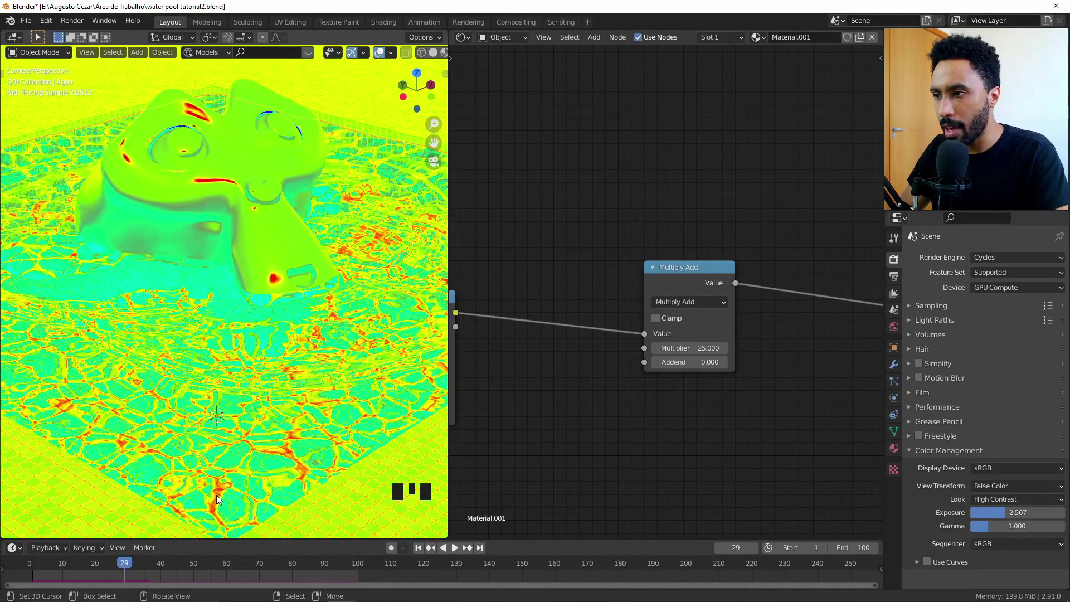
- Show the Mix Shader result on the water and set the scene's View Transform back to Filmic
scroll(527, 333, down, 5)
middle_drag(528, 334, 561, 306)
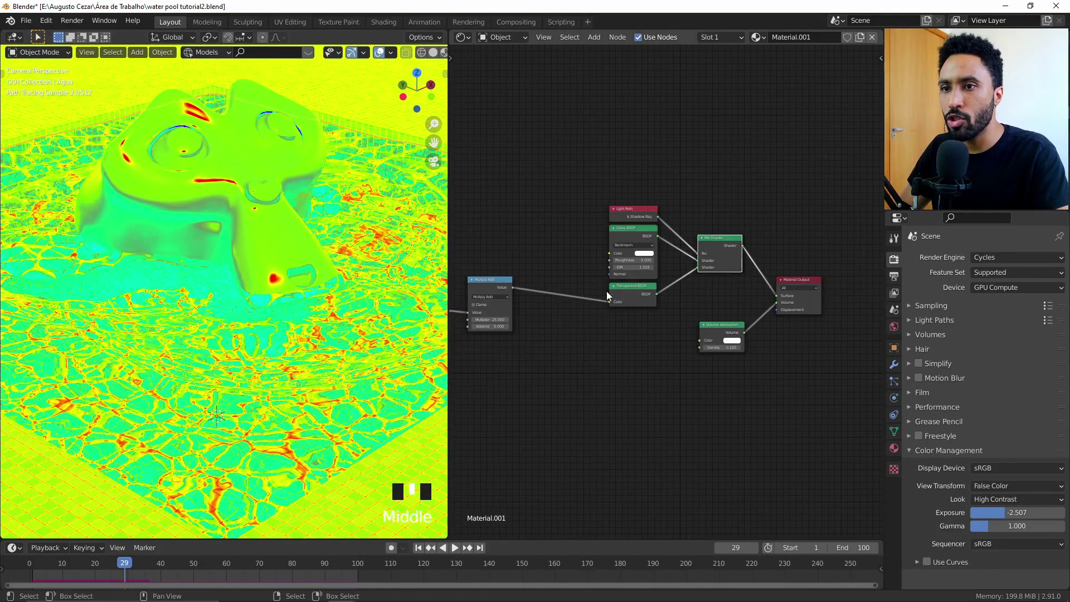
ctrl+shift+click(729, 249)
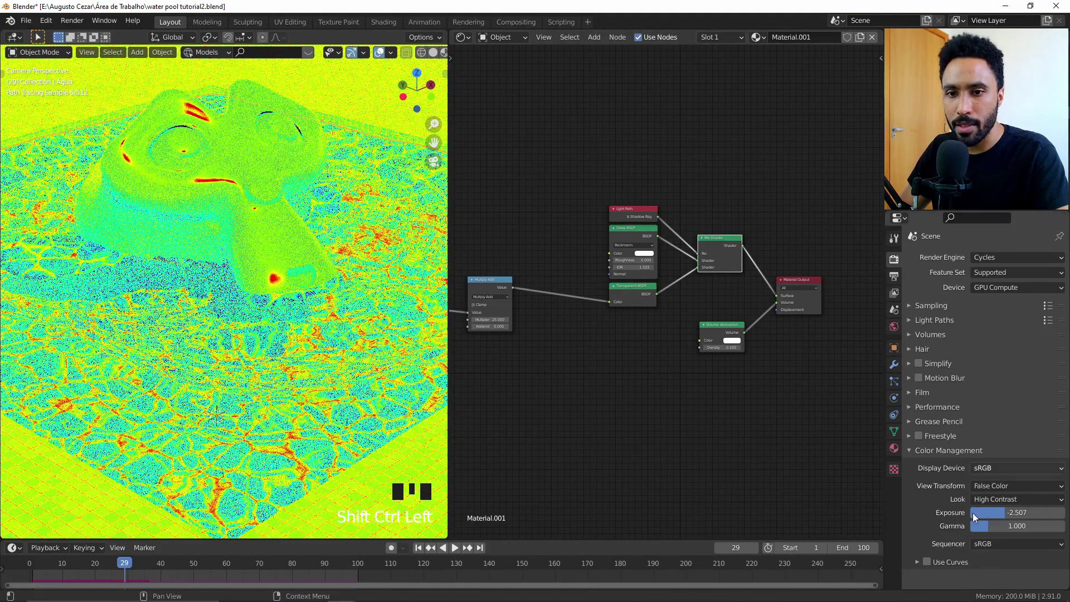
click(996, 486)
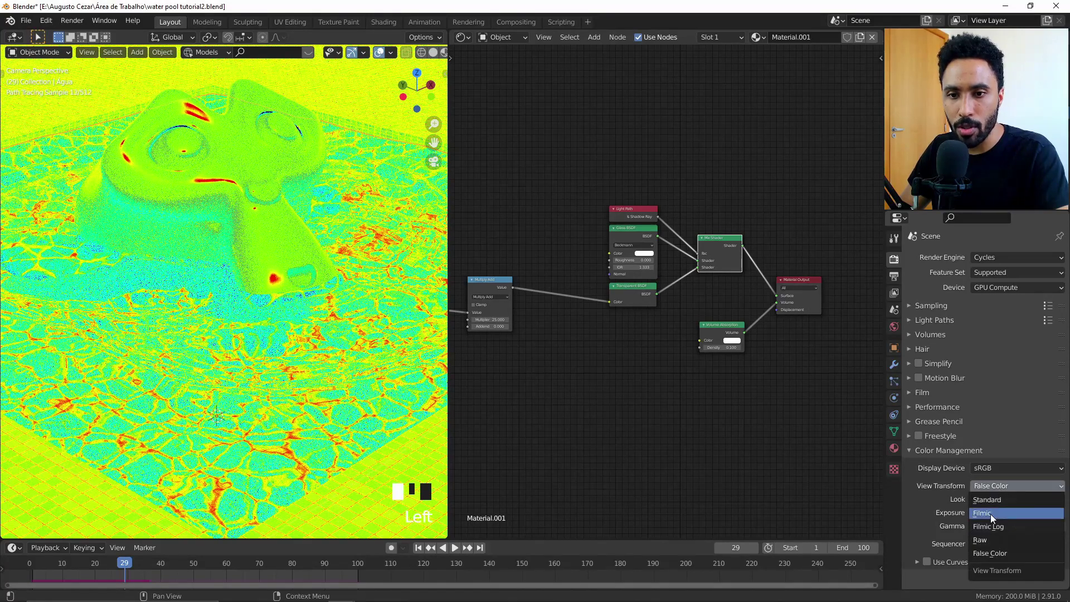
click(992, 514)
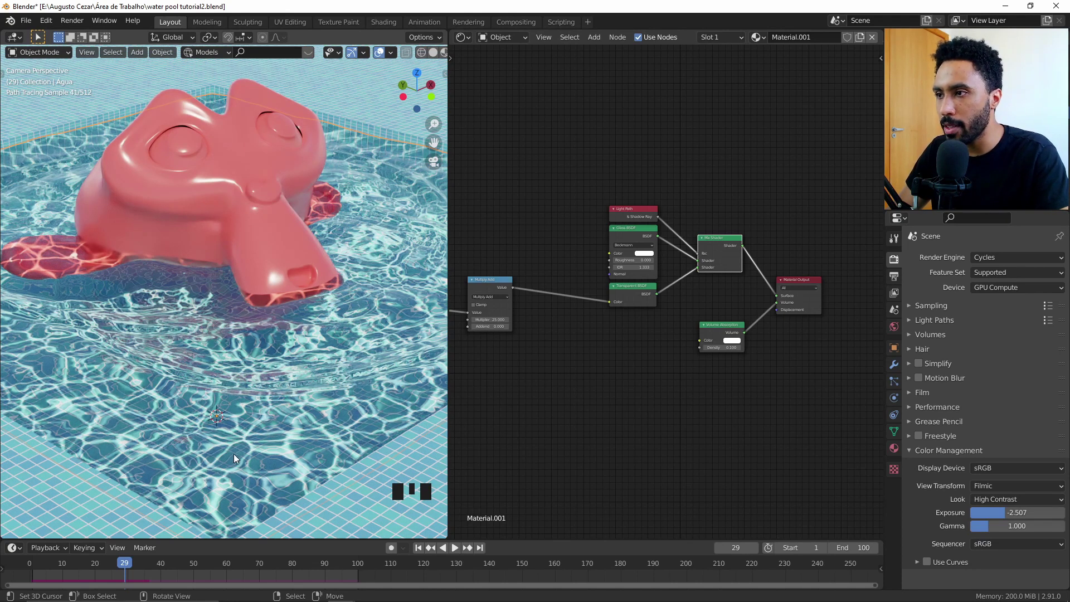
middle_drag(544, 346, 697, 336)
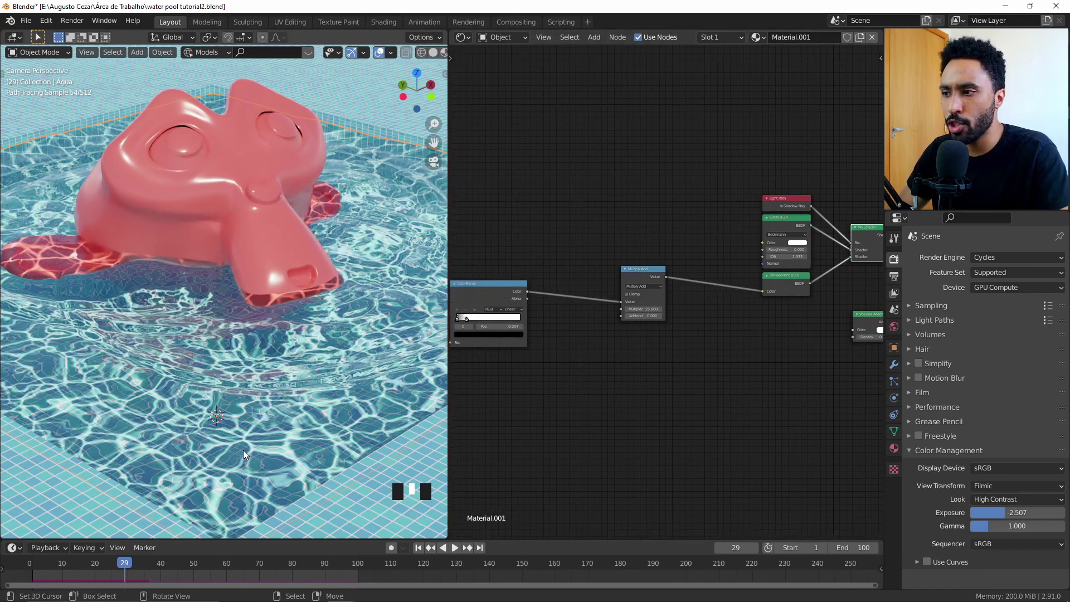
key(alt+Tab)
click(440, 266)
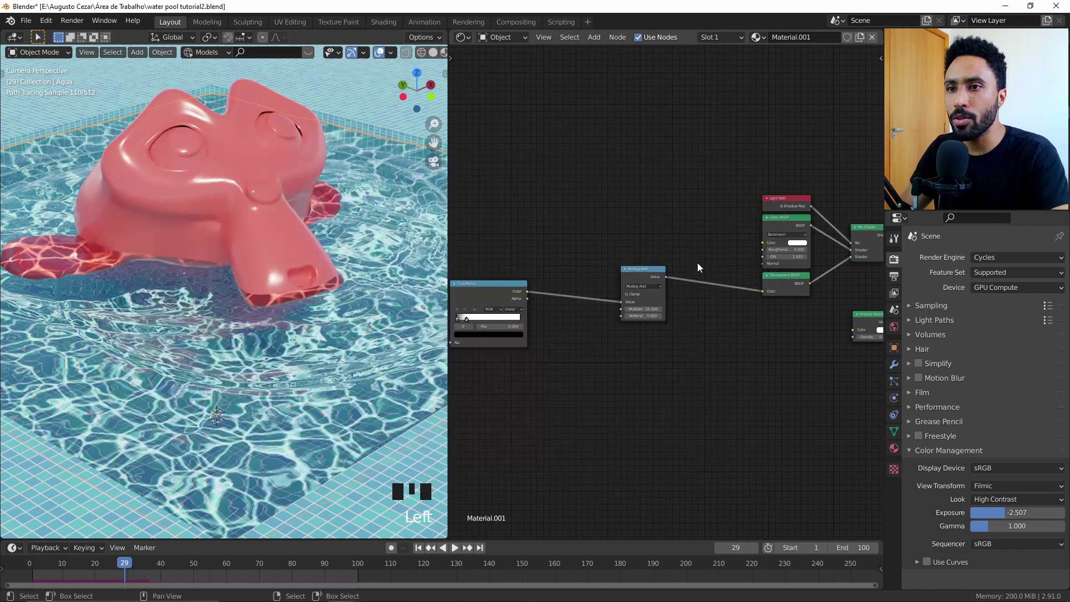
- Preview the Multiply Add node's output on the water, try an Addend of 0.1, and return it to 0
scroll(689, 240, up, 8)
scroll(693, 247, up, 3)
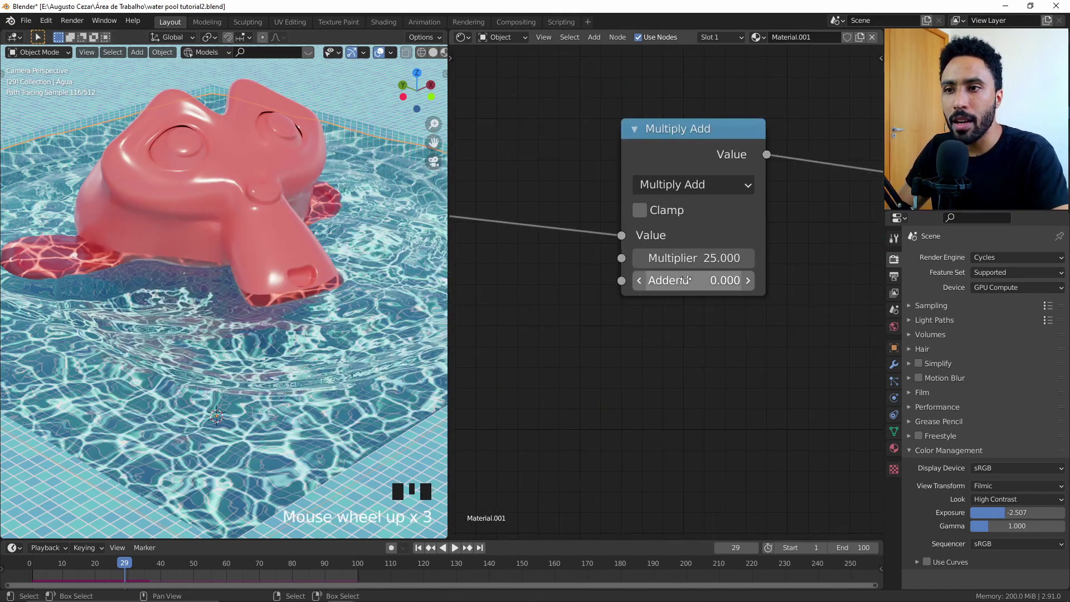
click(694, 184)
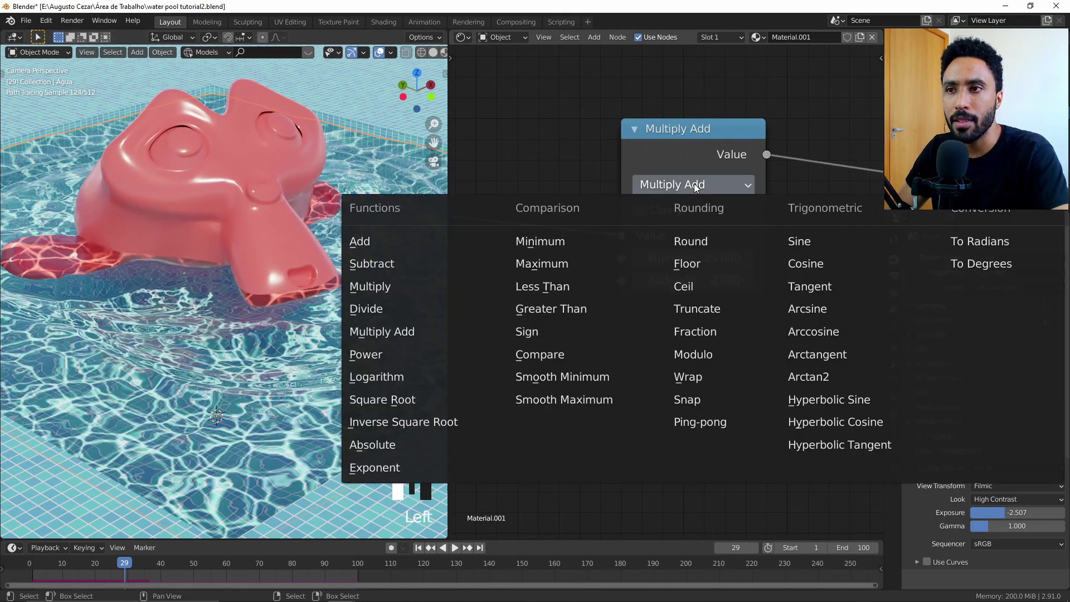
click(694, 183)
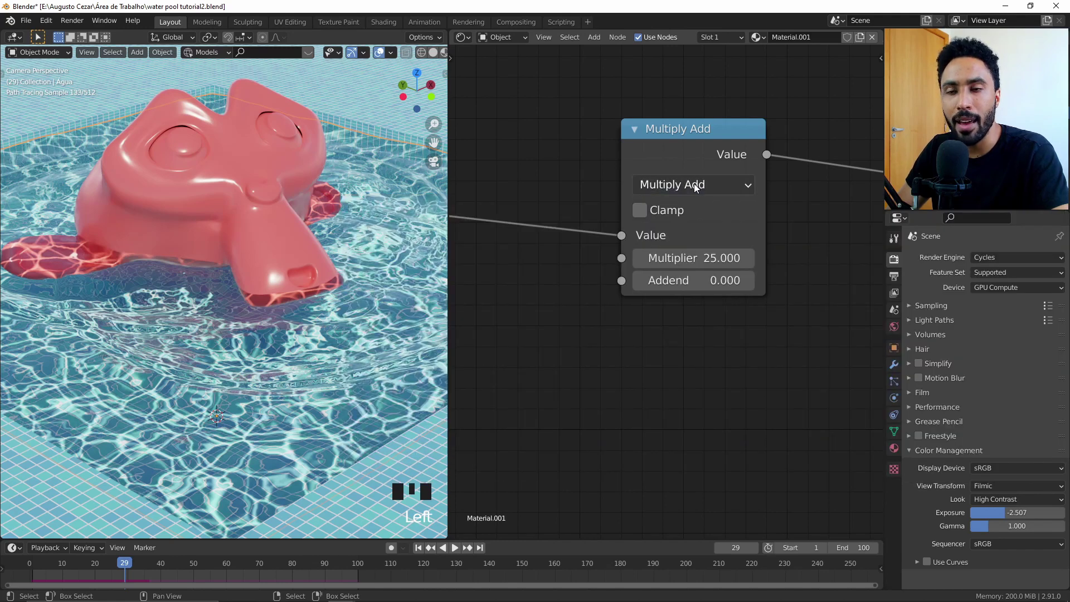
ctrl+shift+click(720, 138)
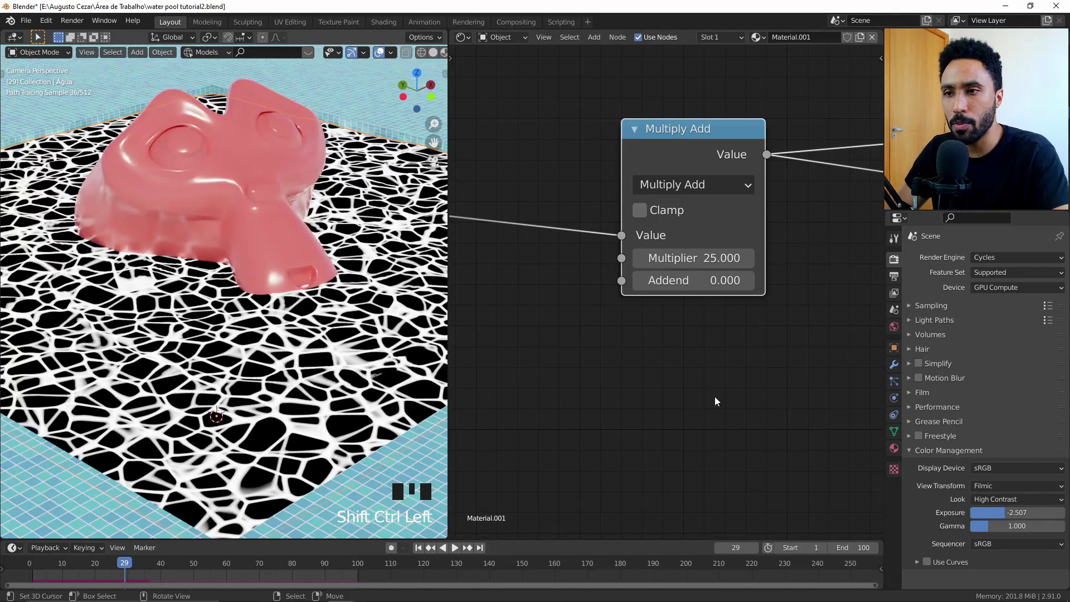
click(750, 280)
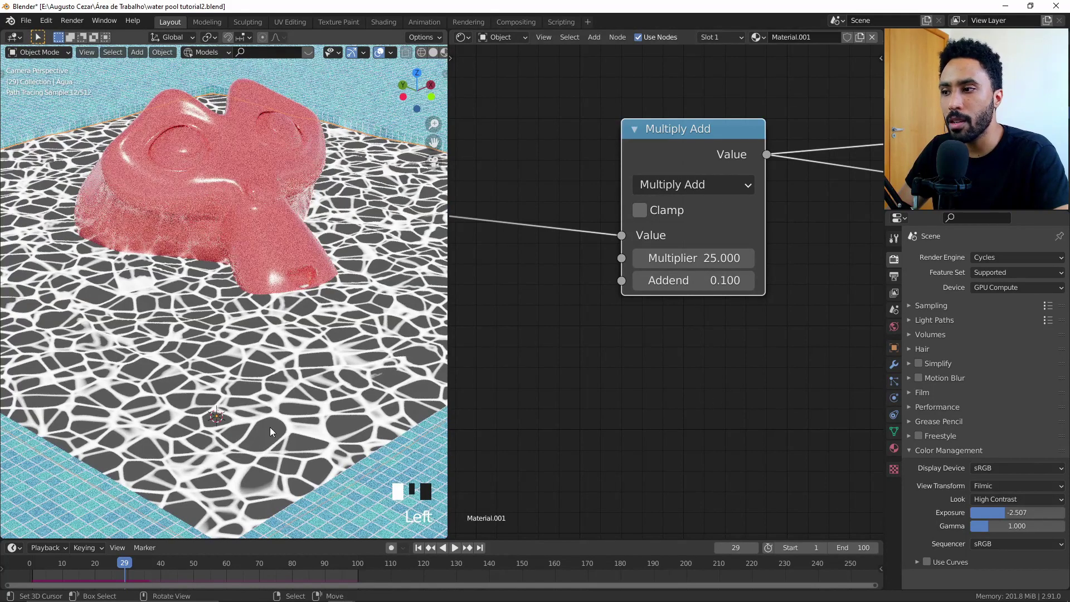
scroll(732, 323, down, 15)
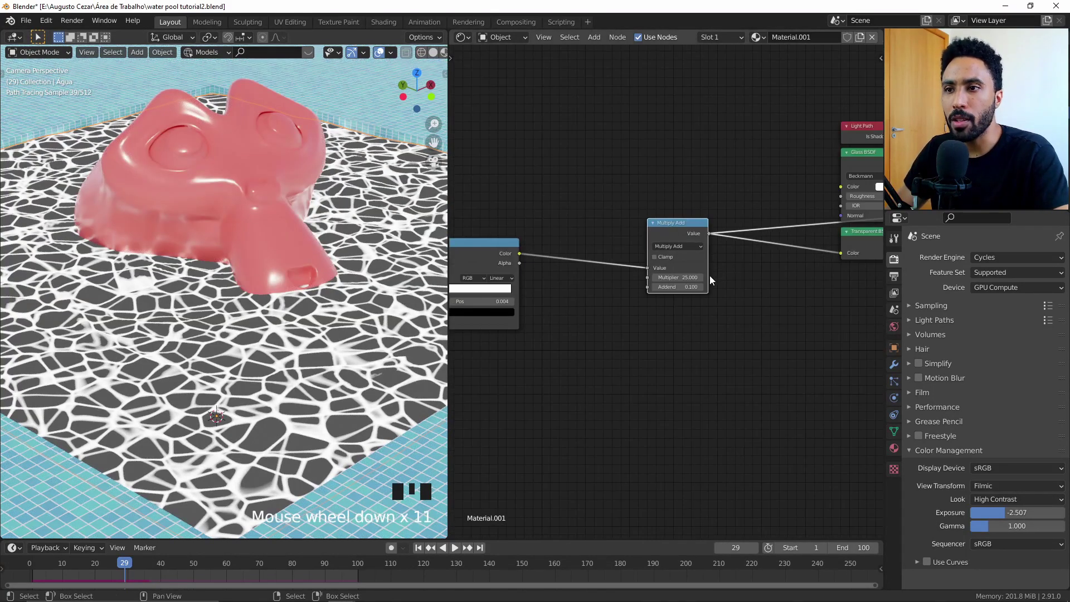
middle_drag(714, 272, 547, 312)
middle_drag(427, 332, 584, 298)
scroll(583, 298, down, 1)
click(585, 299)
- Show the Mix Shader result on the water again and raise the Multiply Add node's Addend to 0.4
middle_drag(862, 207, 744, 232)
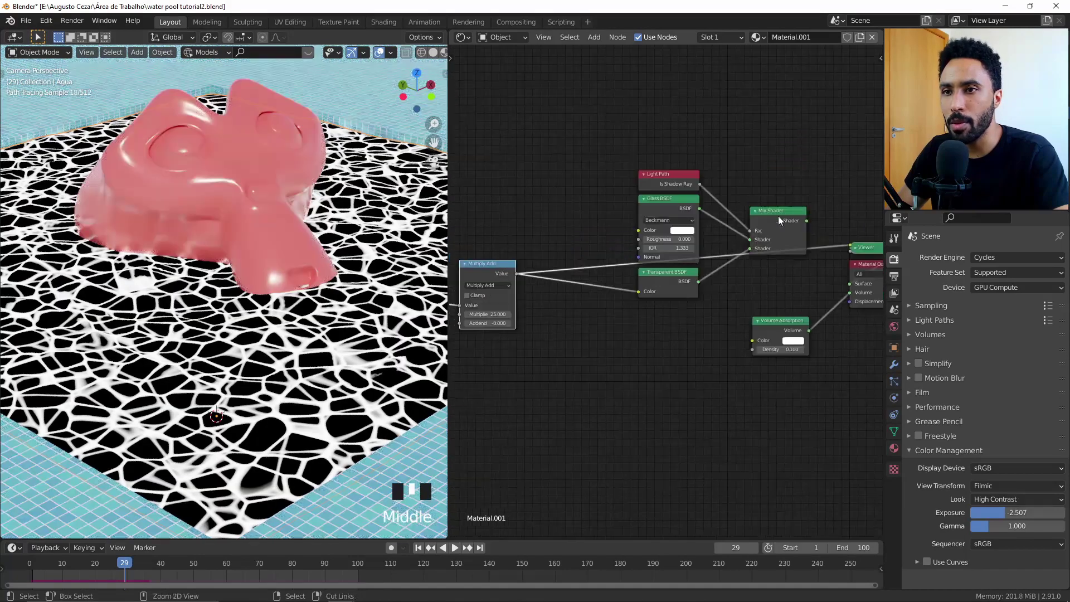
ctrl+shift+click(789, 213)
scroll(546, 350, up, 4)
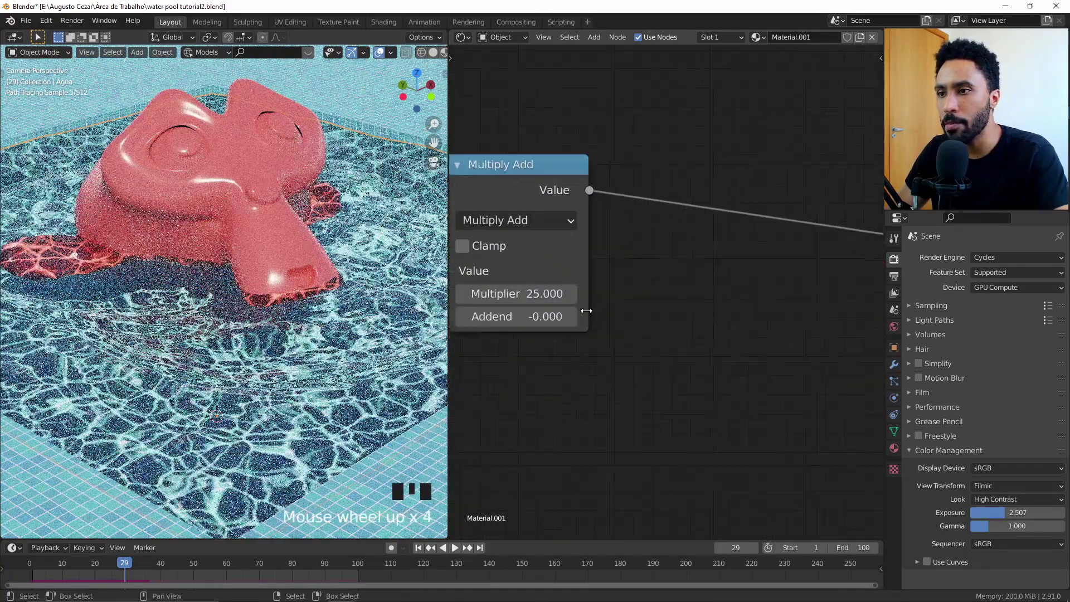
click(571, 317)
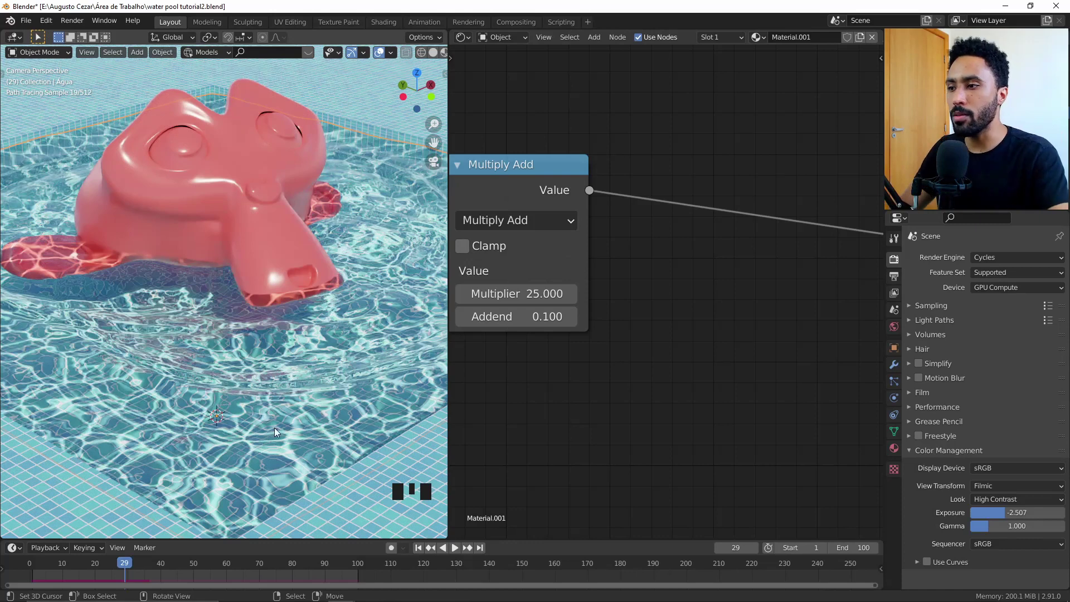
click(572, 317)
click(572, 318)
click(572, 317)
click(572, 316)
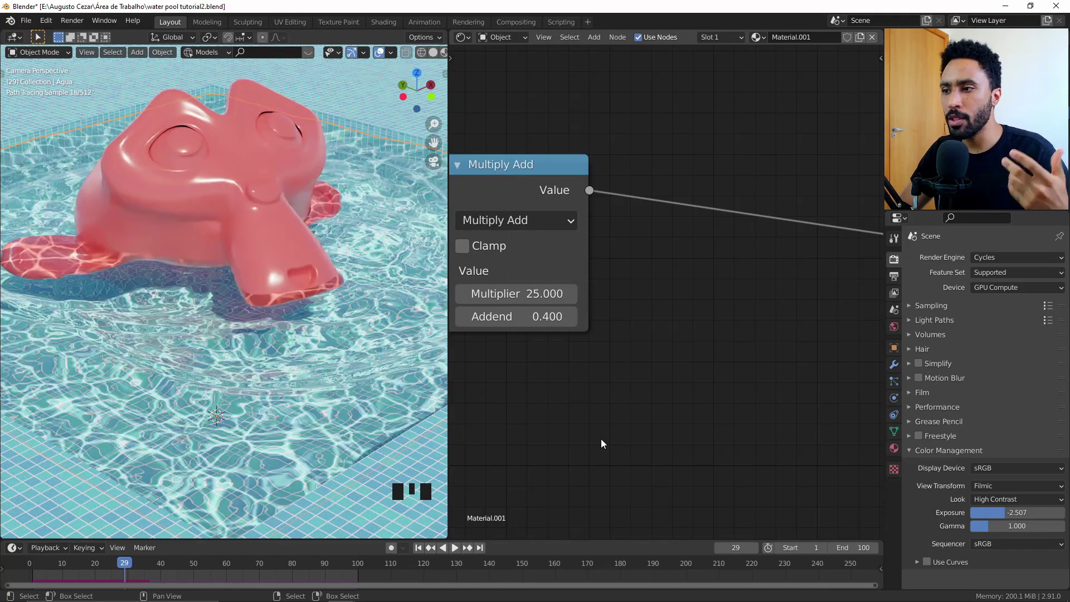
- Try Addend values of 0.3 and 0.2 against the pool reference photo in PureRef, and return the Addend to 0.4
middle_drag(601, 440, 718, 430)
click(585, 310)
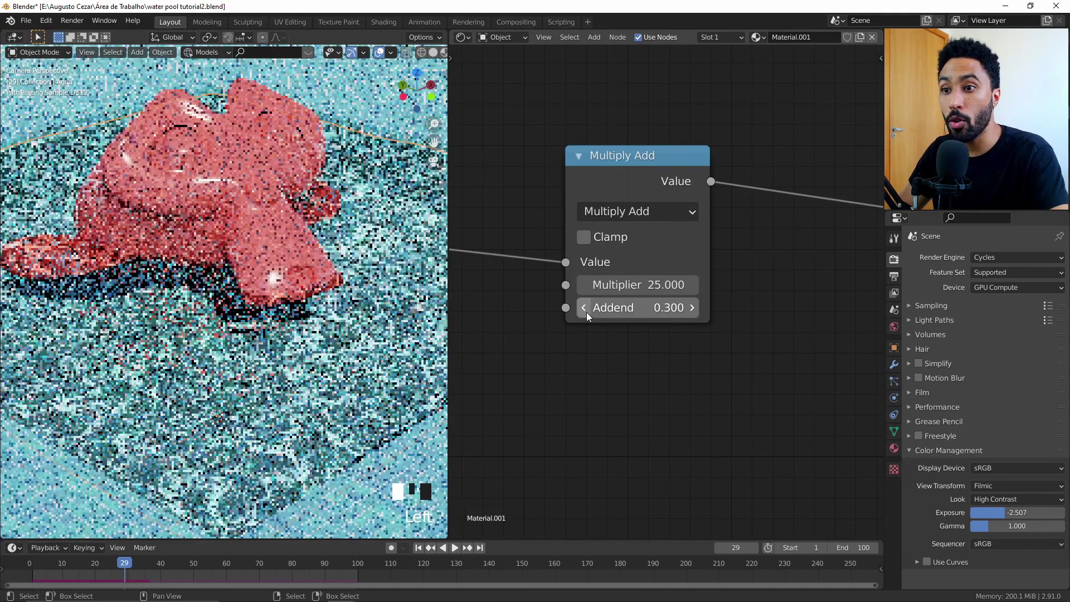
key(alt+Tab)
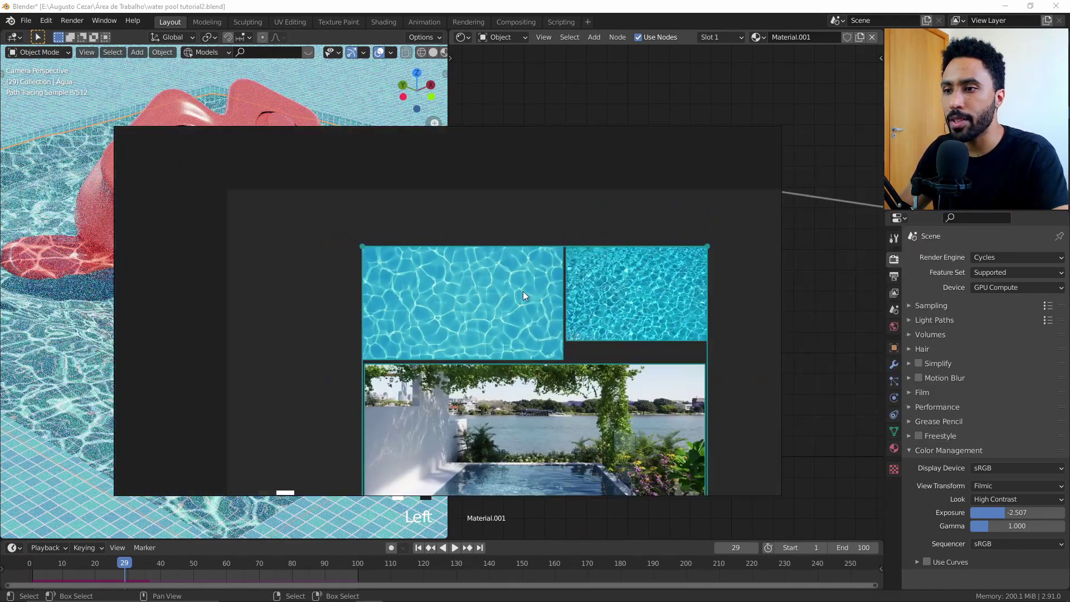
scroll(523, 291, up, 6)
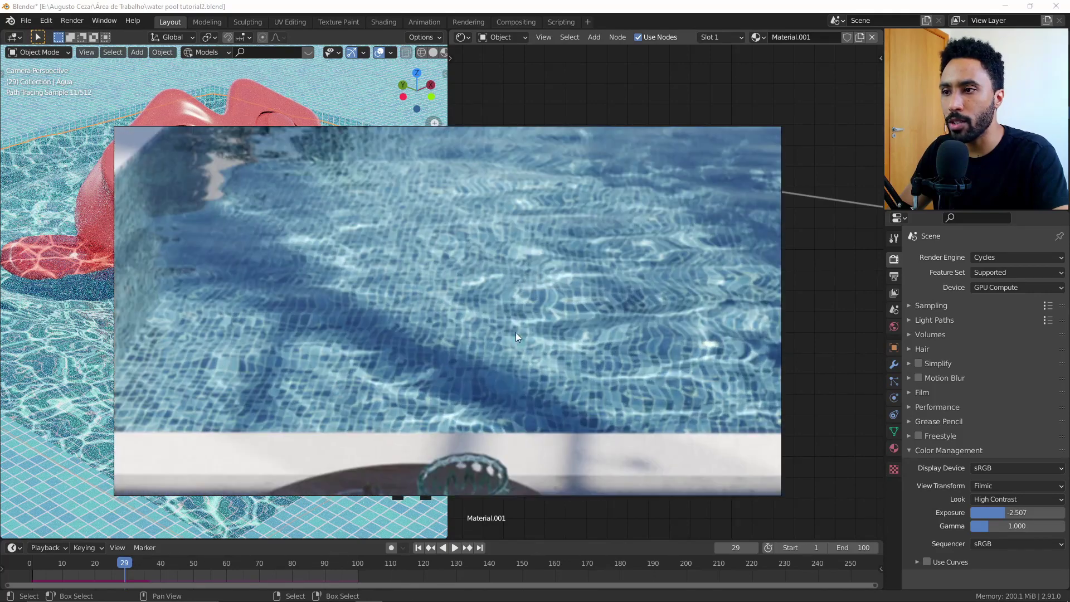
key(alt+Tab)
scroll(597, 339, up, 2)
click(574, 314)
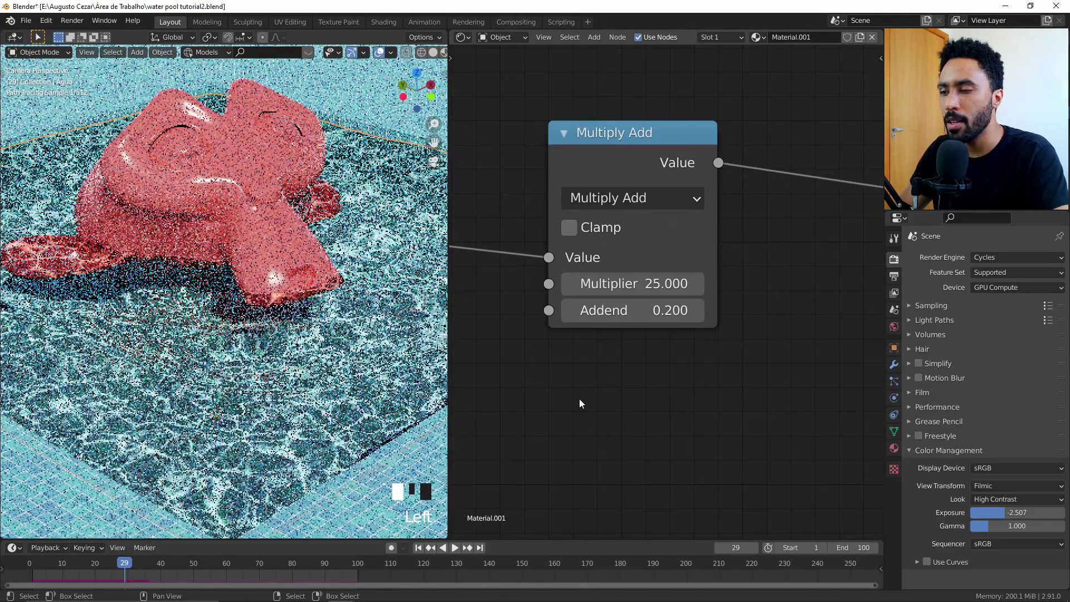
click(669, 310)
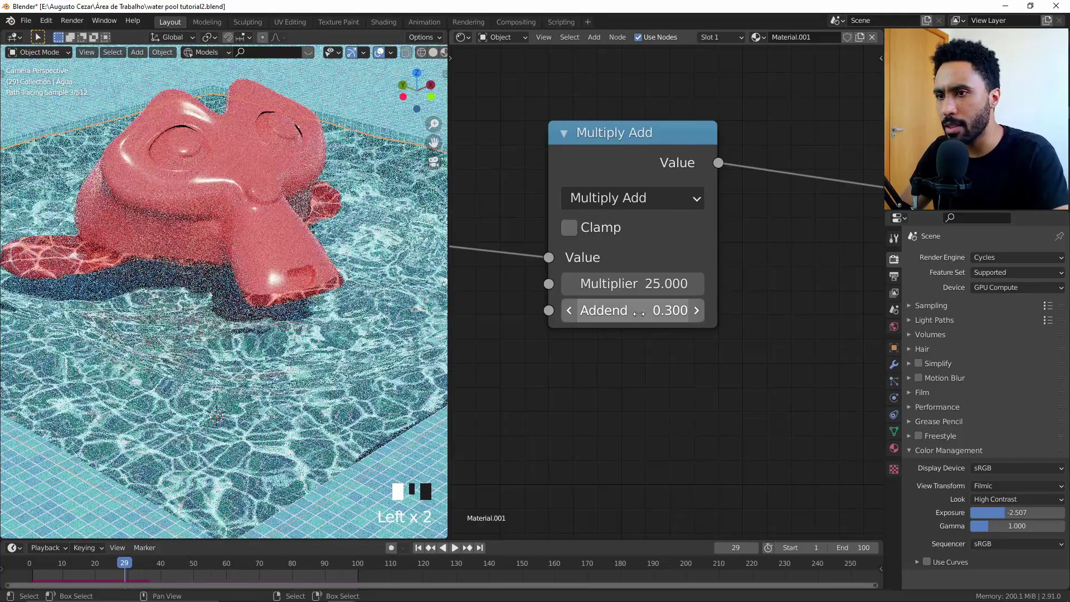
click(698, 310)
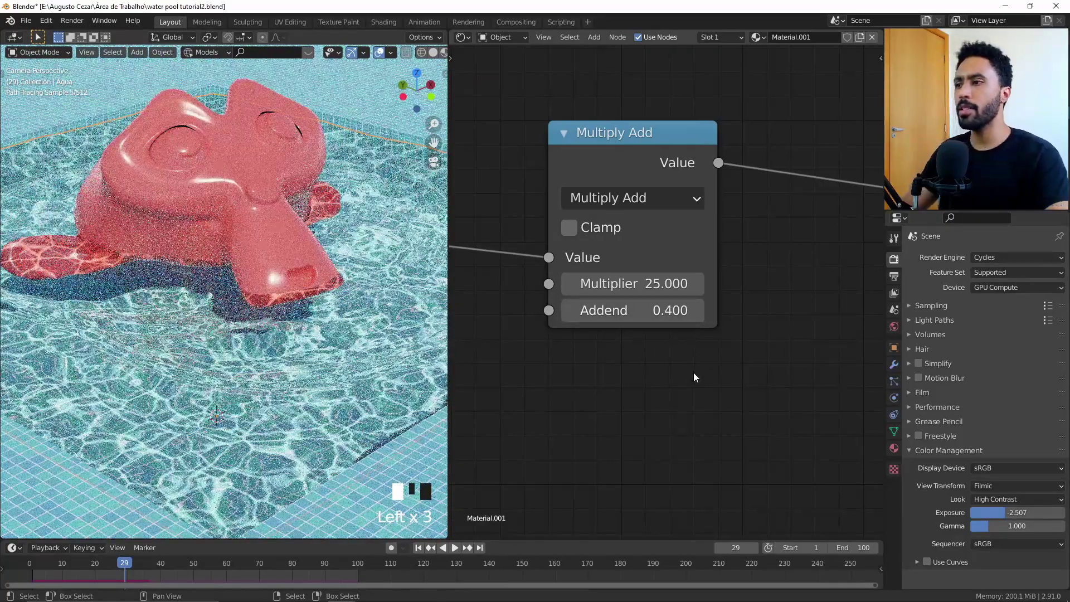
- Set the viewport to solid shading and switch to the finished pool scene in water pool tutorial.blend to examine its caustics
scroll(341, 353, down, 2)
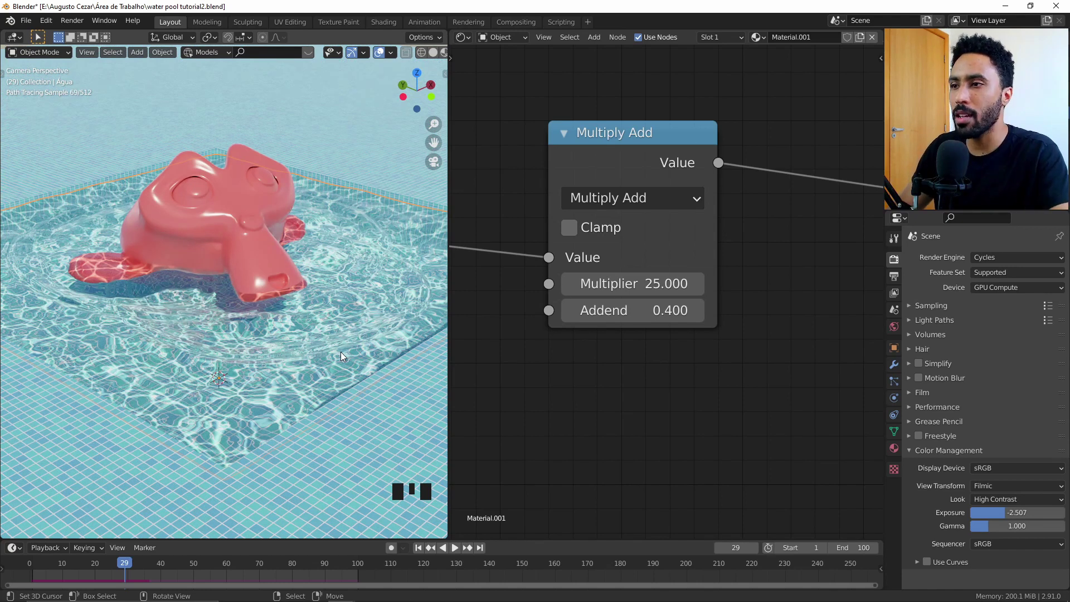
key(z)
click(332, 299)
key(alt+Tab)
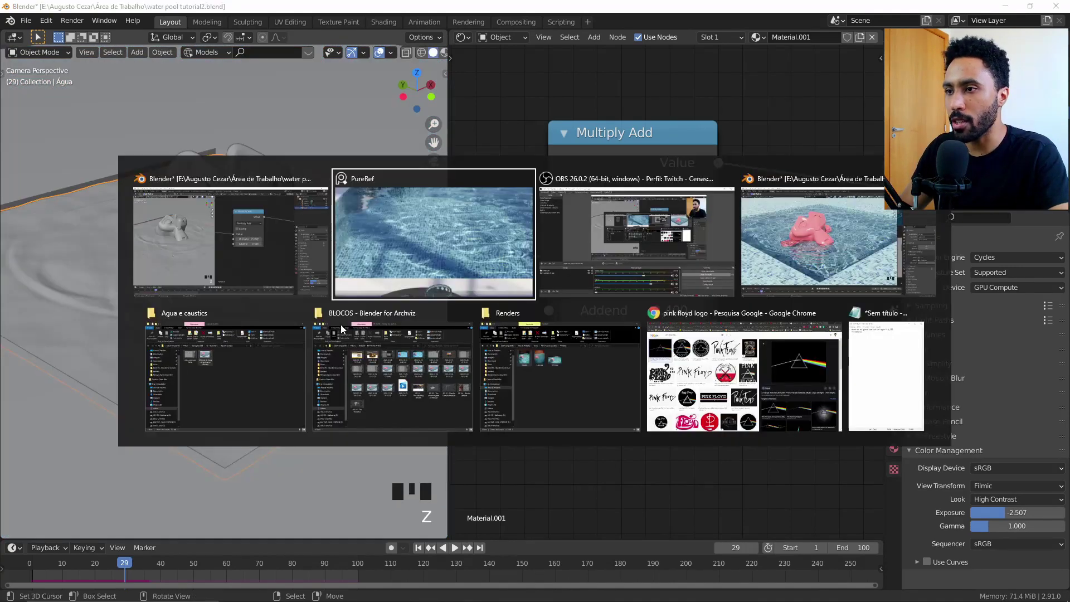
click(778, 248)
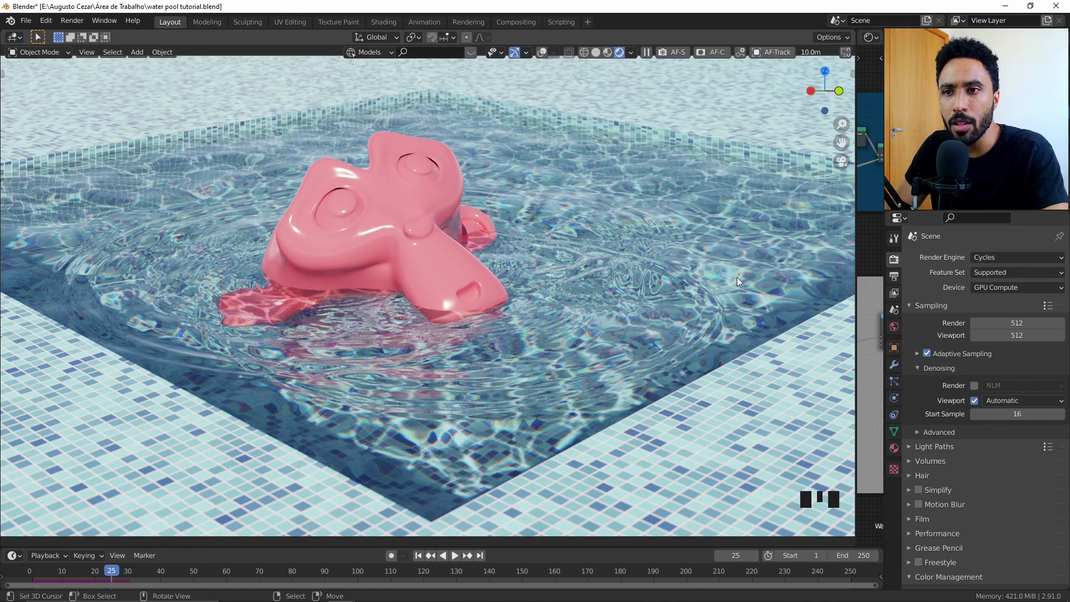
- Switch to PureRef, examine the caustic lines in the pool reference images up close, and return to the finished scene
key(alt+Tab)
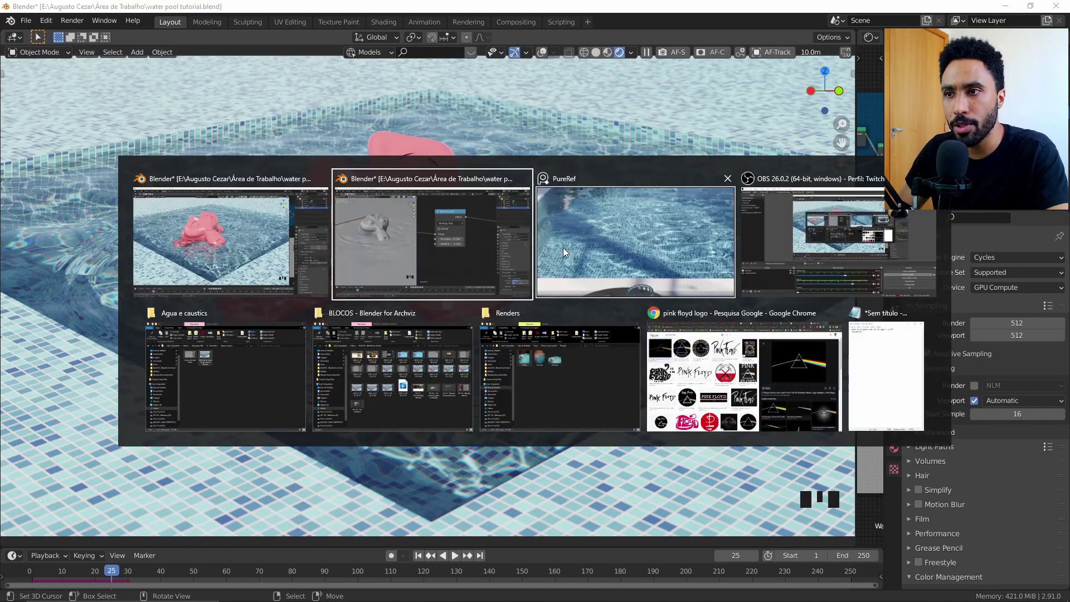
scroll(639, 249, down, 3)
scroll(522, 252, up, 5)
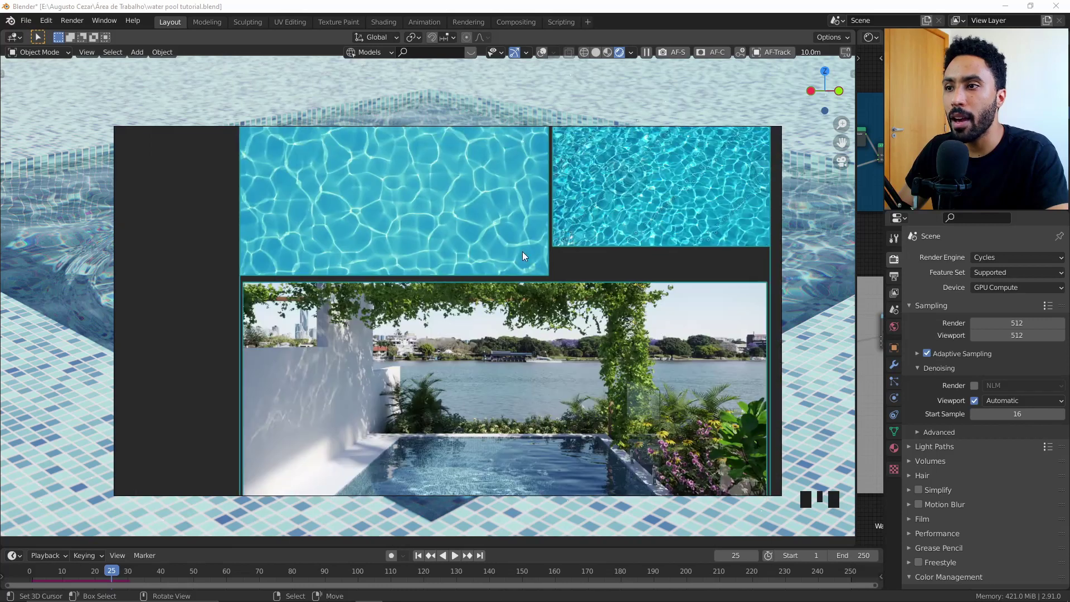
scroll(457, 363, up, 4)
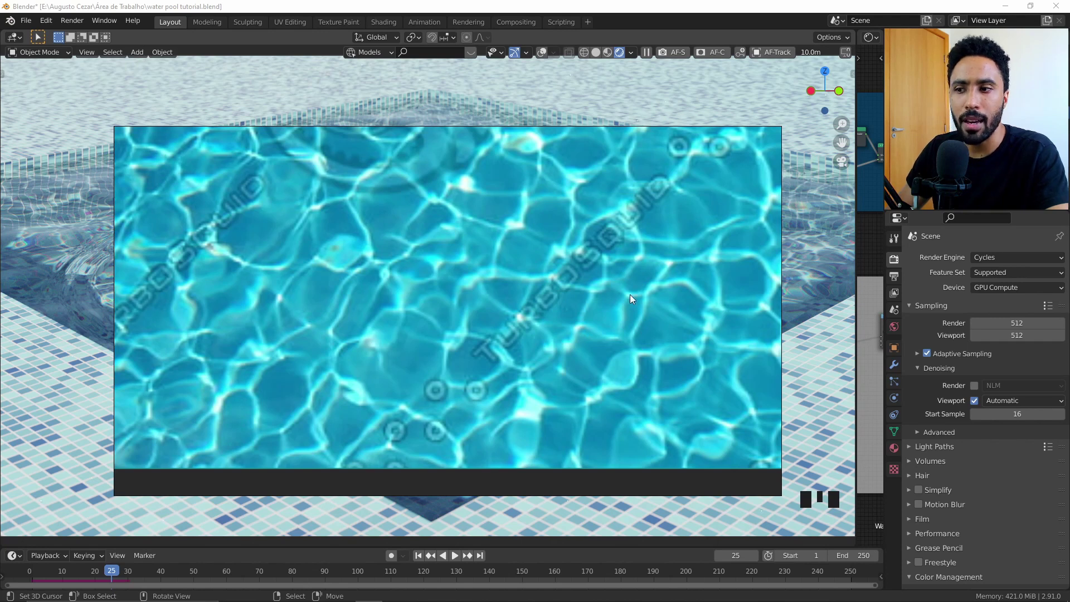
key(alt+Tab)
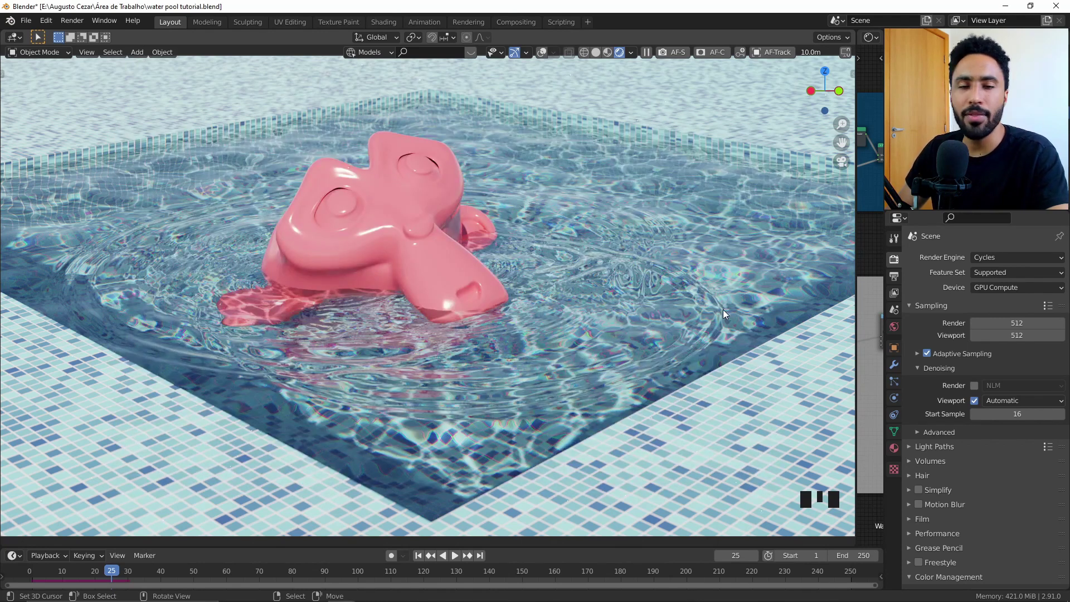
- Switch back to water pool tutorial2.blend and return its viewport to rendered shading
key(alt+Tab)
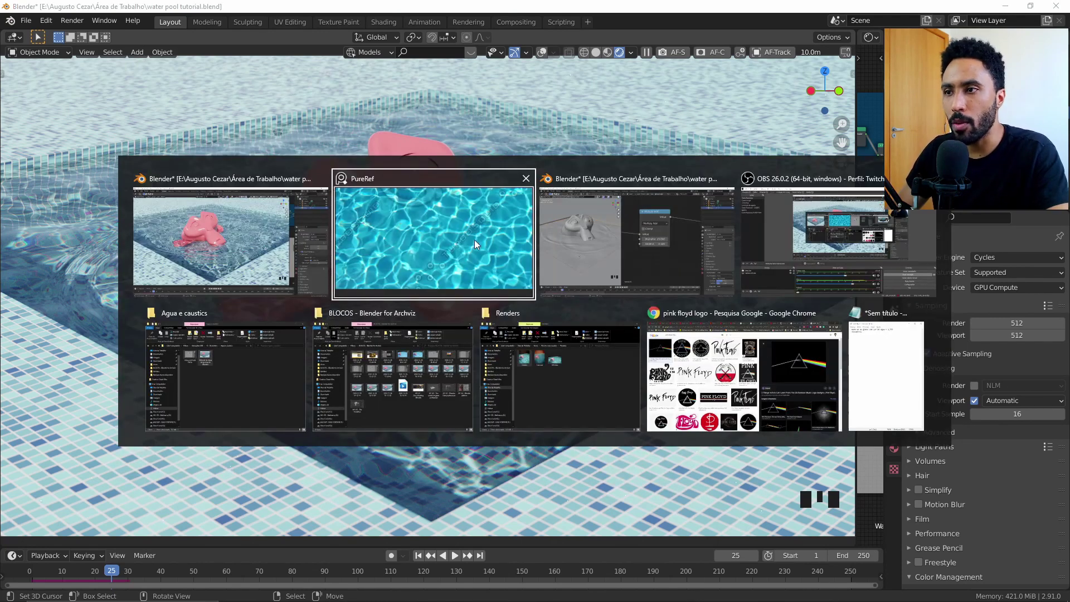
click(567, 242)
scroll(563, 234, down, 9)
scroll(562, 230, up, 5)
middle_drag(561, 230, 669, 301)
key(z)
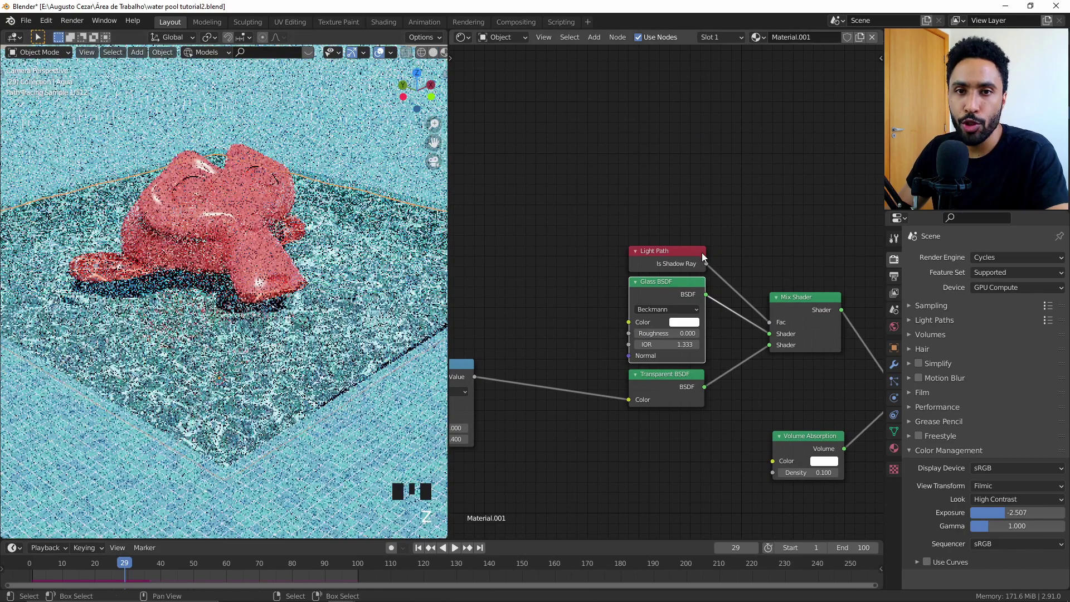
- Duplicate the water's Glass BSDF node three times and stack the copies in a column above the Multiply Add node
middle_drag(645, 288, 720, 349)
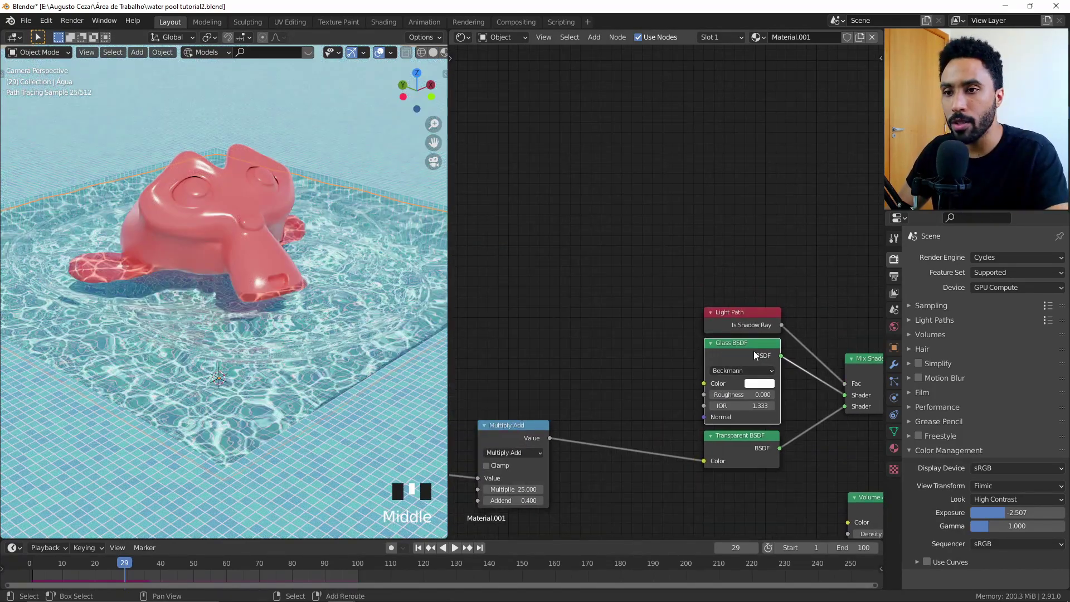
key(shift+d)
click(568, 131)
middle_drag(569, 131, 635, 170)
key(shift+d)
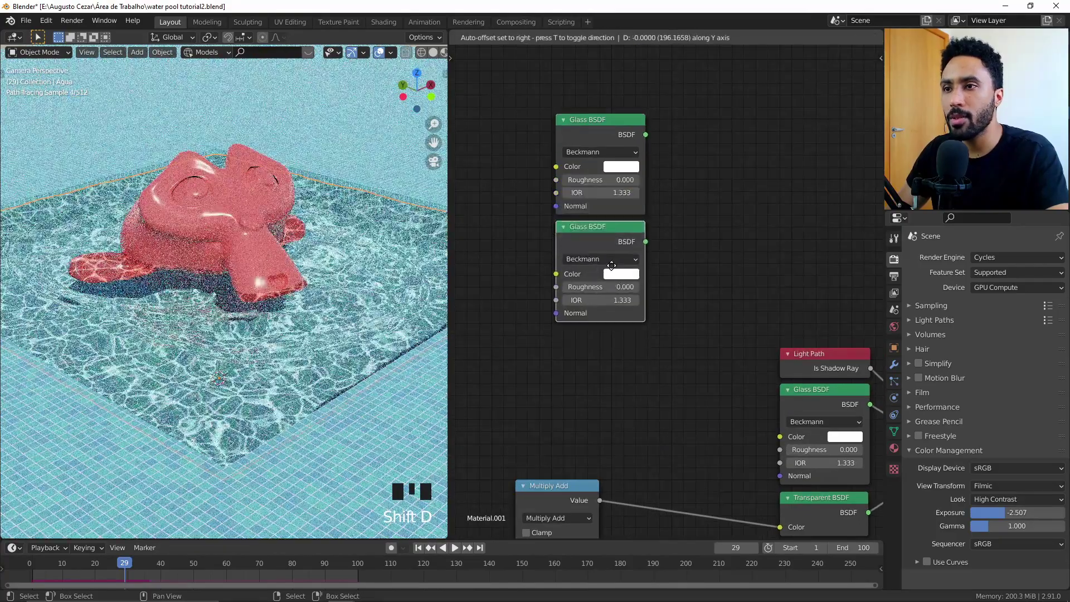
click(612, 265)
middle_drag(611, 265, 616, 301)
key(shift+d)
click(635, 177)
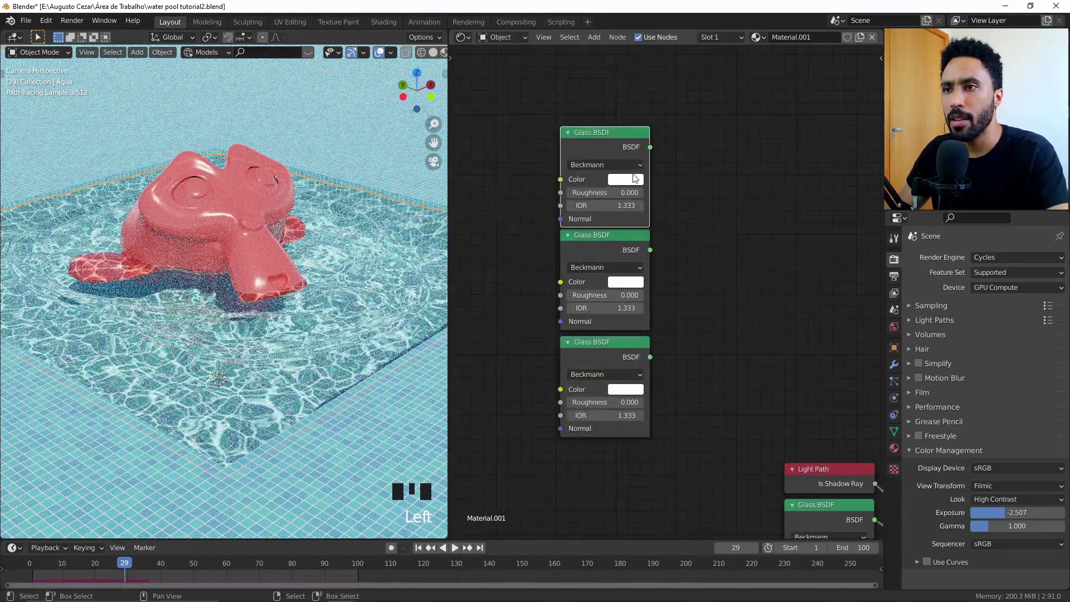
- Color the three stacked Glass BSDF copies pure red, green and blue in order
click(626, 179)
drag(663, 245, 659, 278)
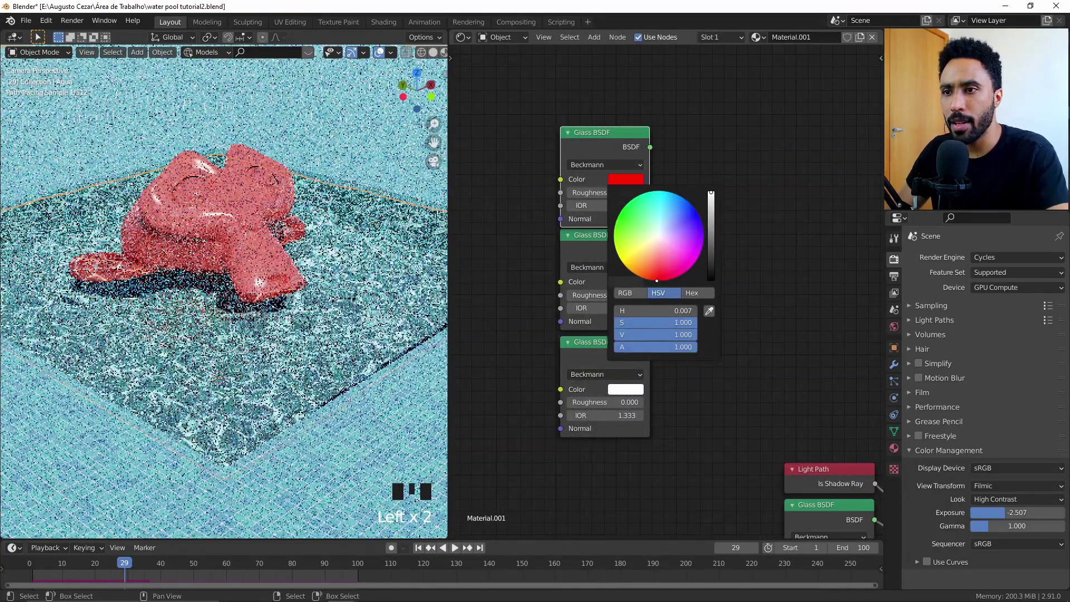
click(626, 281)
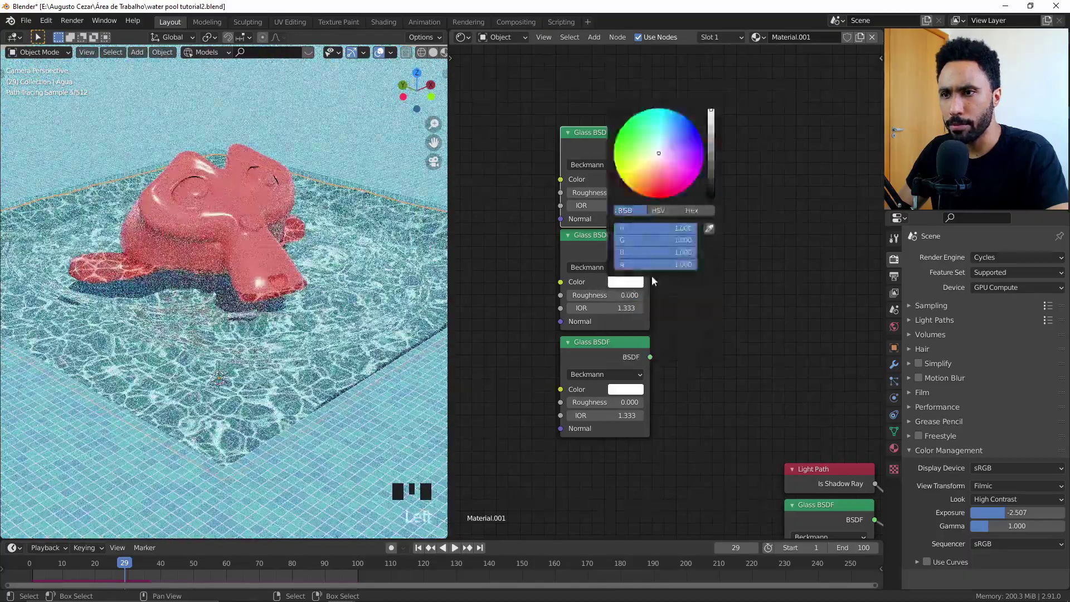
click(625, 390)
click(698, 283)
drag(655, 335, 616, 335)
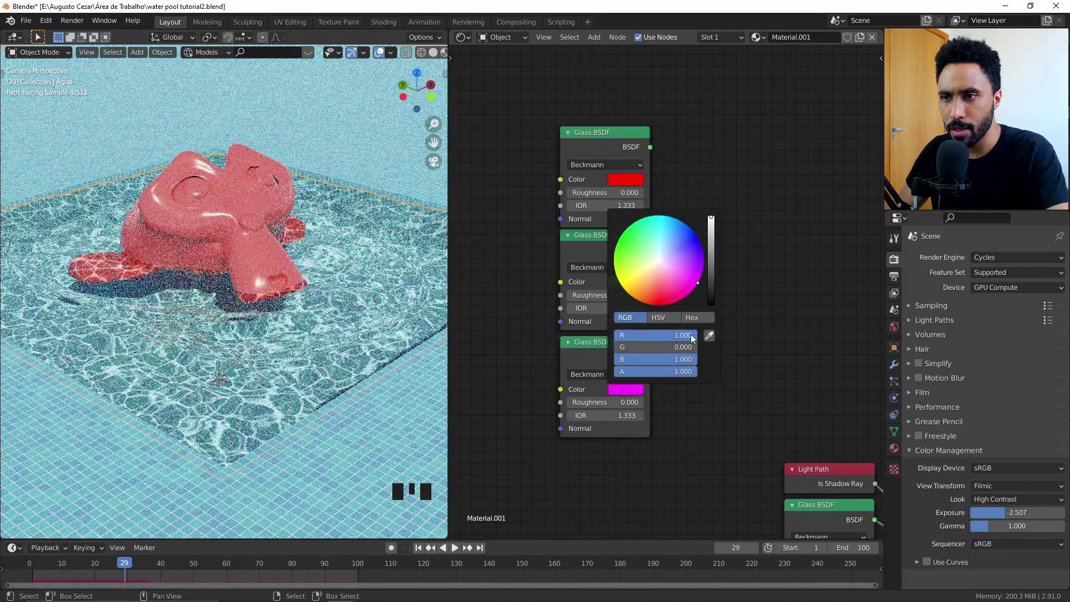
- Combine the red and green glass shaders with an Add Shader node, and duplicate it to add the blue glass to their result
key(shift+a)
text(ad)
key(Return)
click(772, 231)
drag(651, 147, 738, 241)
drag(650, 249, 738, 254)
key(shift+d)
click(643, 269)
- Reposition the colored glass and Add Shader nodes, and link the final Add Shader to the Mix Shader's first shader input
middle_drag(643, 270, 570, 326)
scroll(570, 327, up, 5)
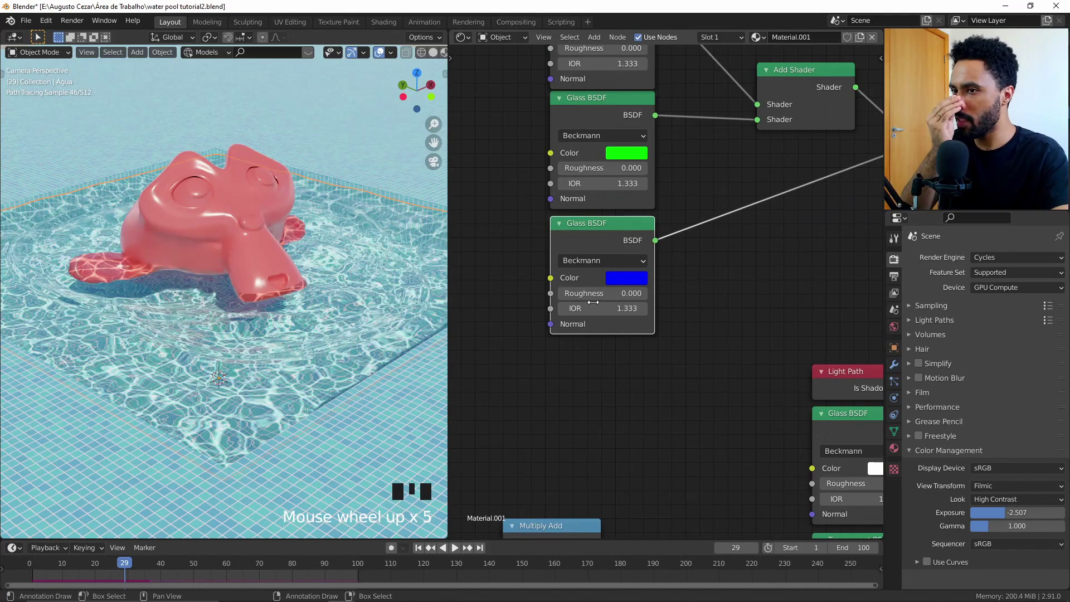
scroll(571, 327, down, 4)
middle_drag(732, 277, 732, 314)
scroll(732, 314, down, 2)
drag(548, 124, 848, 290)
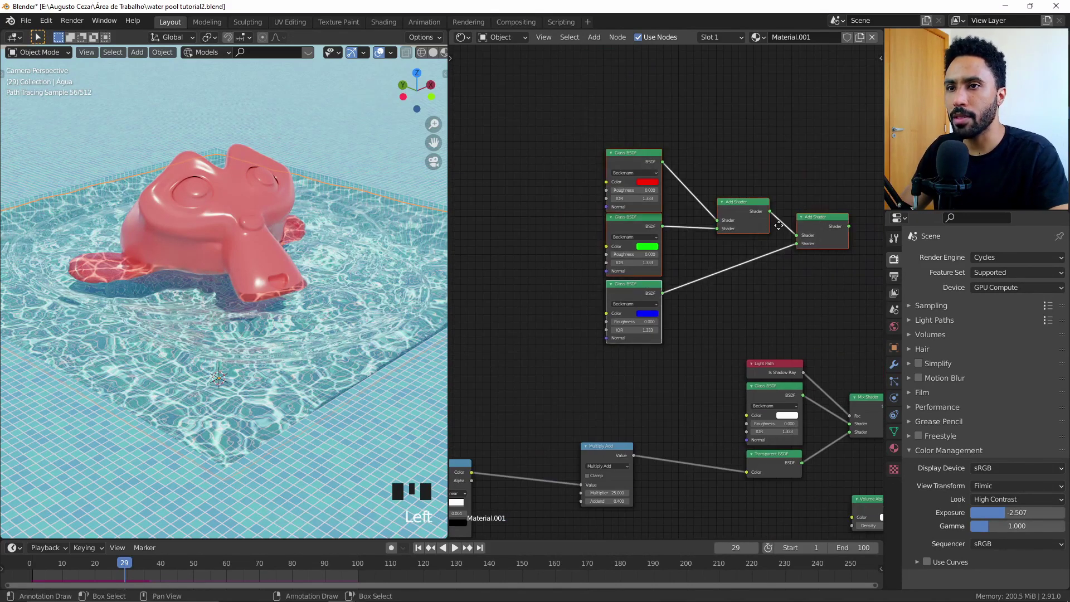
key(g)
drag(705, 243, 849, 423)
- Test an IOR of 1.233 on the red glass and 1.433 on the blue glass, and restore both to 1.333
middle_click(581, 303)
scroll(581, 302, up, 4)
scroll(581, 279, up, 2)
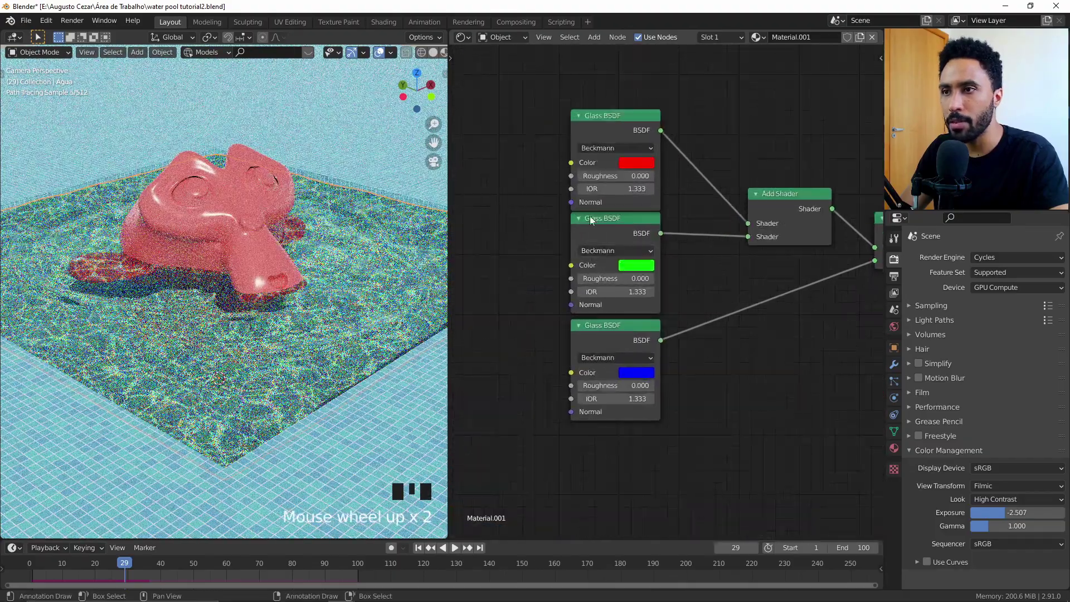
click(582, 190)
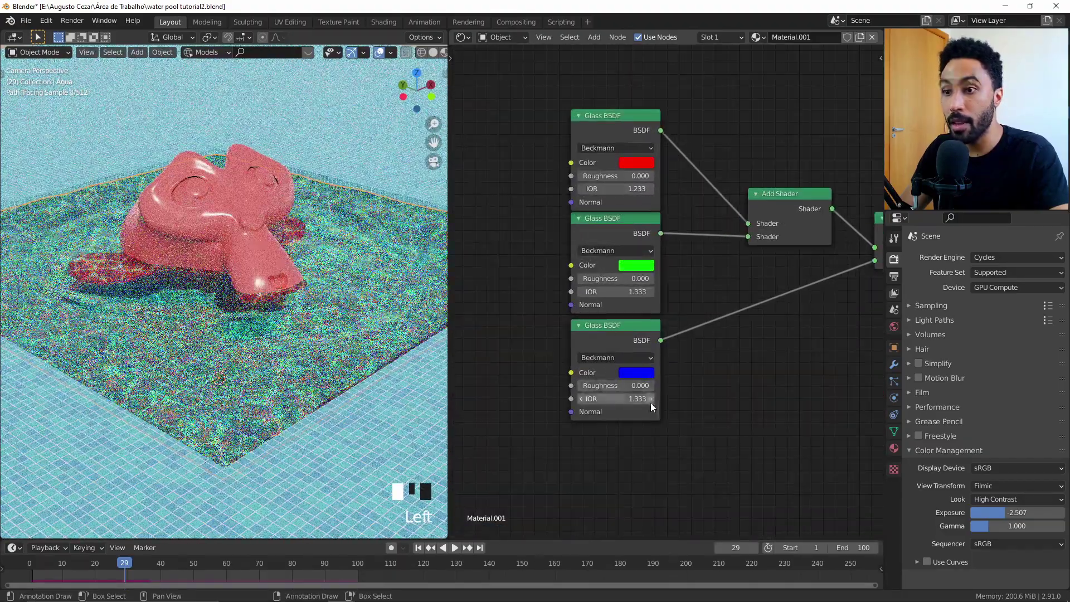
click(651, 399)
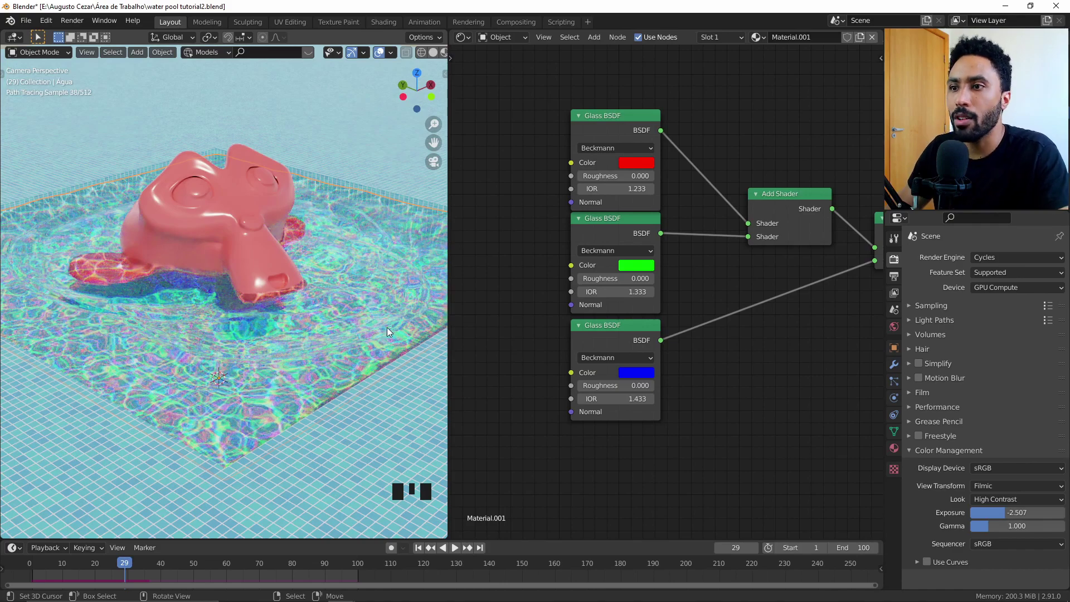
click(650, 188)
click(581, 399)
- Add a Value node and link it to the IOR inputs of the red, green and blue glass shaders
scroll(511, 272, down, 1)
key(shift+a)
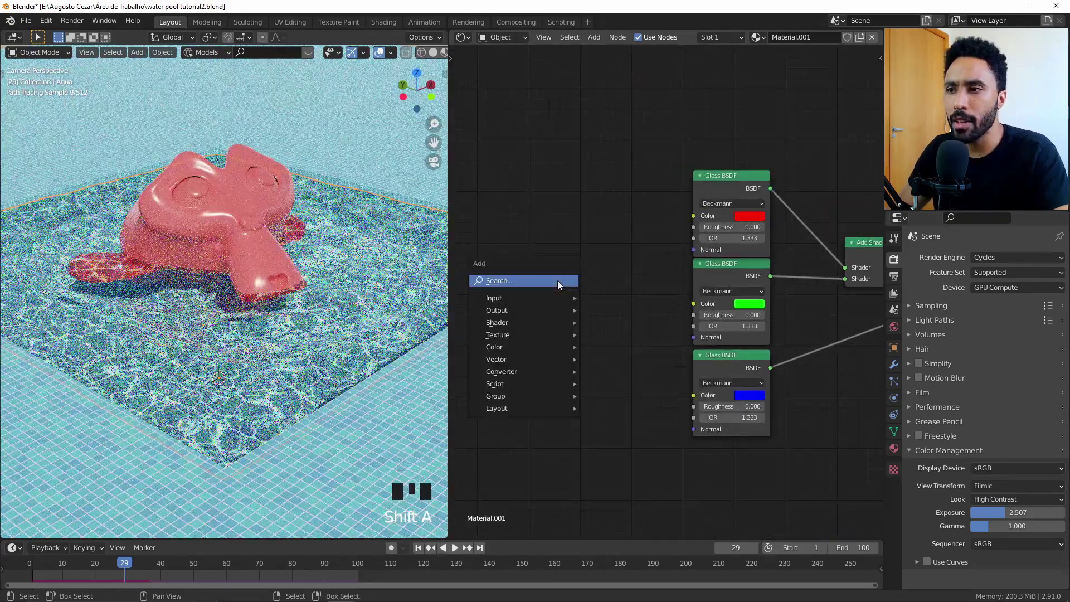
text(val)
key(Return)
drag(580, 300, 694, 238)
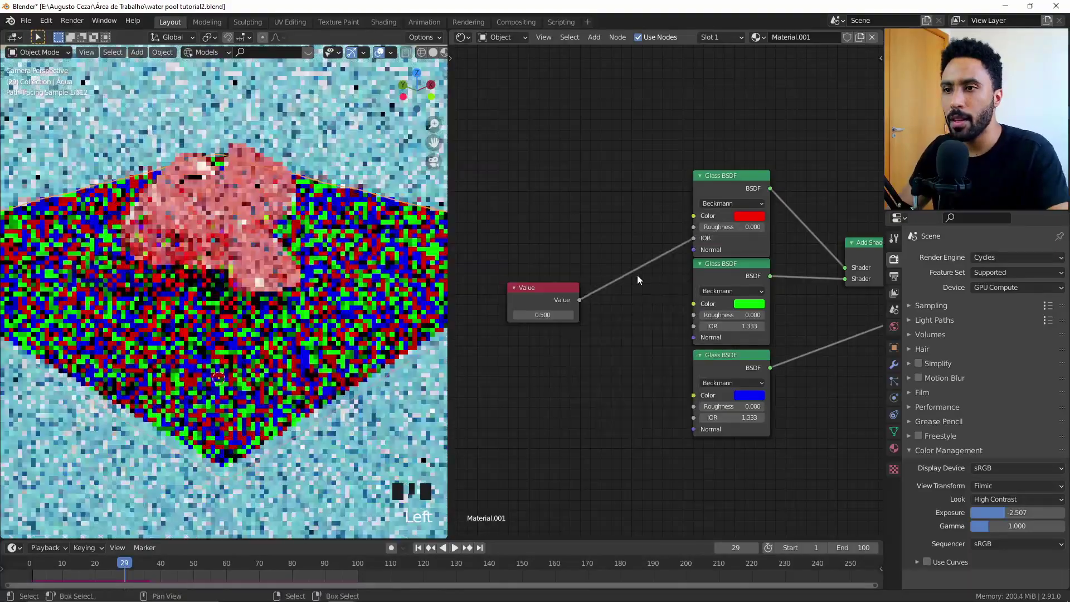
drag(579, 300, 694, 326)
drag(580, 300, 694, 418)
- Move the Value node farther from the glass shaders and set it to 1.333
key(g)
click(551, 320)
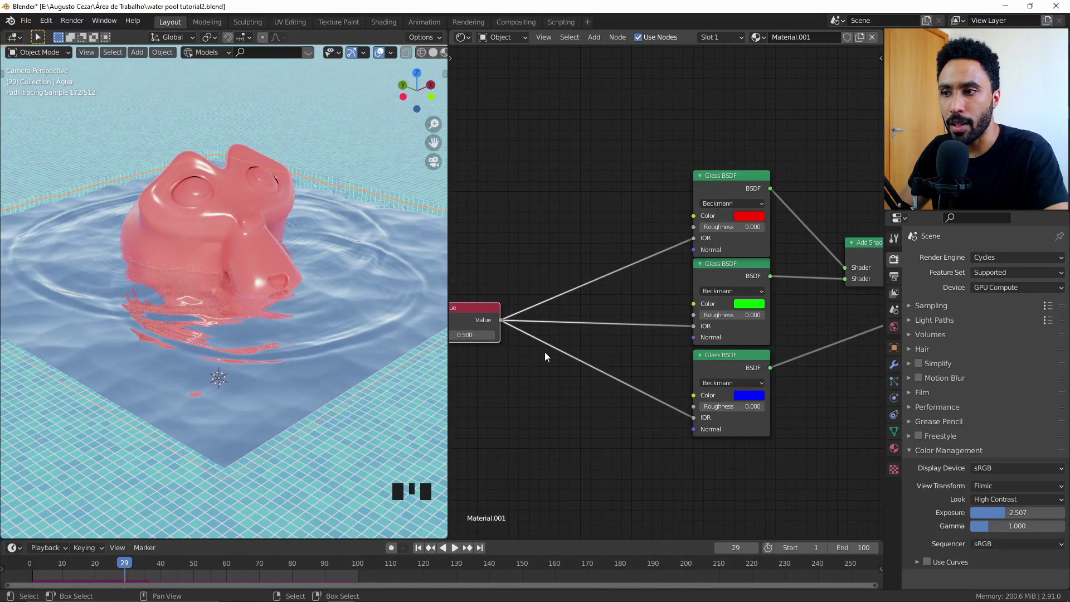
middle_drag(534, 352, 621, 344)
click(559, 323)
text(1.333)
key(Return)
- Insert an Add math node before the red glass IOR and a Subtract math node before the blue glass IOR
key(shift+a)
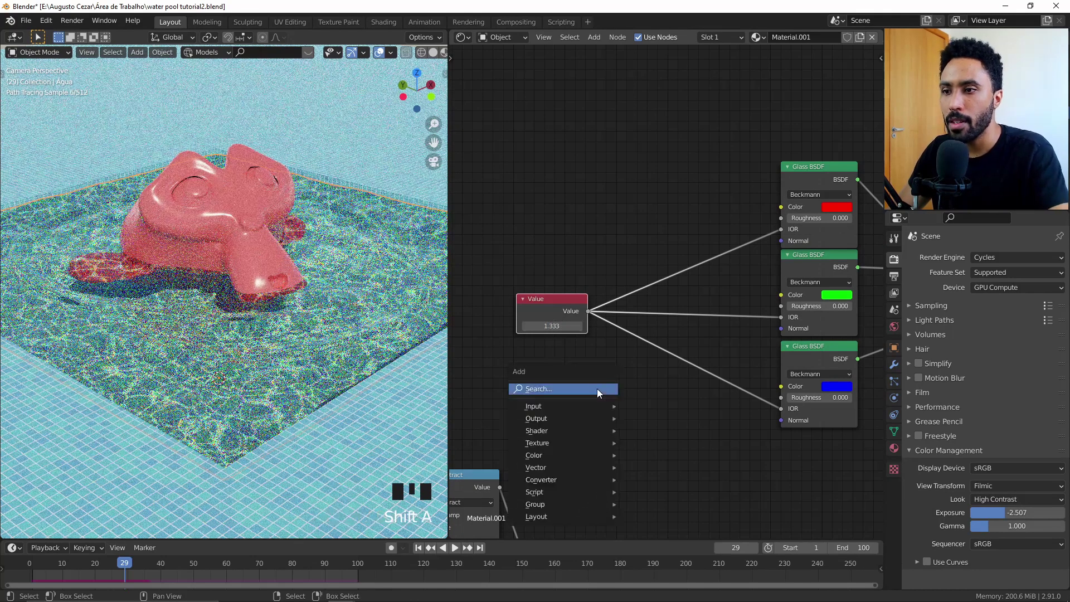
click(598, 389)
text(math)
key(Return)
click(671, 359)
key(shift+d)
click(719, 275)
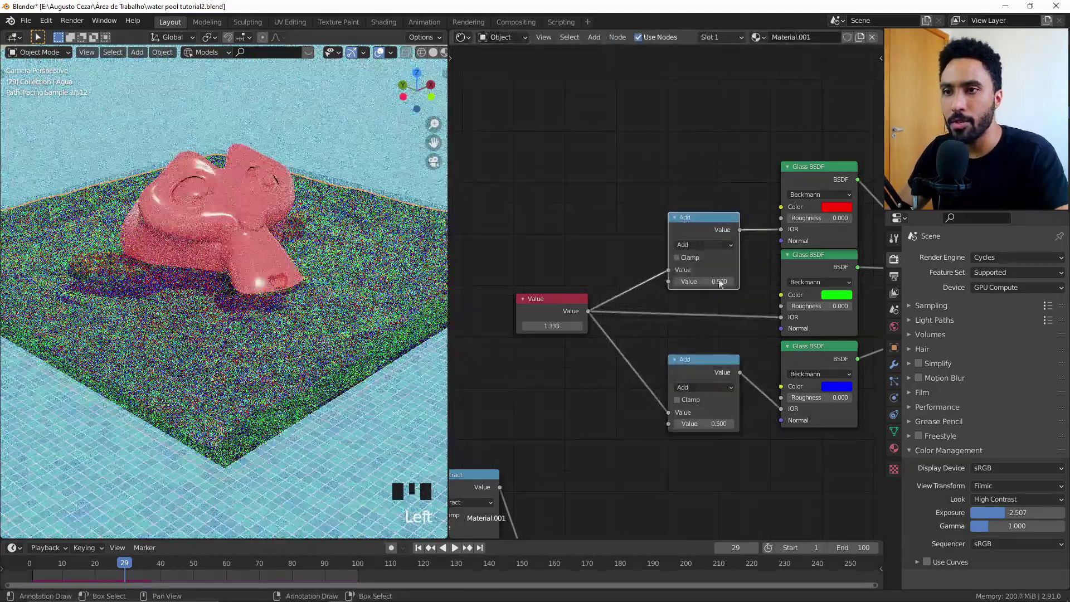
click(705, 386)
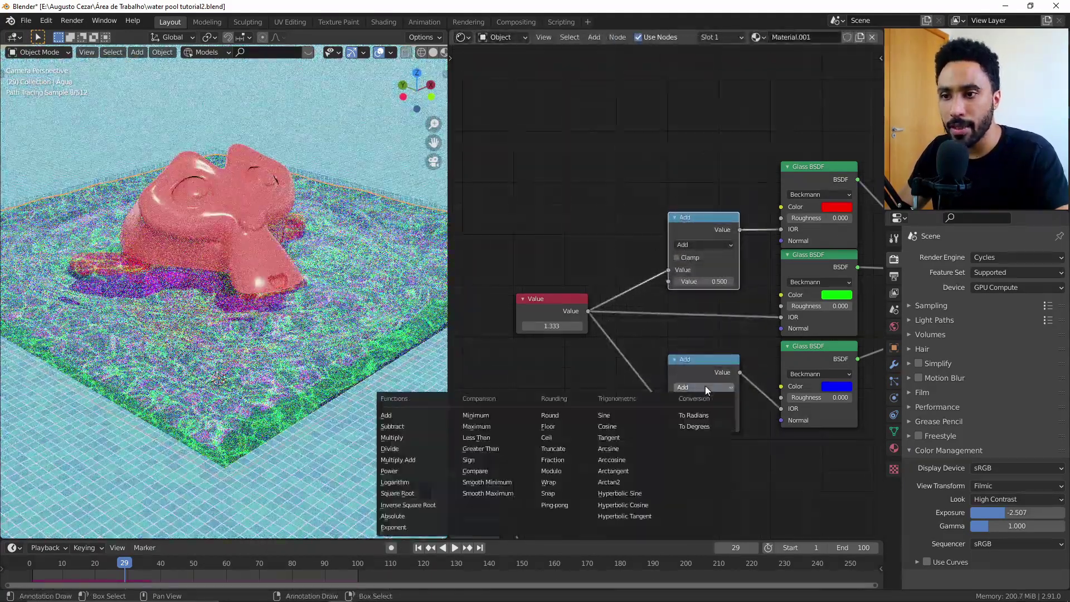
click(404, 427)
- Set the second value of both the Add and Subtract math nodes to 0
scroll(666, 287, up, 3)
click(675, 424)
click(675, 424)
click(676, 423)
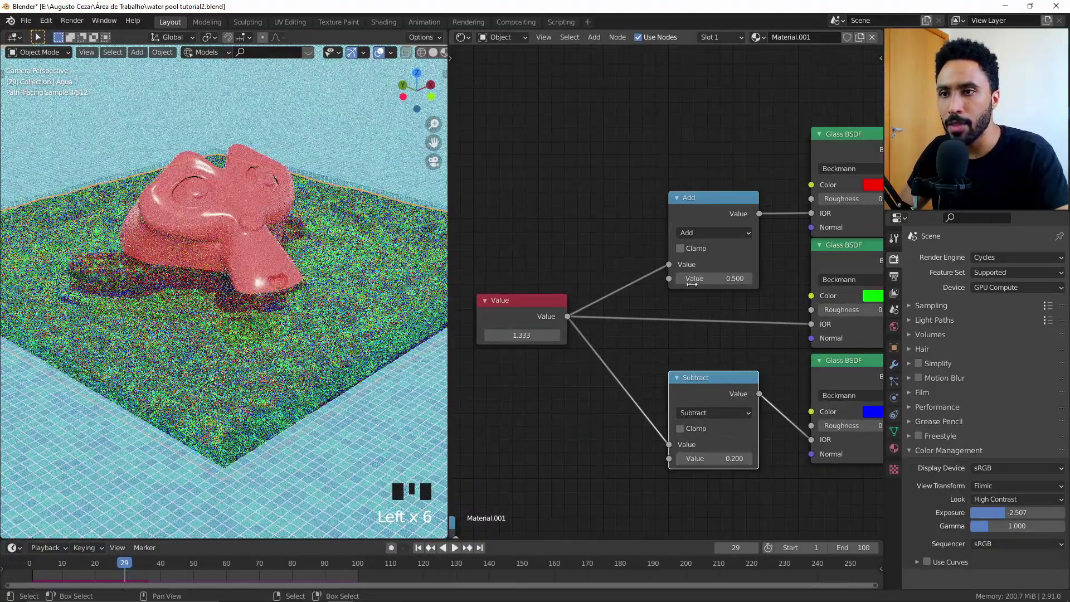
drag(695, 278, 677, 278)
drag(703, 458, 685, 458)
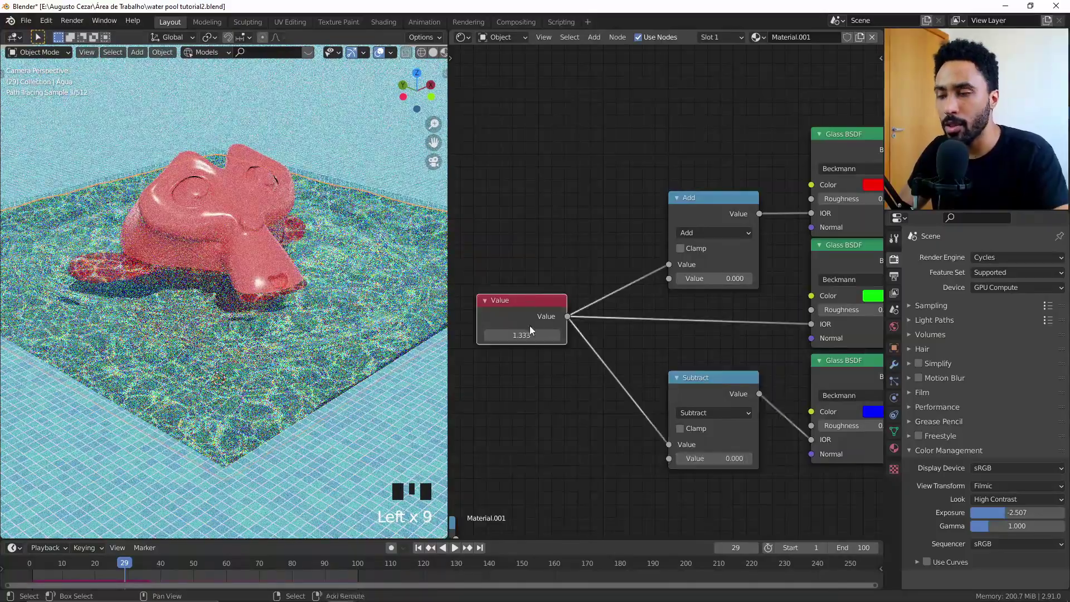
- Duplicate the Value node below the original, link the copy to the second inputs of Add and Subtract, and set it to 0.01
middle_click(523, 407)
middle_drag(522, 406, 586, 360)
key(shift+d)
click(633, 363)
drag(631, 363, 733, 232)
drag(631, 364, 732, 411)
double_click(611, 381)
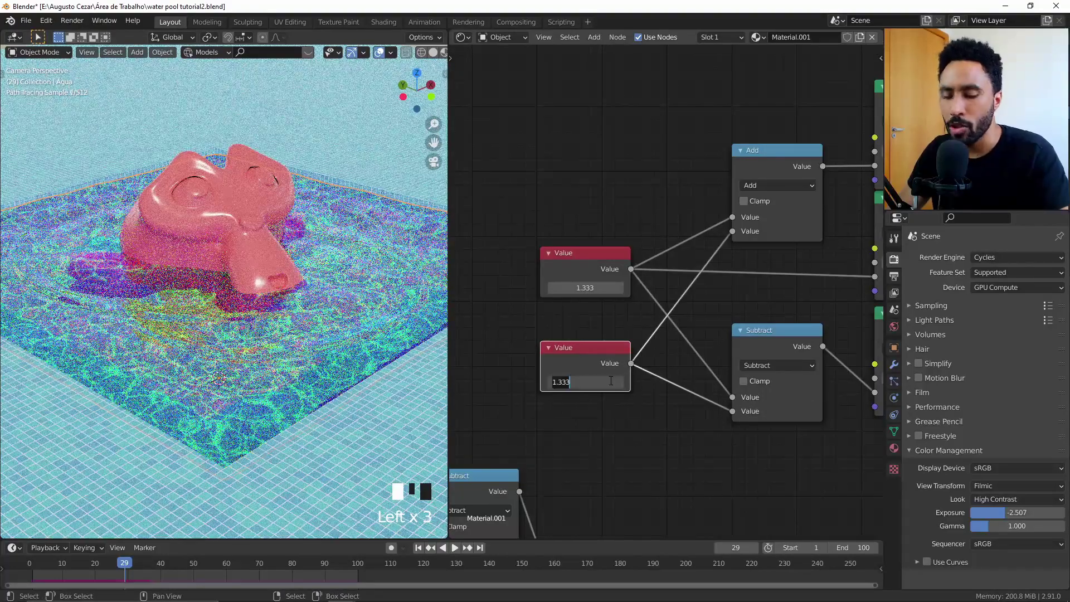
text(0.01)
key(Return)
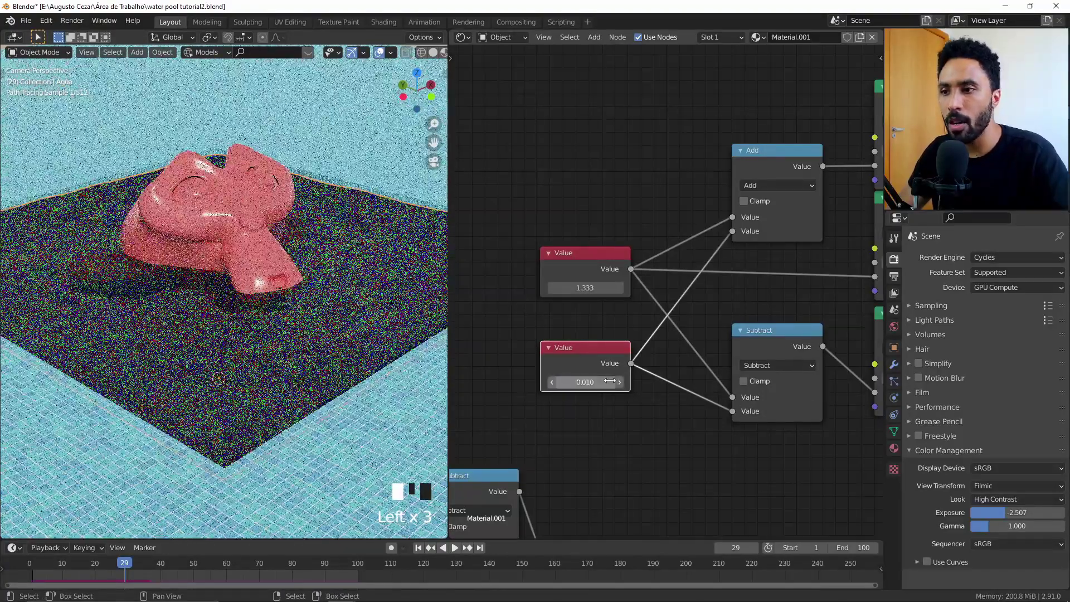
- Examine the color separation in the water caustics in a maximized viewport, and return to the full layout
middle_drag(761, 201, 645, 204)
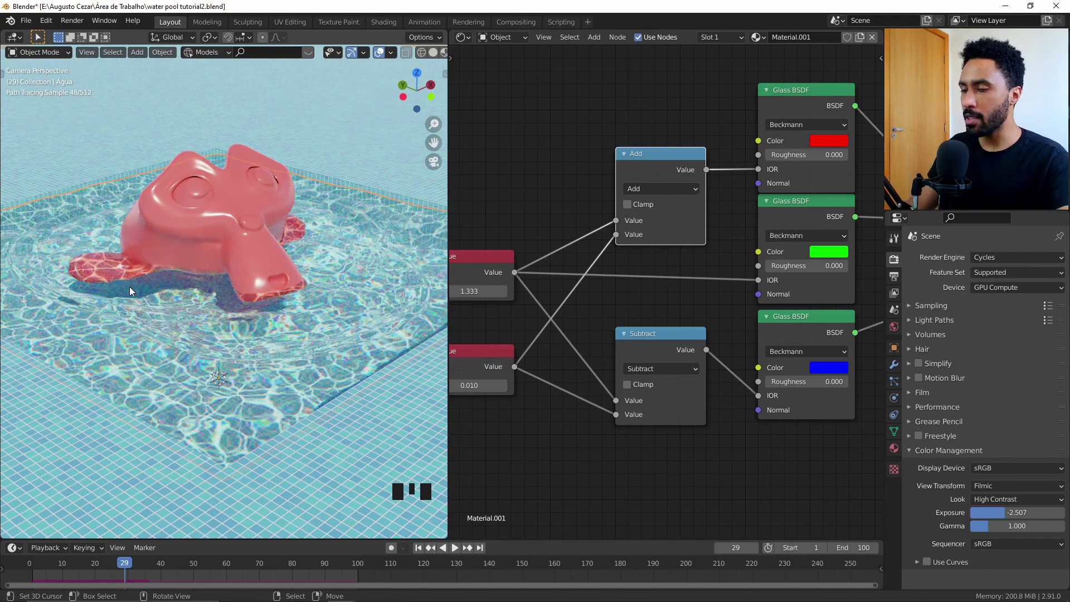
key(ctrl+space)
scroll(429, 263, down, 2)
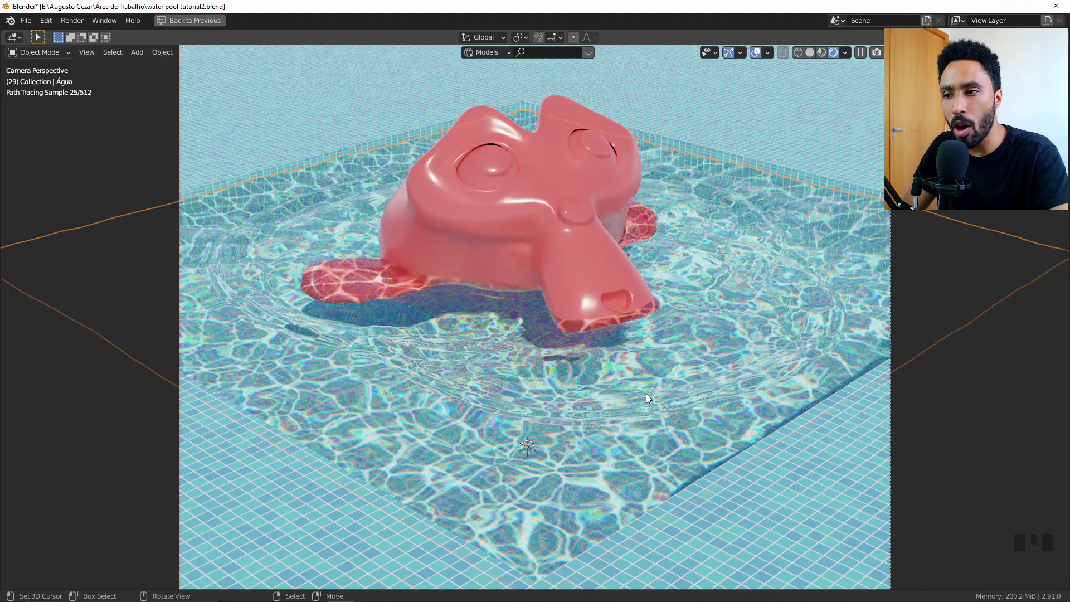
key(ctrl+space)
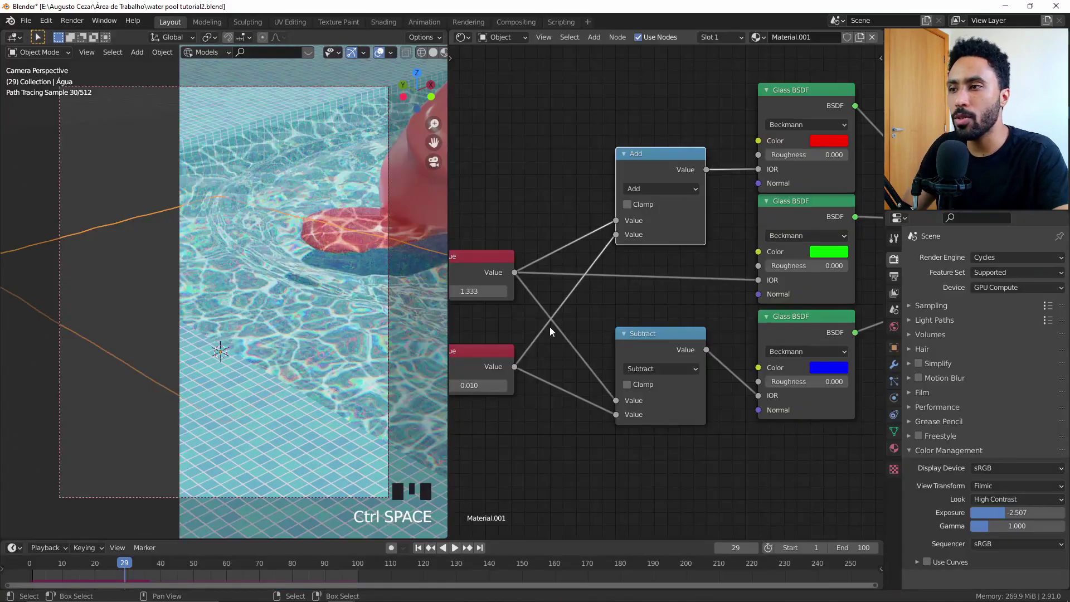
- Set the lower Value node that offsets the red and blue IOR to 0.005
middle_drag(621, 285, 772, 249)
click(625, 355)
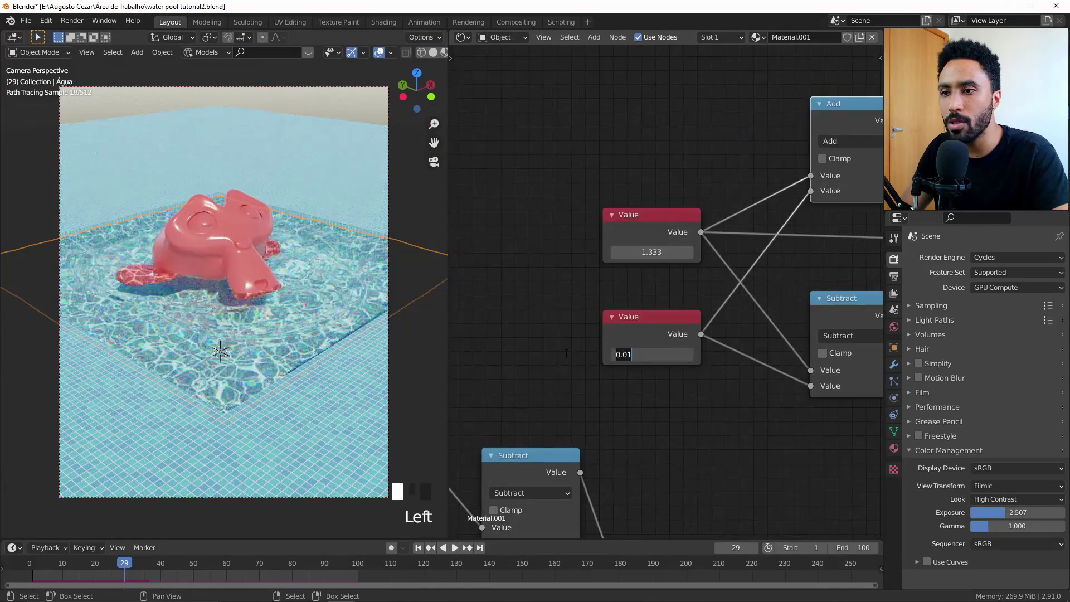
text(05)
key(Return)
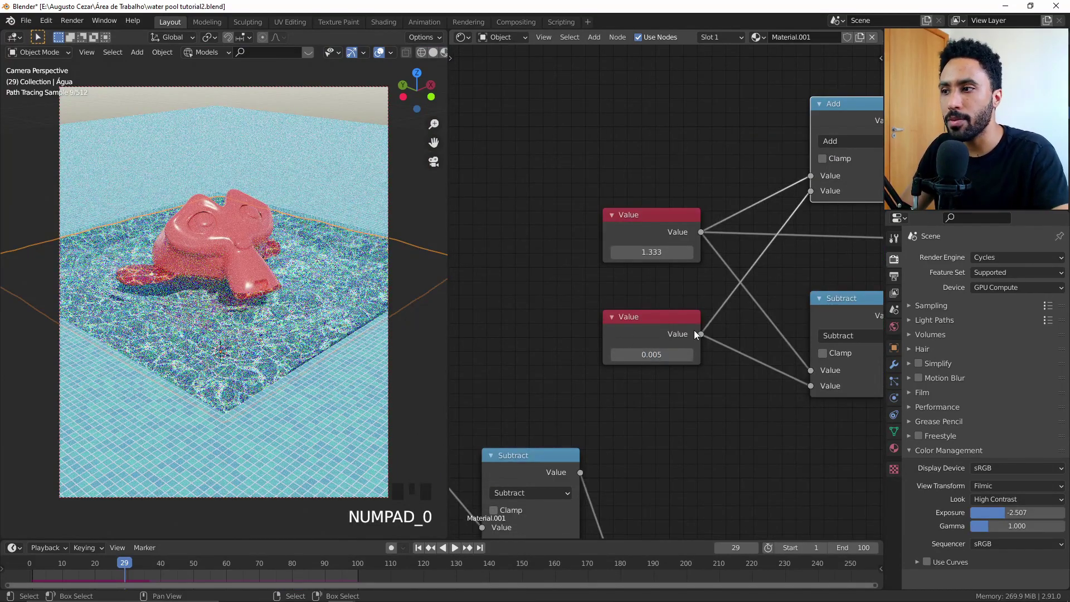